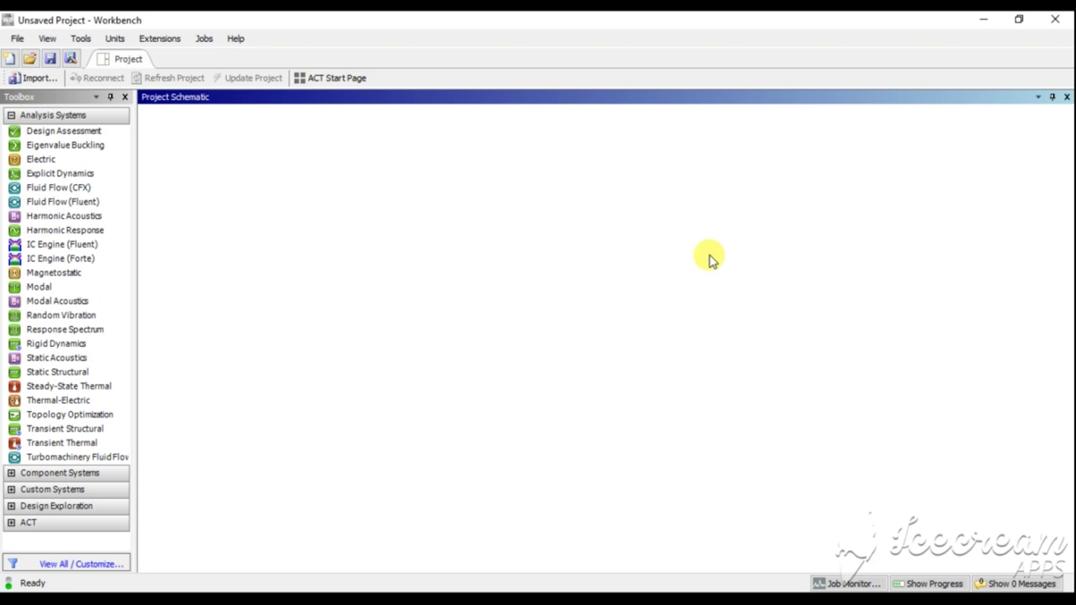
# Browse the Analysis Systems list in the empty Workbench project's Toolbox.
pyautogui.click(80, 174)
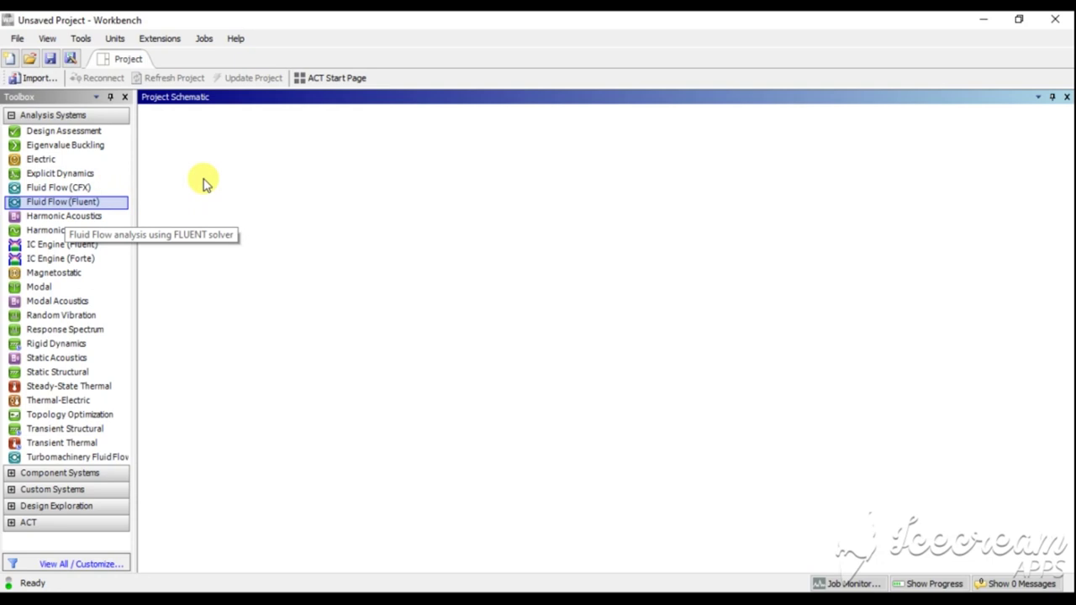
# Add a Fluid Flow (Fluent) system with its default name and start SpaceClaim from its Geometry cell.
pyautogui.doubleClick(84, 202)
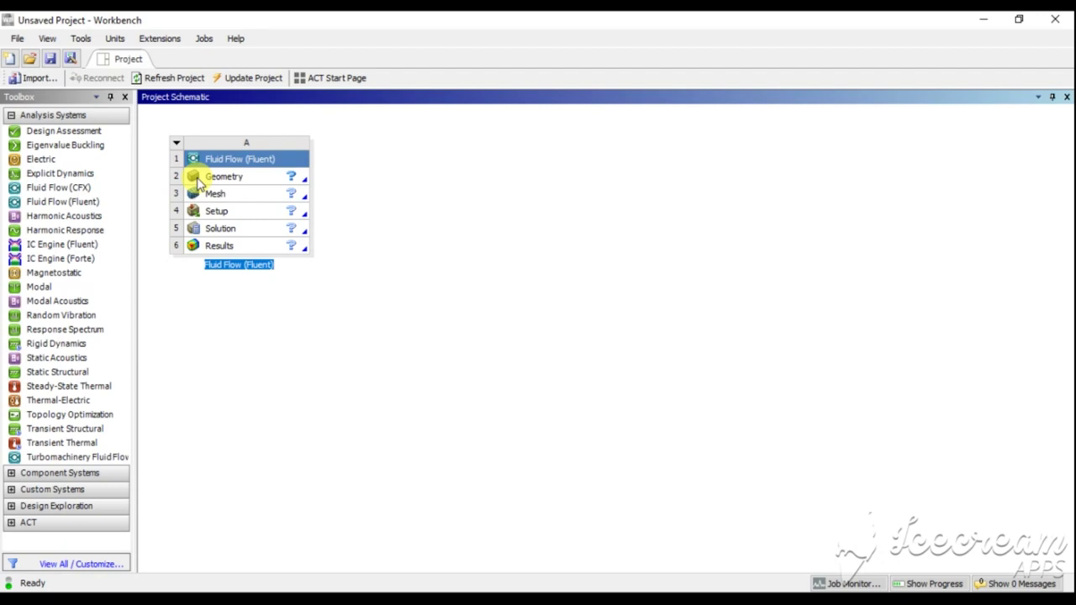
pyautogui.doubleClick(254, 177)
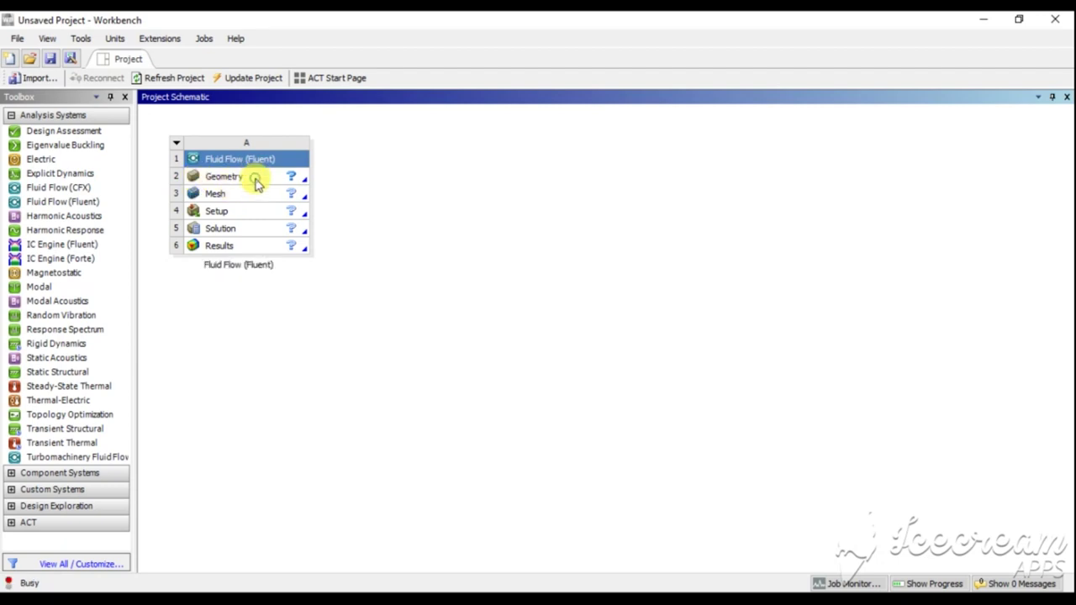
pyautogui.doubleClick(258, 182)
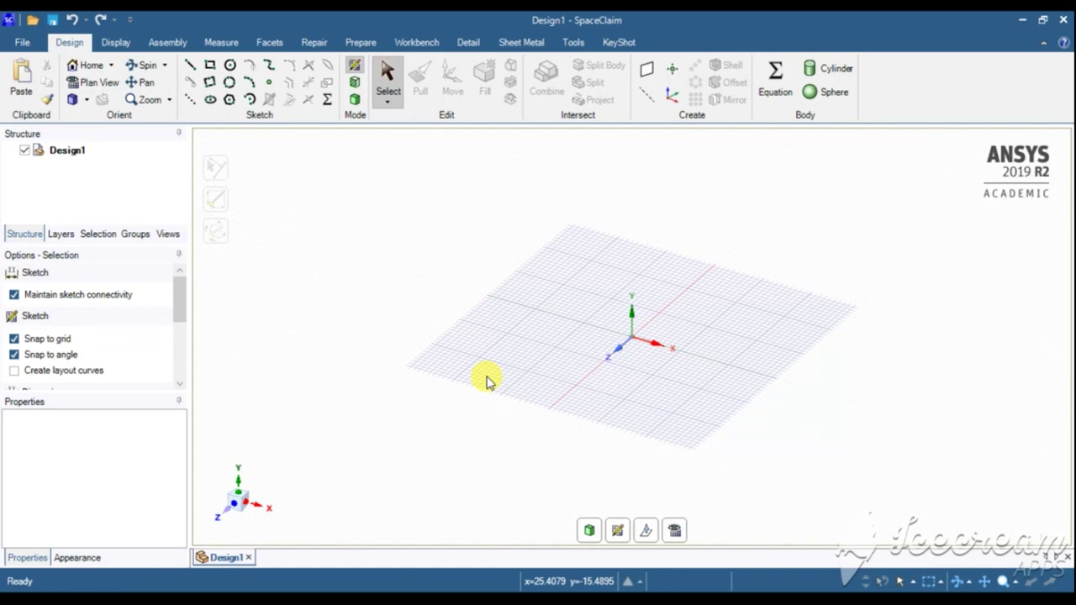
# Open the catalytic convertor file from Desktop > catalytic converter, with the file type set to All Files.
pyautogui.click(30, 25)
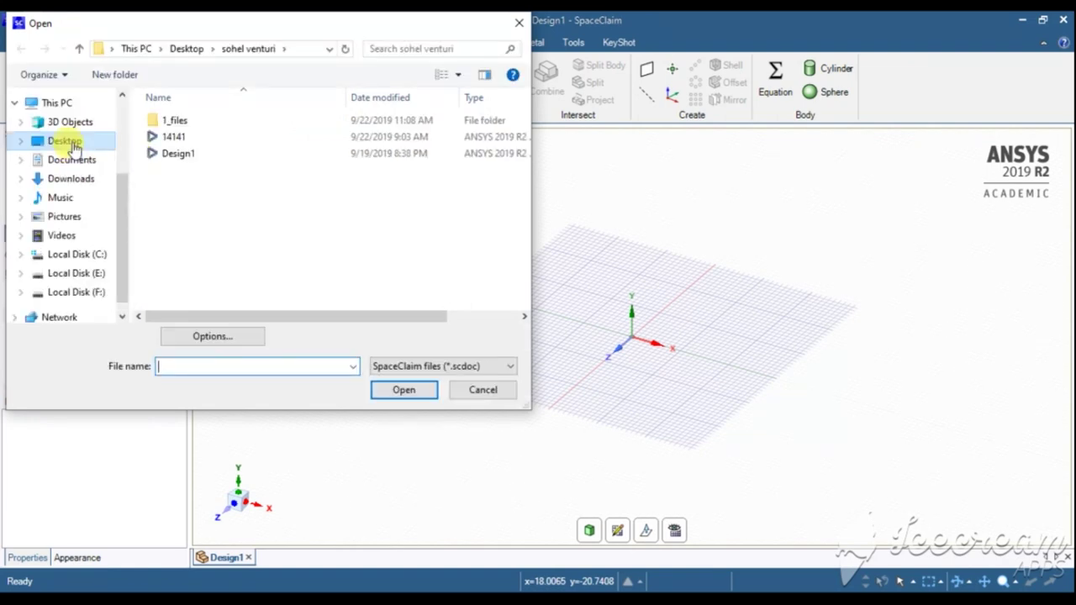
pyautogui.click(74, 147)
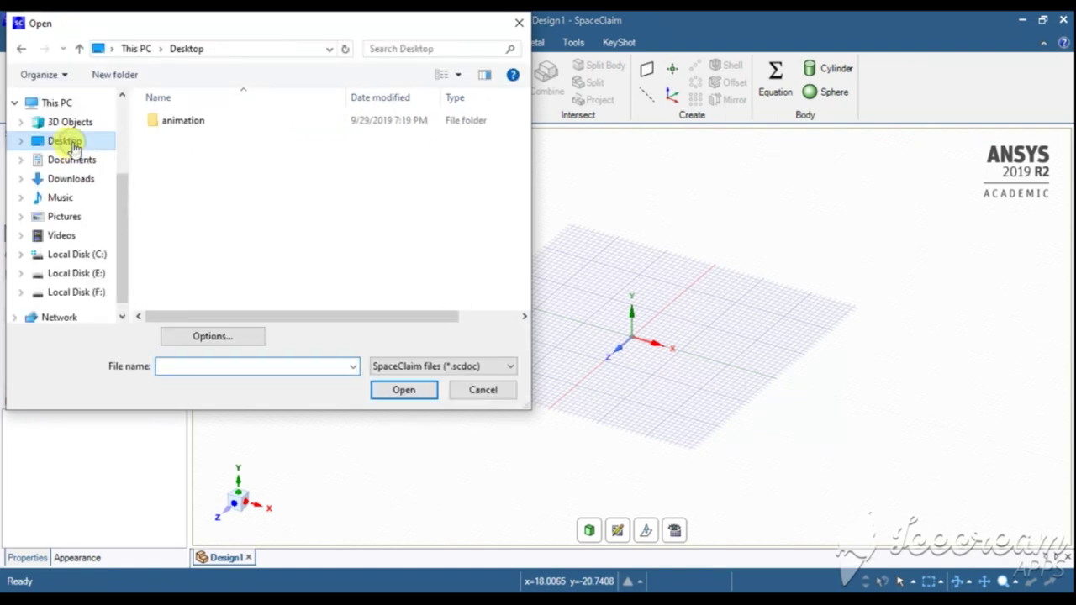
pyautogui.doubleClick(211, 142)
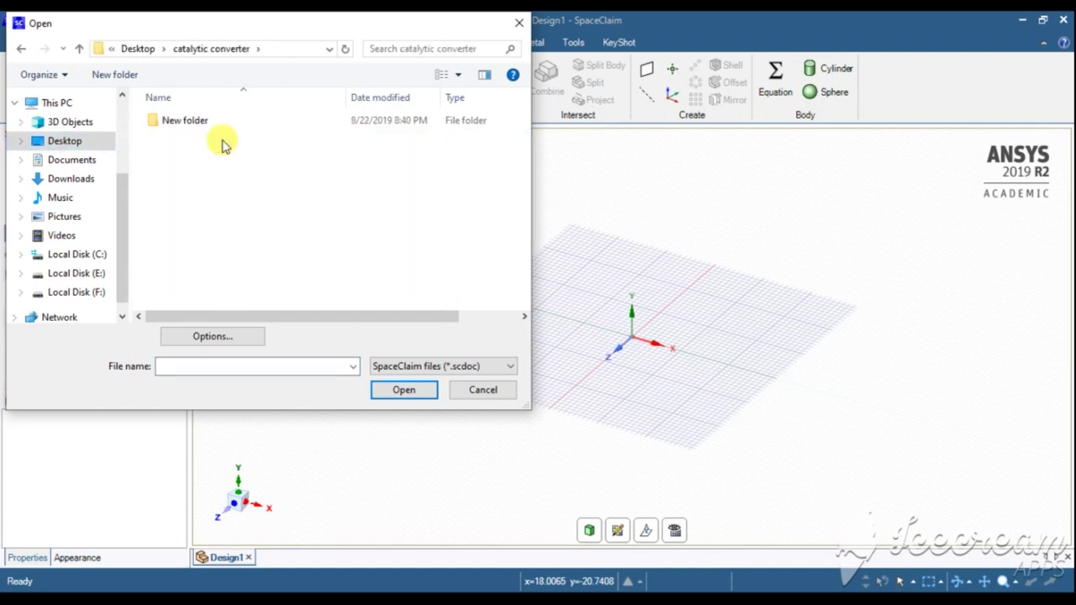
pyautogui.click(476, 366)
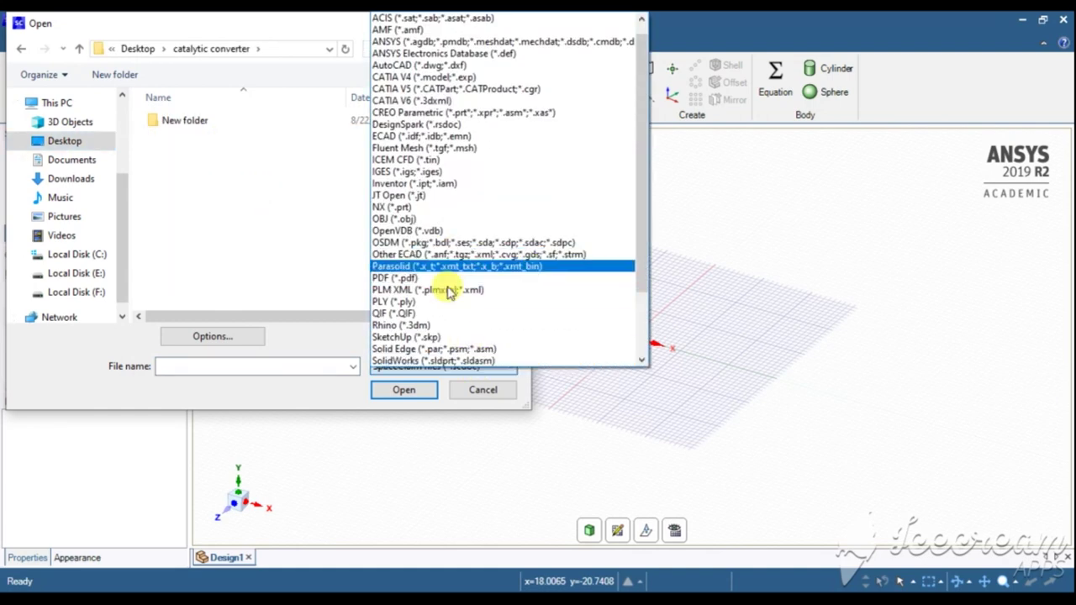
pyautogui.scroll(-3, 445, 303)
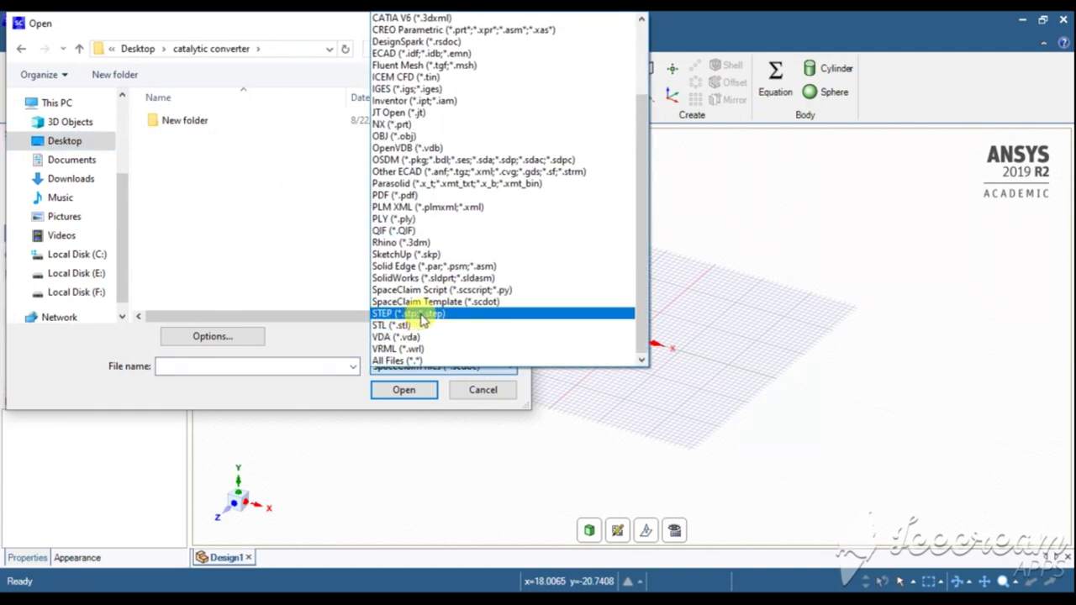
pyautogui.click(422, 320)
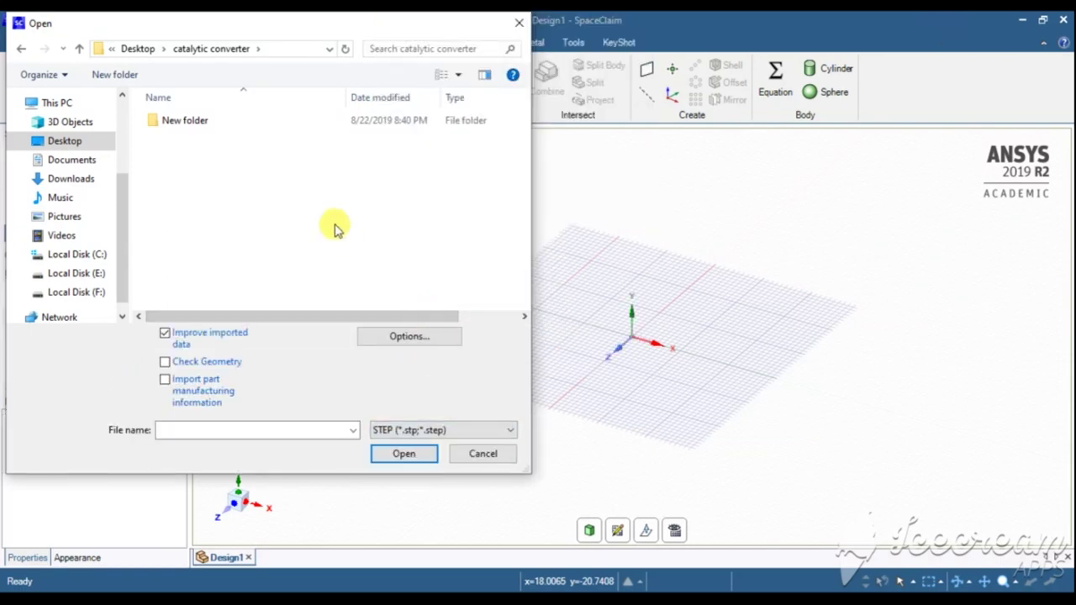
pyautogui.click(420, 430)
pyautogui.click(387, 413)
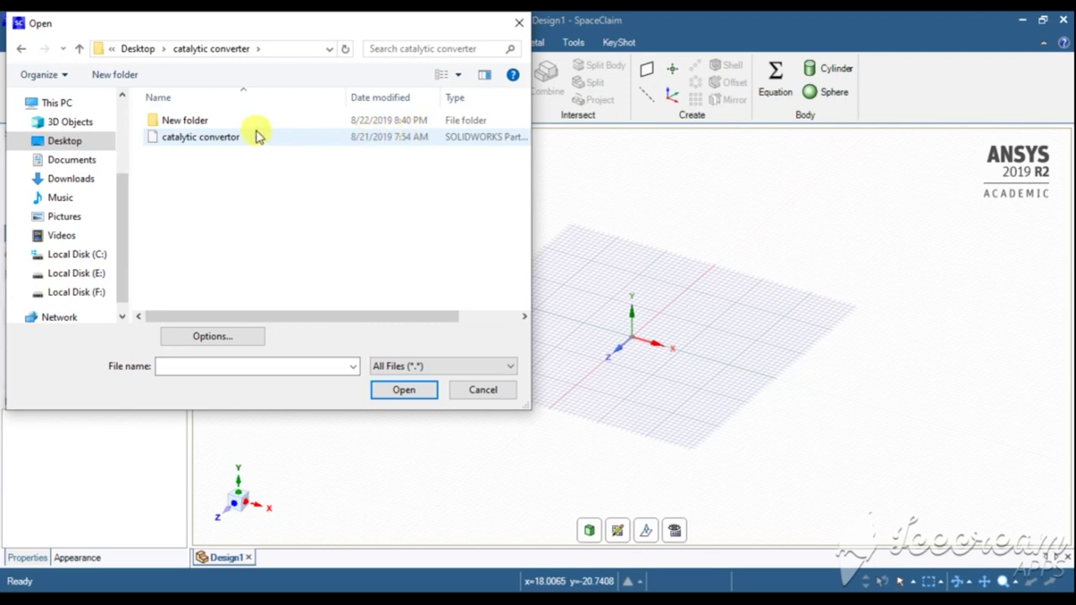
pyautogui.click(357, 142)
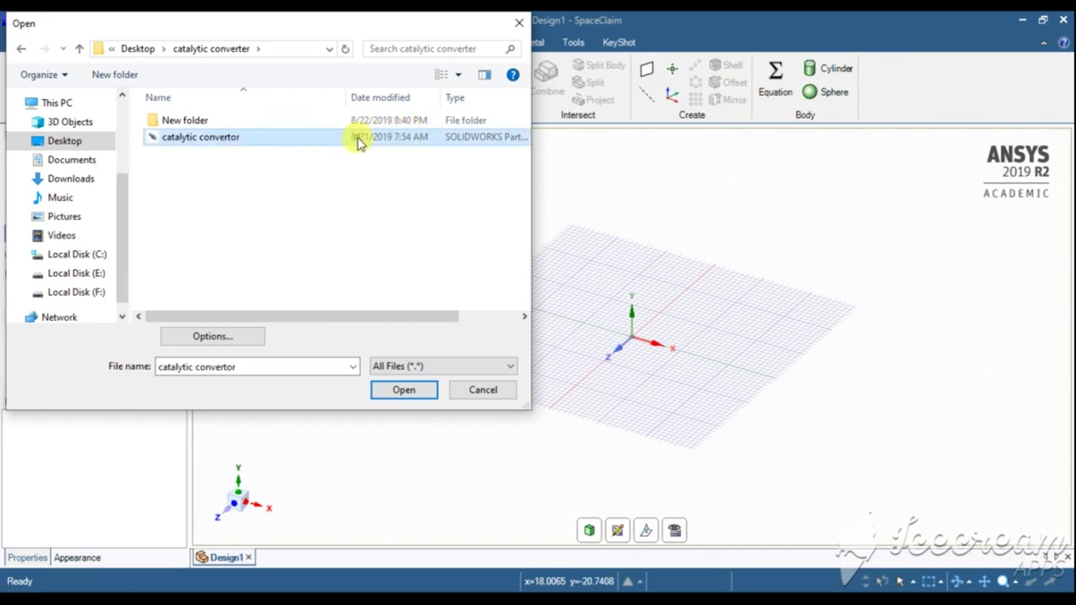
pyautogui.doubleClick(357, 142)
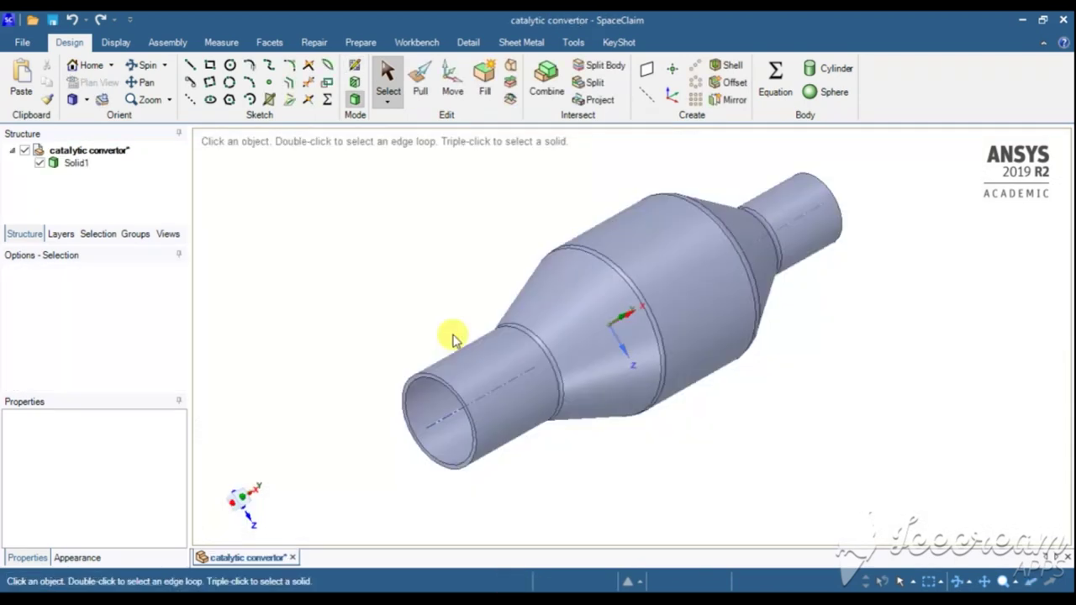
# Run the Repair tab's Extra Edges check on the catalytic convertor body; none are found.
pyautogui.moveTo(480, 307); pyautogui.dragTo(448, 247, button='middle')
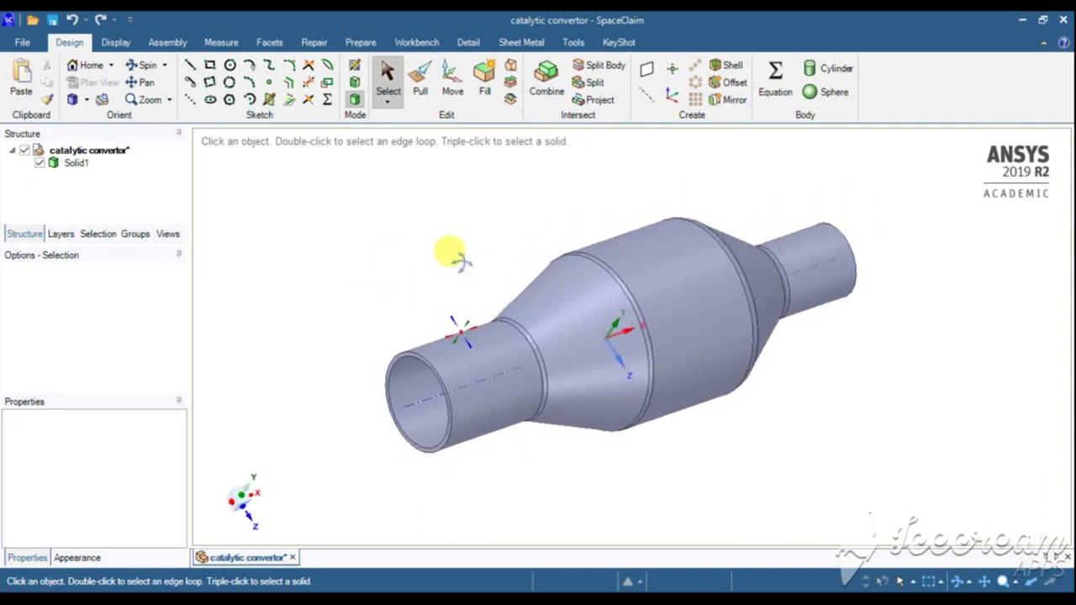
pyautogui.click(629, 348)
pyautogui.press('Escape')
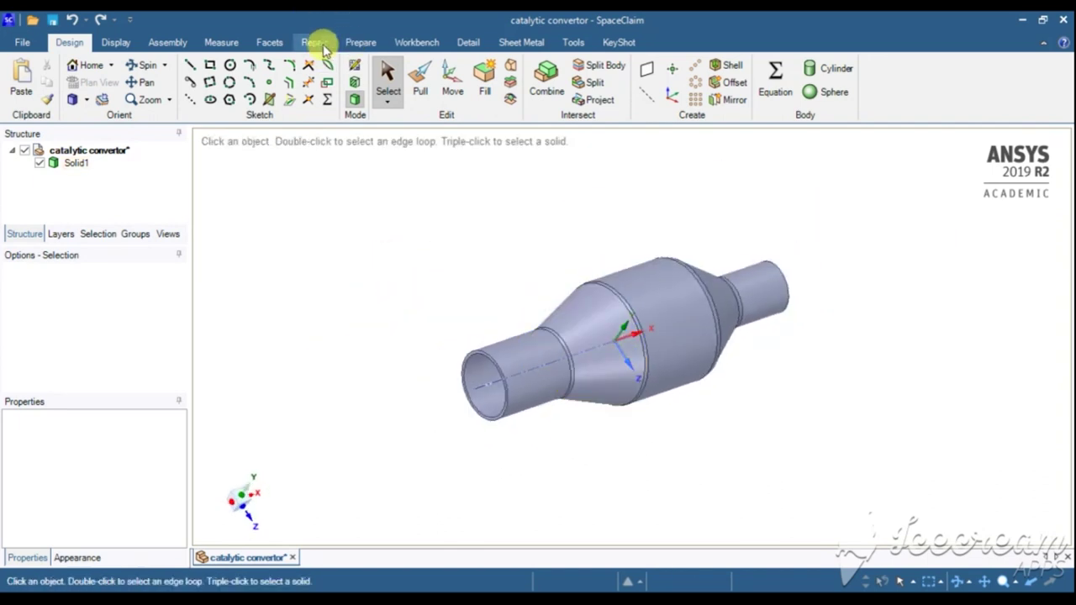
pyautogui.click(316, 43)
pyautogui.click(316, 70)
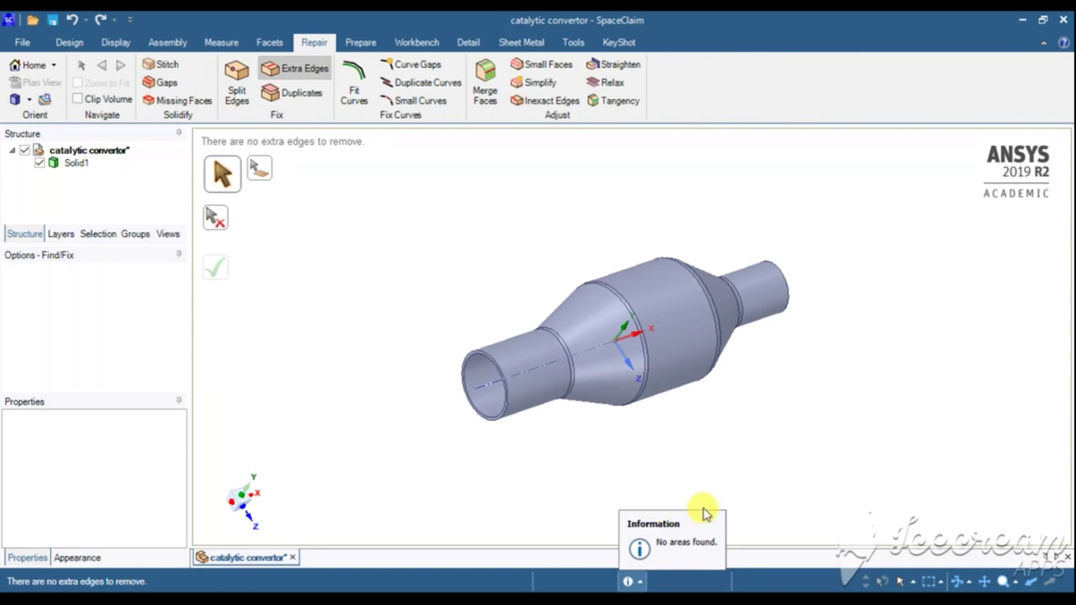
pyautogui.moveTo(473, 257); pyautogui.dragTo(421, 228, button='middle')
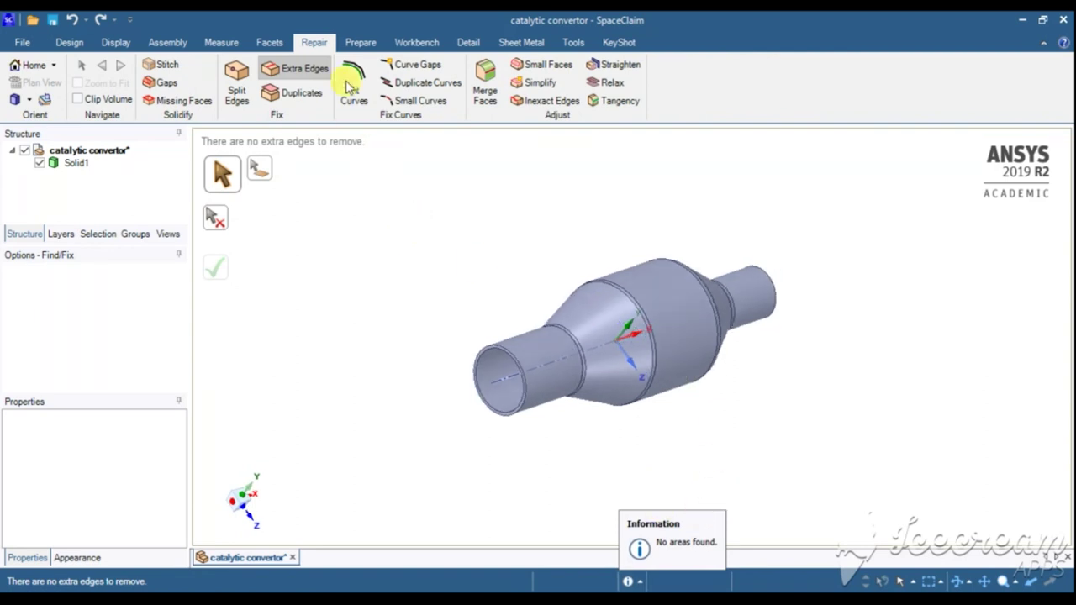
pyautogui.click(363, 44)
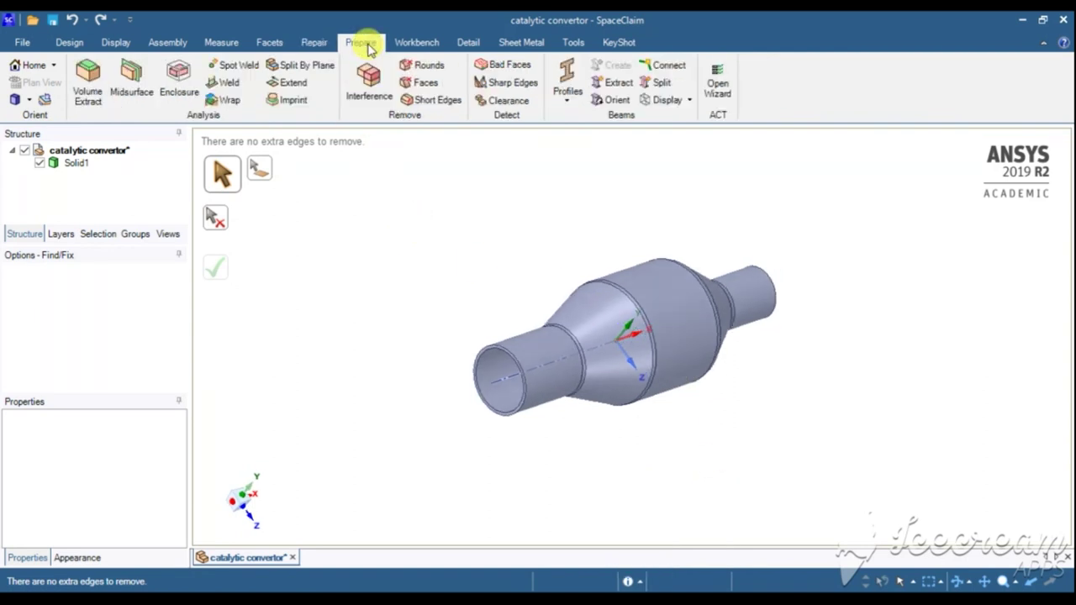
# Extract the internal fluid Volume bounded by the inlet and outlet pipe end edge loops.
pyautogui.click(98, 97)
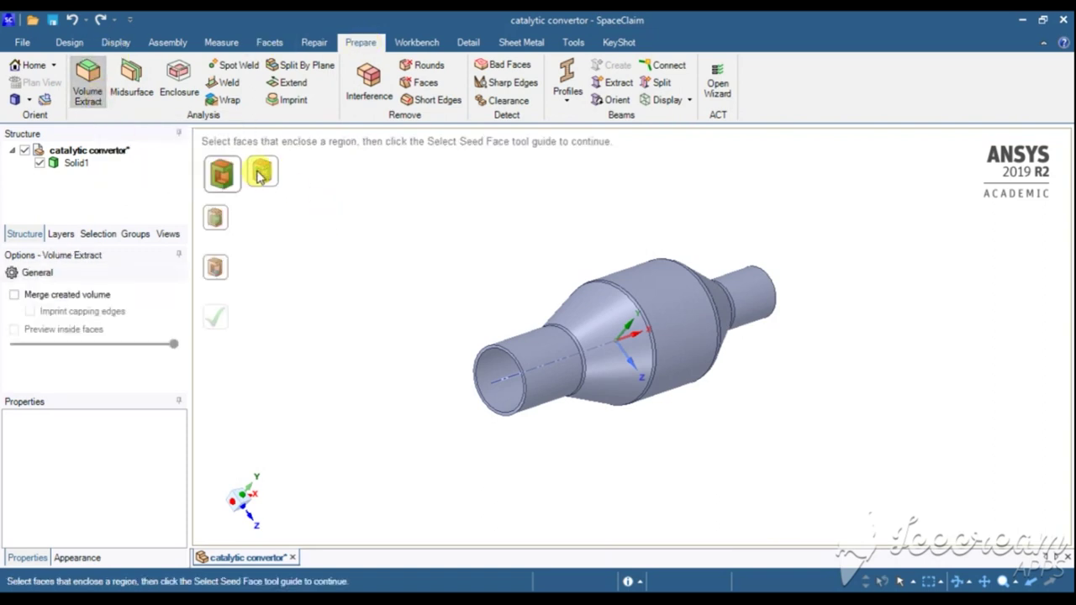
pyautogui.click(256, 174)
pyautogui.click(480, 356)
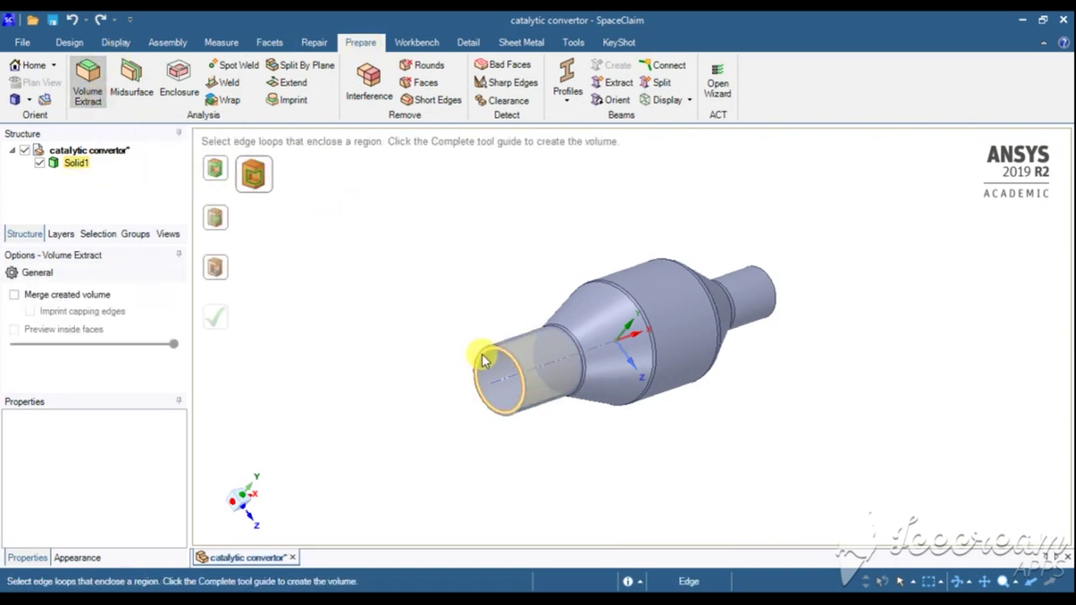
pyautogui.click(623, 345)
pyautogui.moveTo(623, 344); pyautogui.dragTo(685, 308, button='middle')
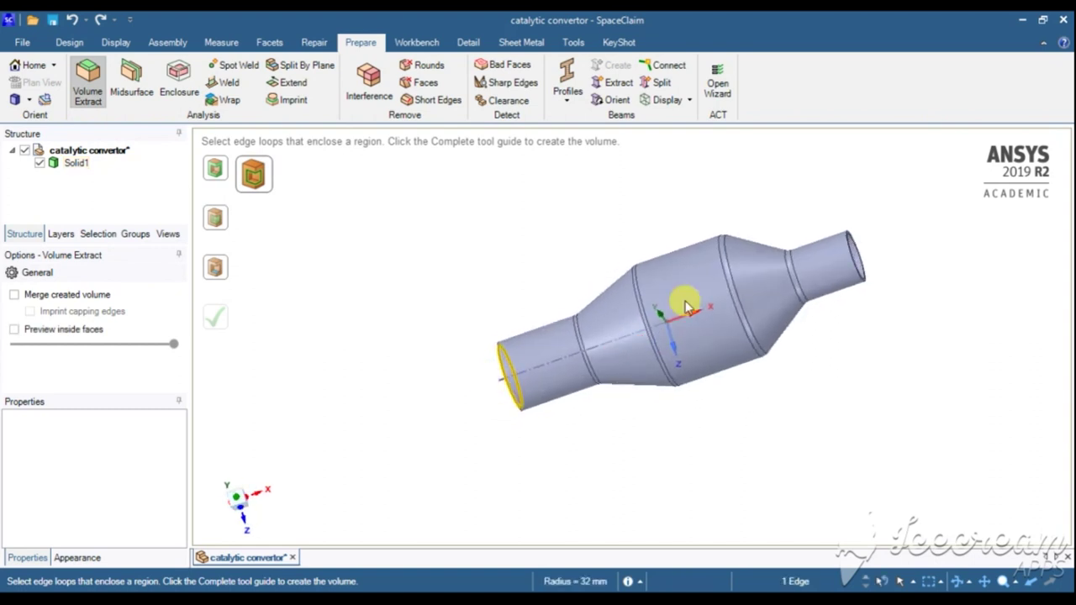
pyautogui.click(870, 247)
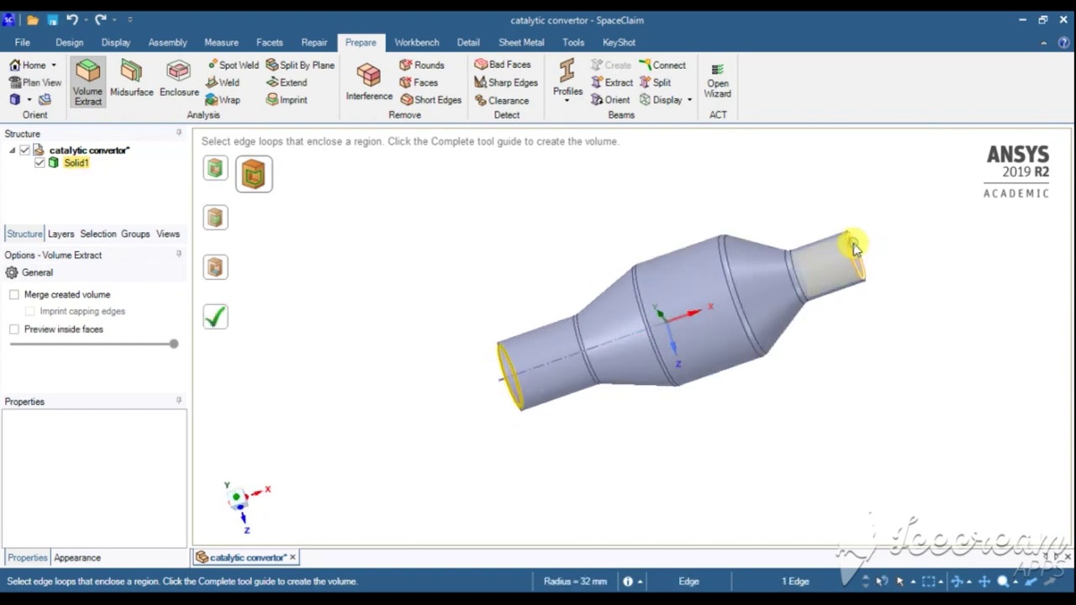
pyautogui.moveTo(782, 327); pyautogui.dragTo(829, 277, button='middle')
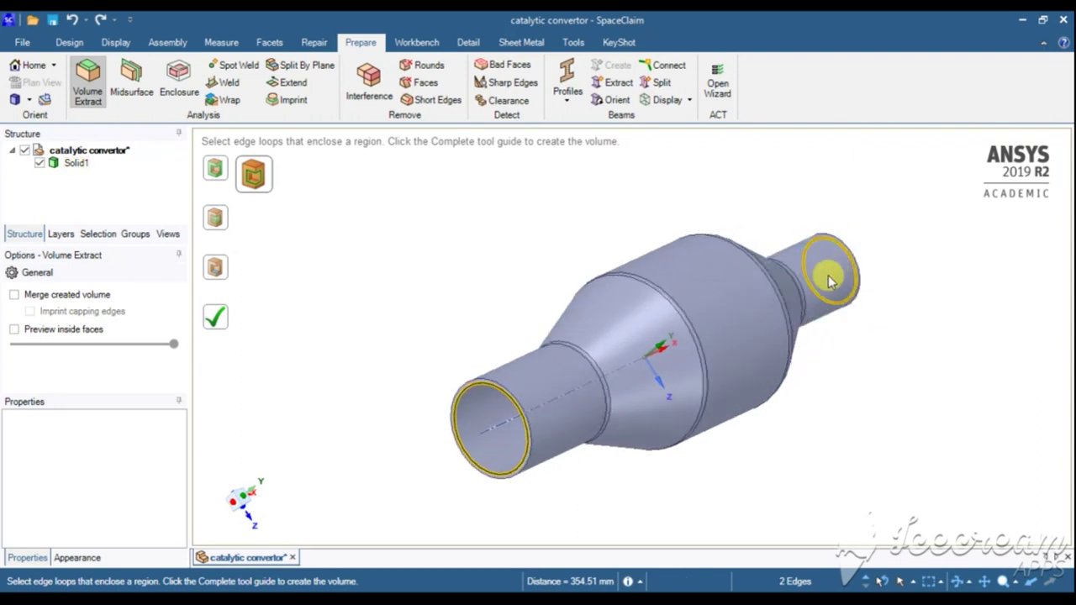
pyautogui.click(215, 322)
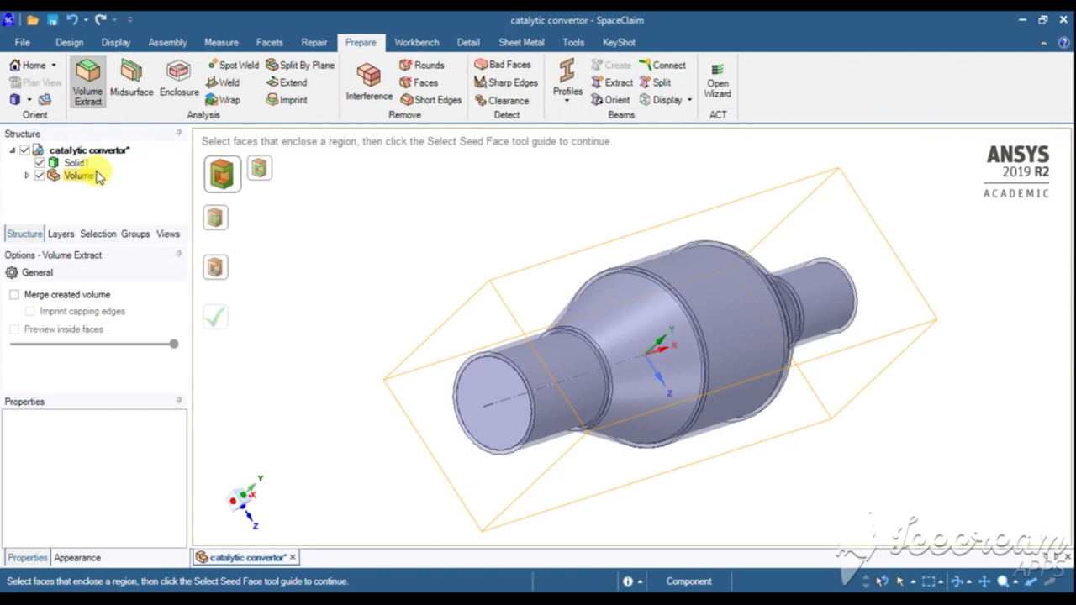
# Hide and reshow the extracted Volume, dismiss the physics suppression tip, and bring up Save As.
pyautogui.click(529, 345)
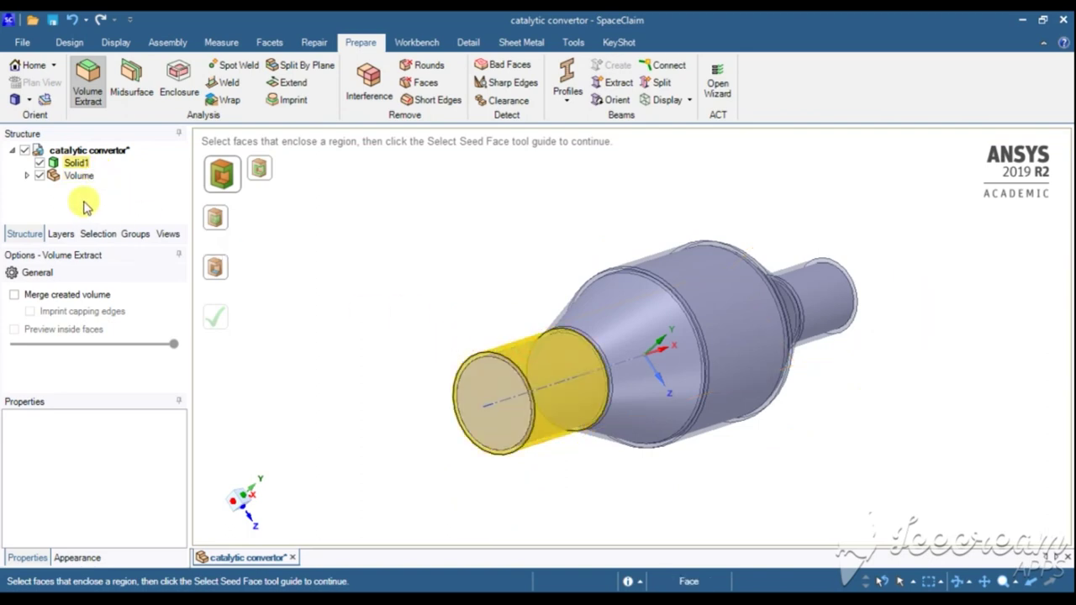
pyautogui.click(39, 176)
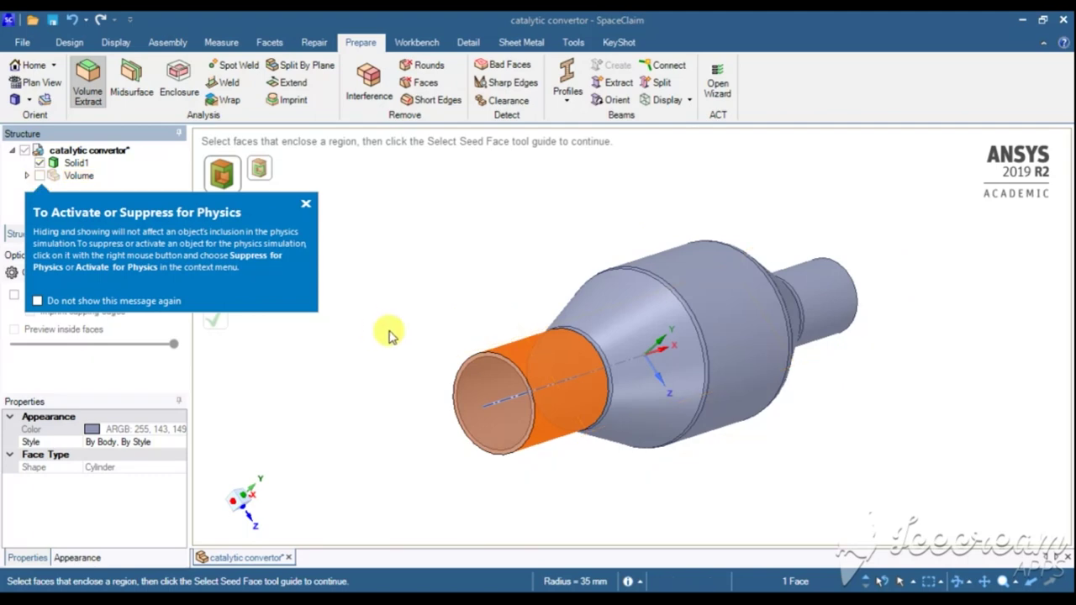
pyautogui.click(40, 178)
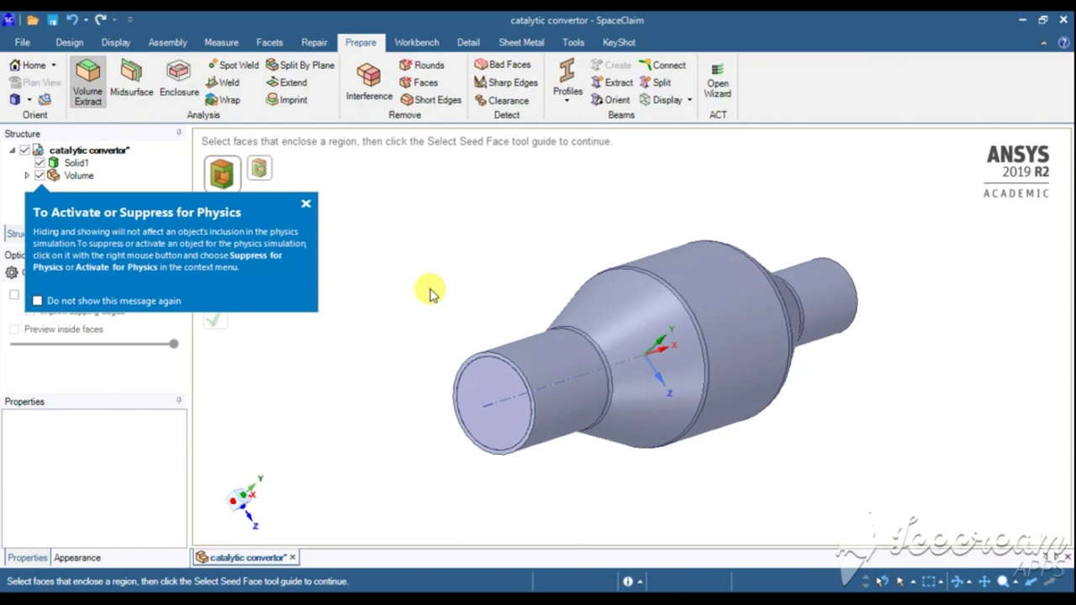
pyautogui.click(306, 207)
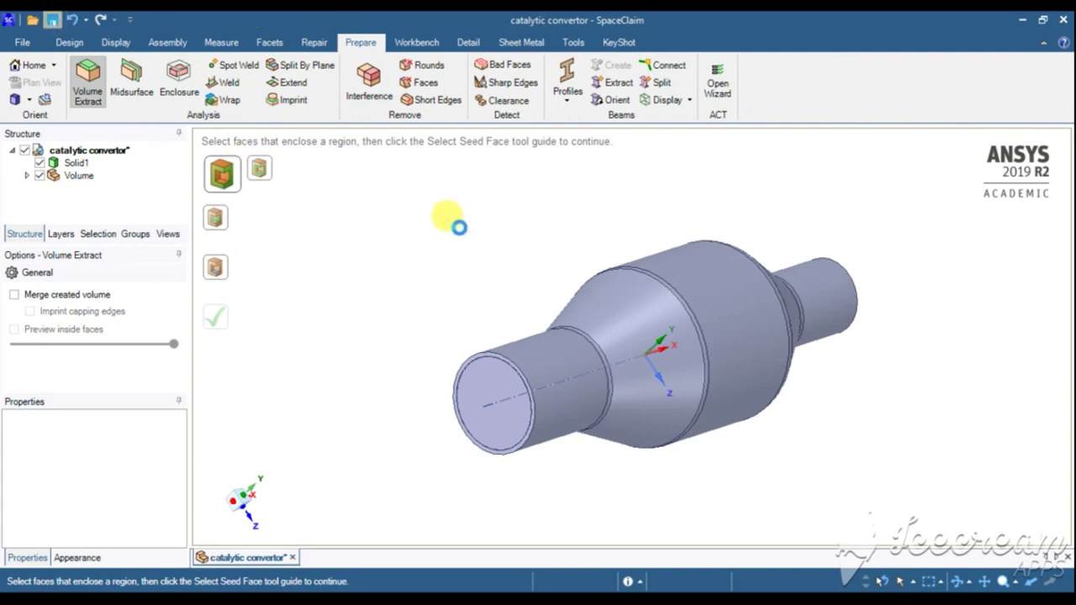
pyautogui.hotkey('ctrl', 's')
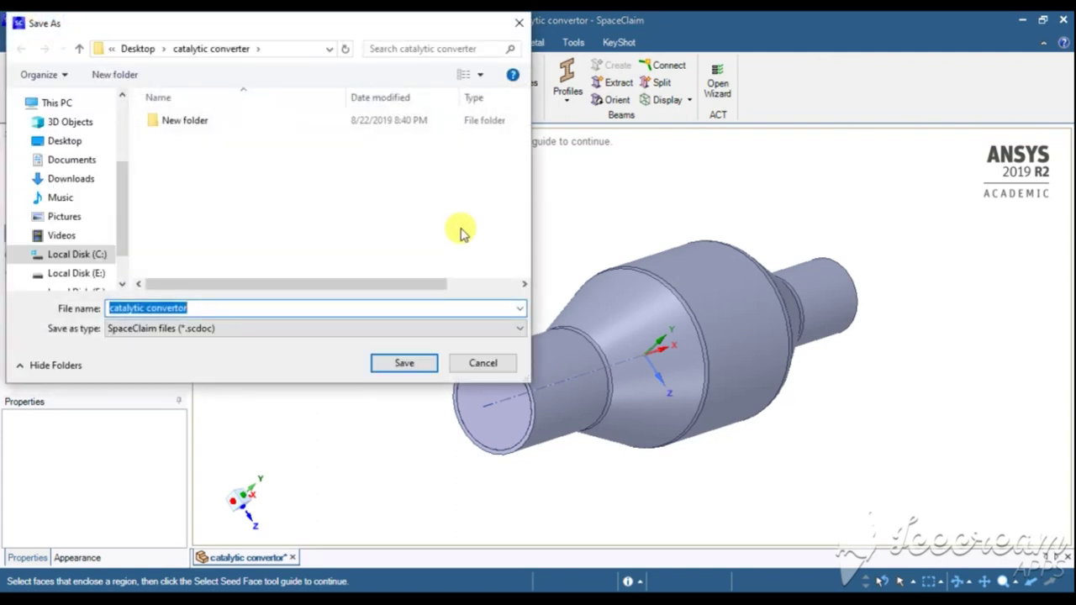
# Save the design as catalytic convertor (.scdoc) in the catalytic converter folder.
pyautogui.click(406, 363)
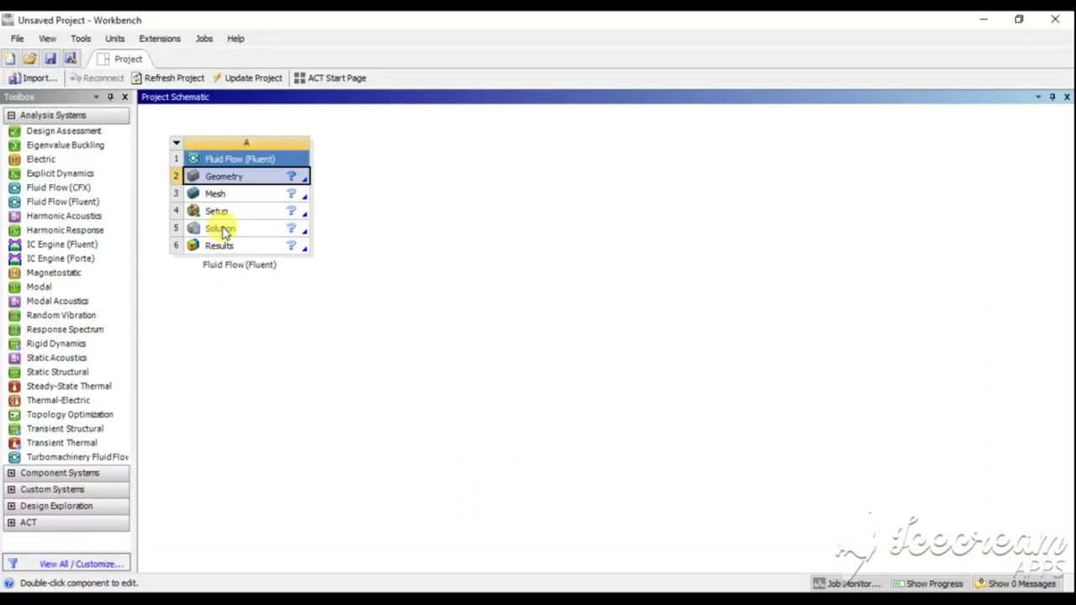
# Import the catalytic convertor geometry from Desktop > catalytic converter into the system's Geometry cell.
pyautogui.rightClick(270, 182)
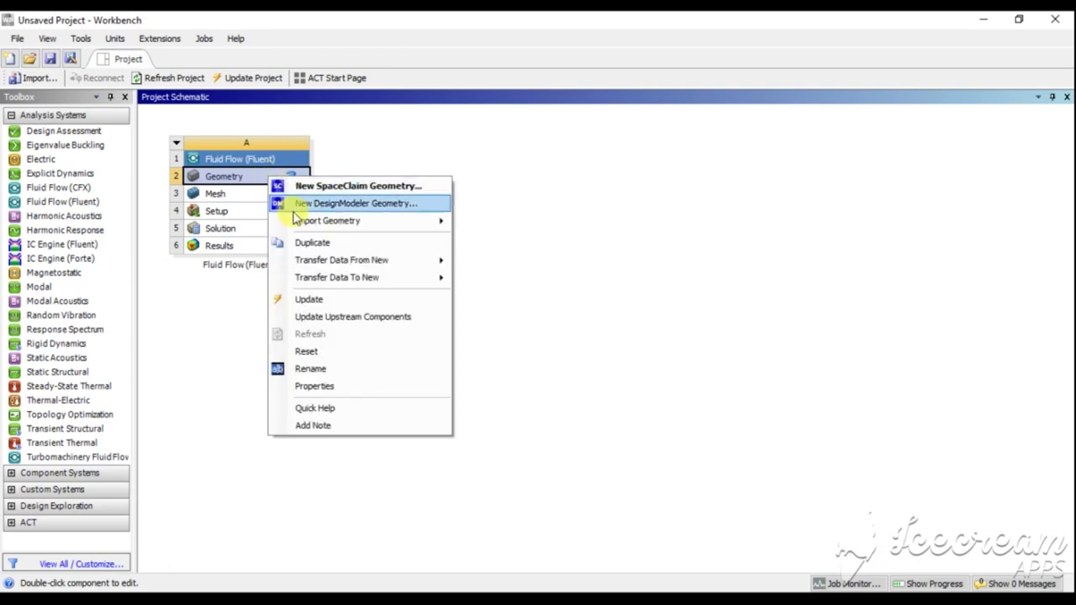
pyautogui.moveTo(349, 220)
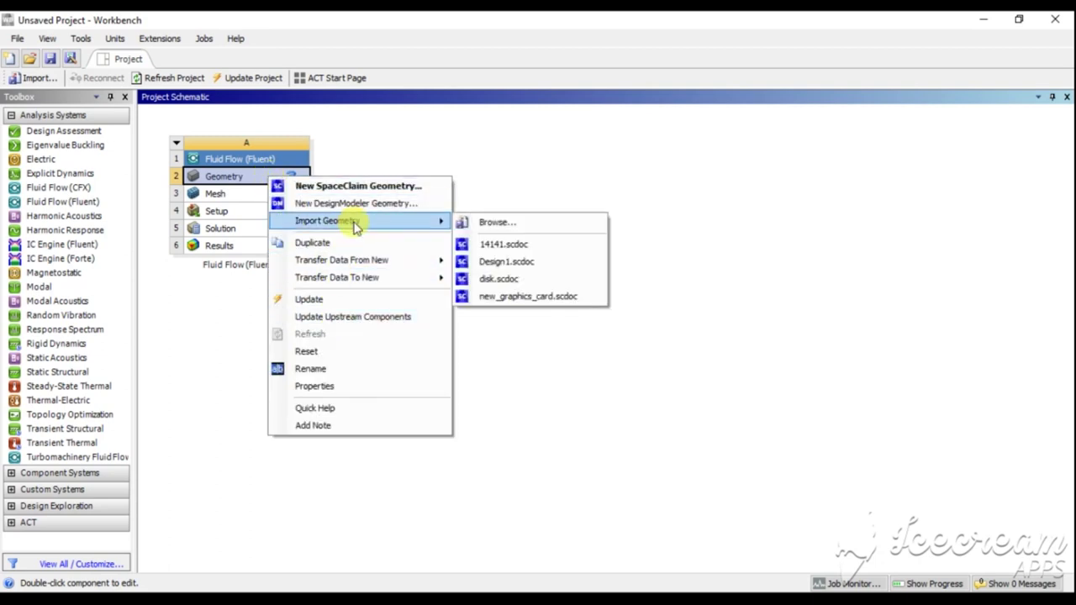
pyautogui.click(498, 221)
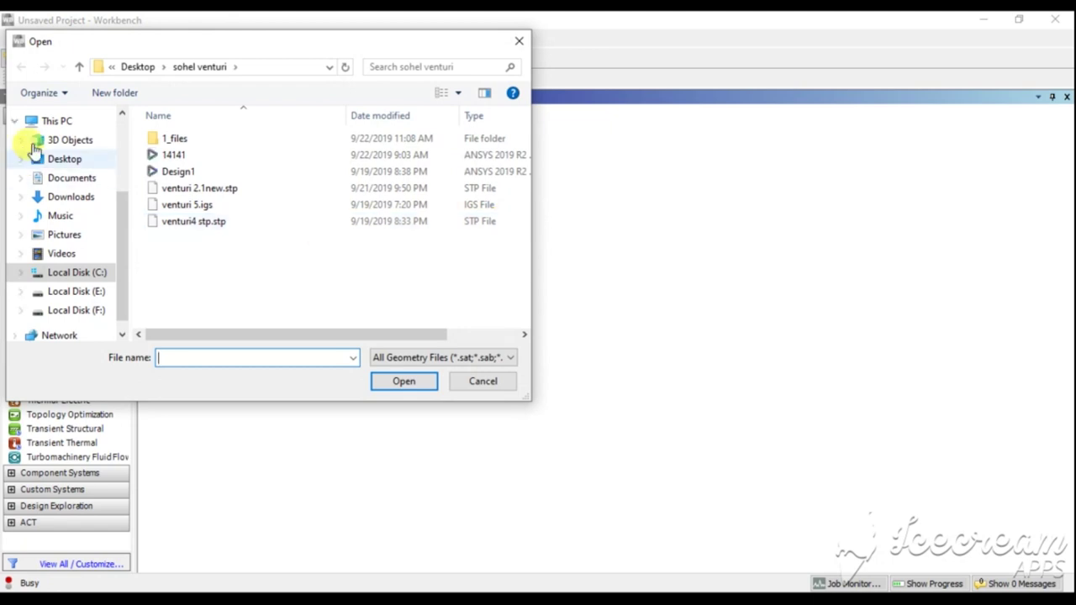
pyautogui.click(72, 160)
pyautogui.click(227, 159)
pyautogui.doubleClick(227, 156)
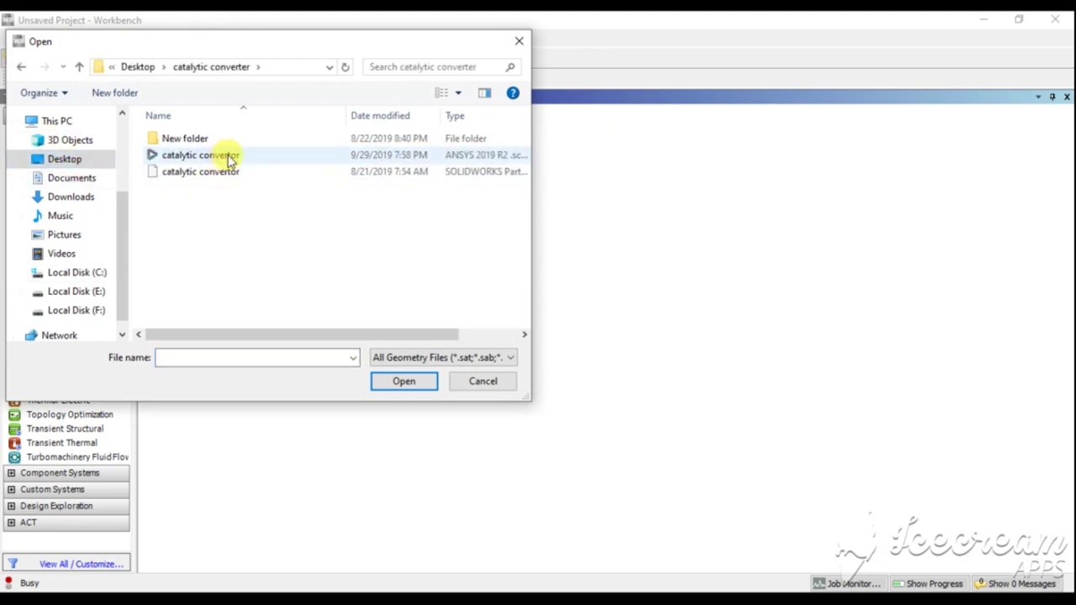
pyautogui.doubleClick(226, 156)
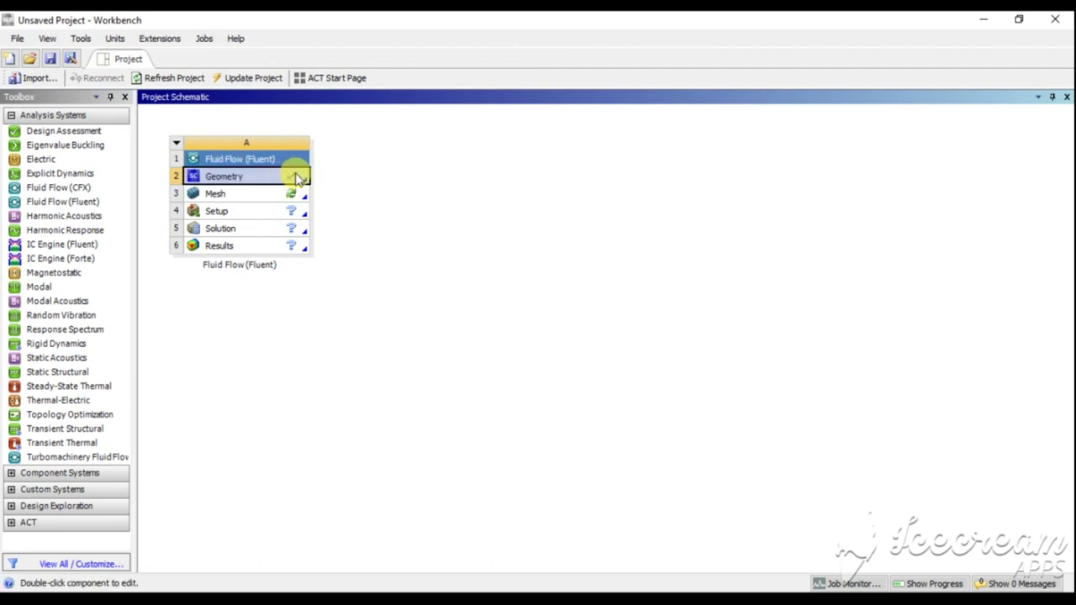
pyautogui.doubleClick(292, 193)
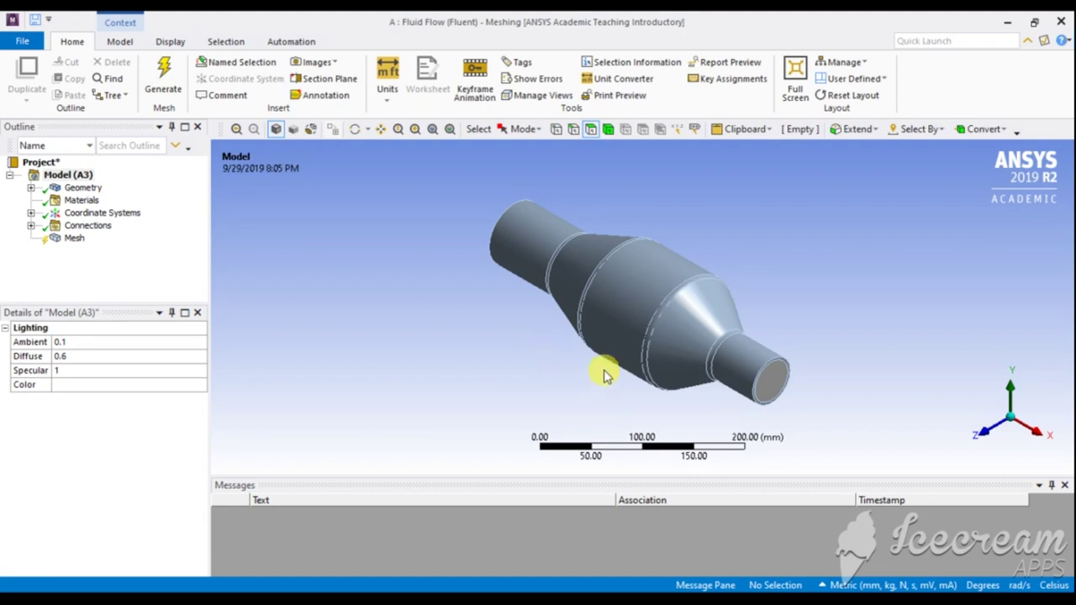
# Orbit and zoom the converter model in the Meshing viewport to inspect it from oblique angles.
pyautogui.moveTo(583, 372); pyautogui.dragTo(759, 337, button='middle')
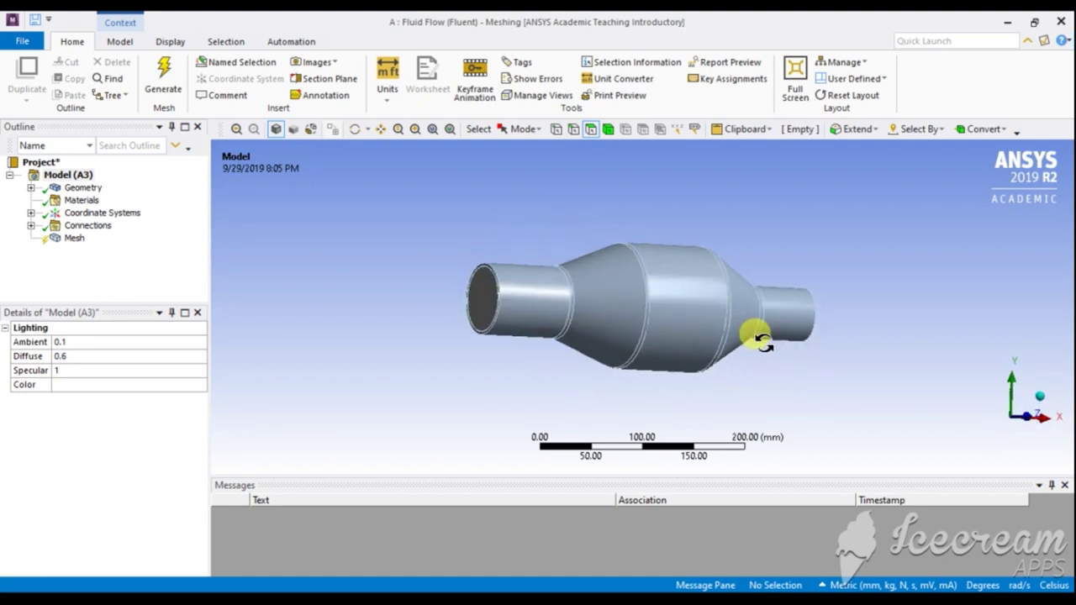
pyautogui.moveTo(664, 331); pyautogui.dragTo(677, 320, button='middle')
pyautogui.scroll(5, 682, 278)
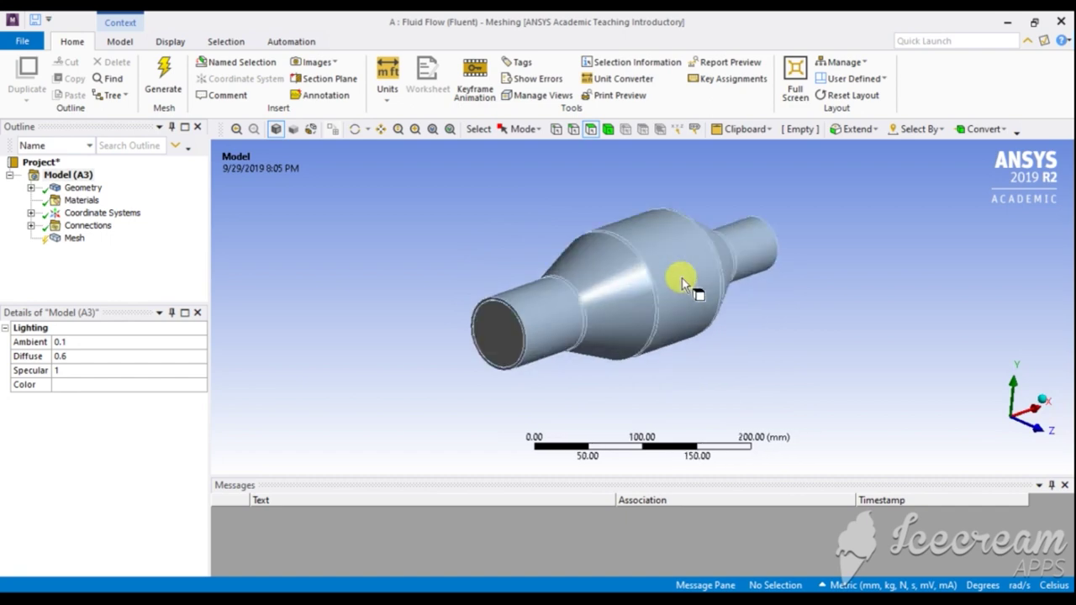
pyautogui.moveTo(681, 275)
pyautogui.mouseDown(button='middle')
pyautogui.moveTo(680, 264)
pyautogui.moveTo(714, 259)
pyautogui.moveTo(652, 273)
pyautogui.moveTo(686, 267)
pyautogui.mouseUp(button='middle')
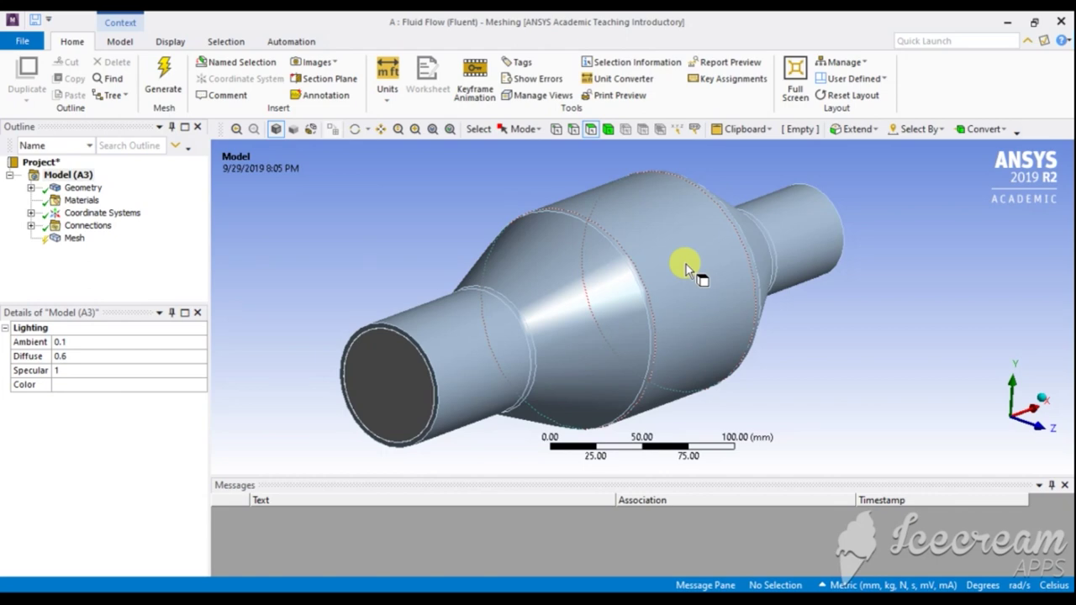
# Generate a default CFD mesh on the whole converter body from the Mesh node.
pyautogui.click(75, 239)
pyautogui.click(163, 77)
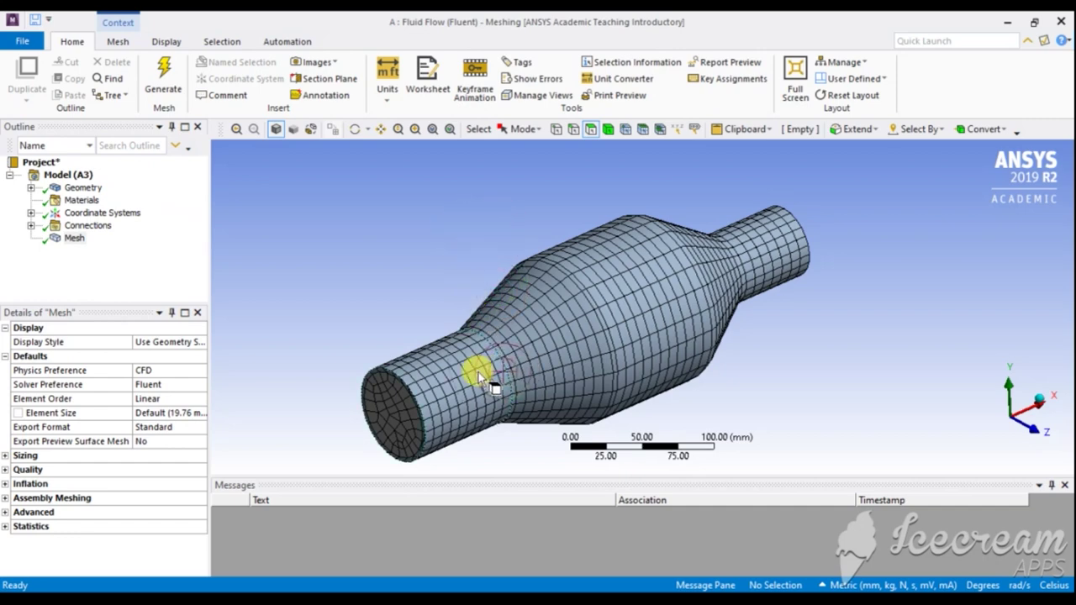
pyautogui.click(384, 404)
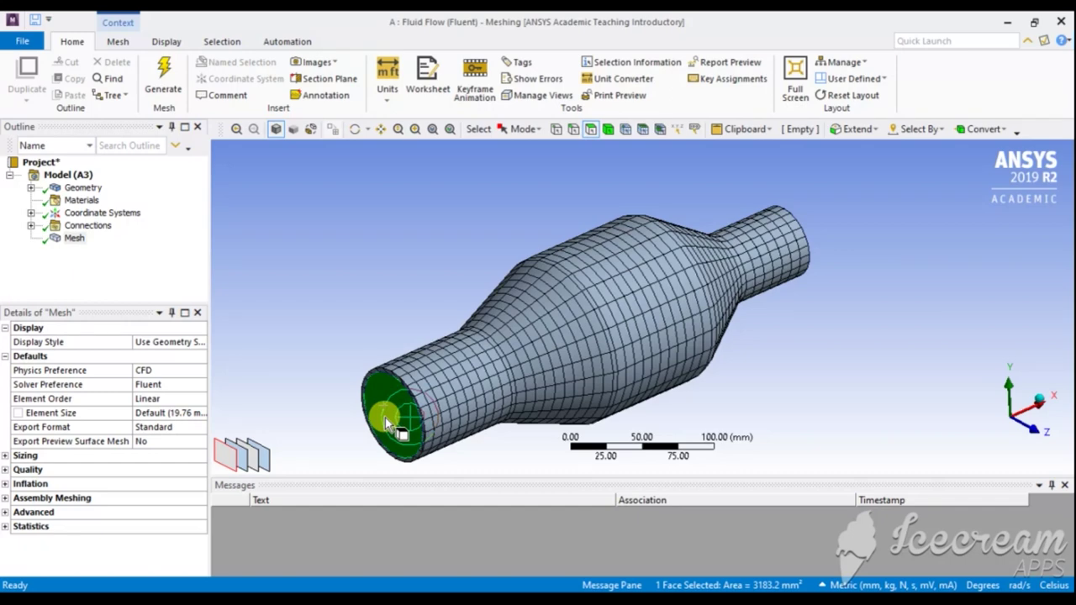
# Name the selected inlet face INLET as a named selection.
pyautogui.press('n')
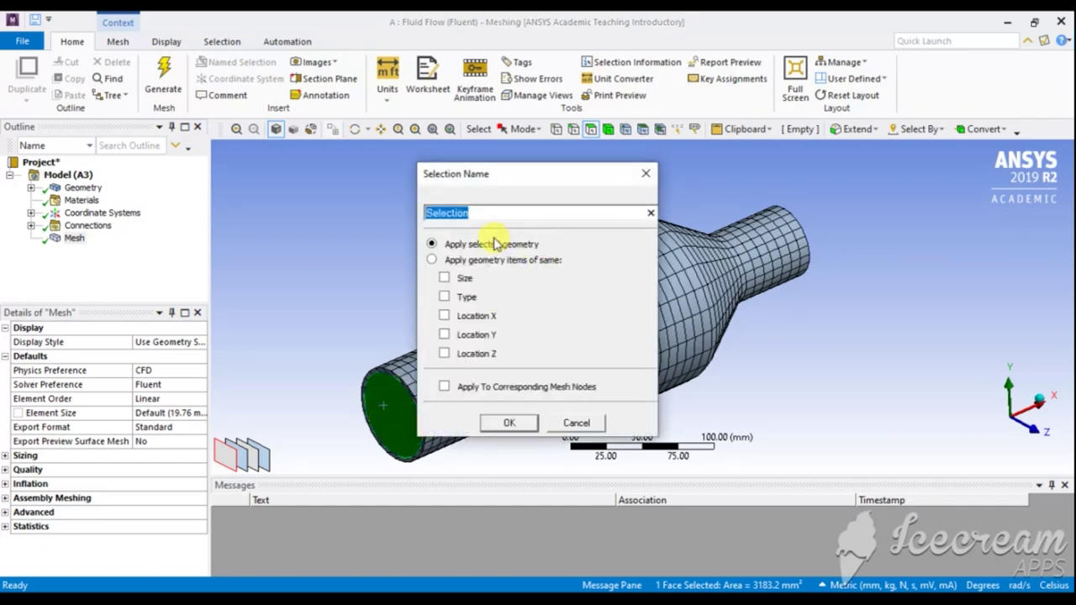
pyautogui.press('BackSpace')
pyautogui.write('INLET')
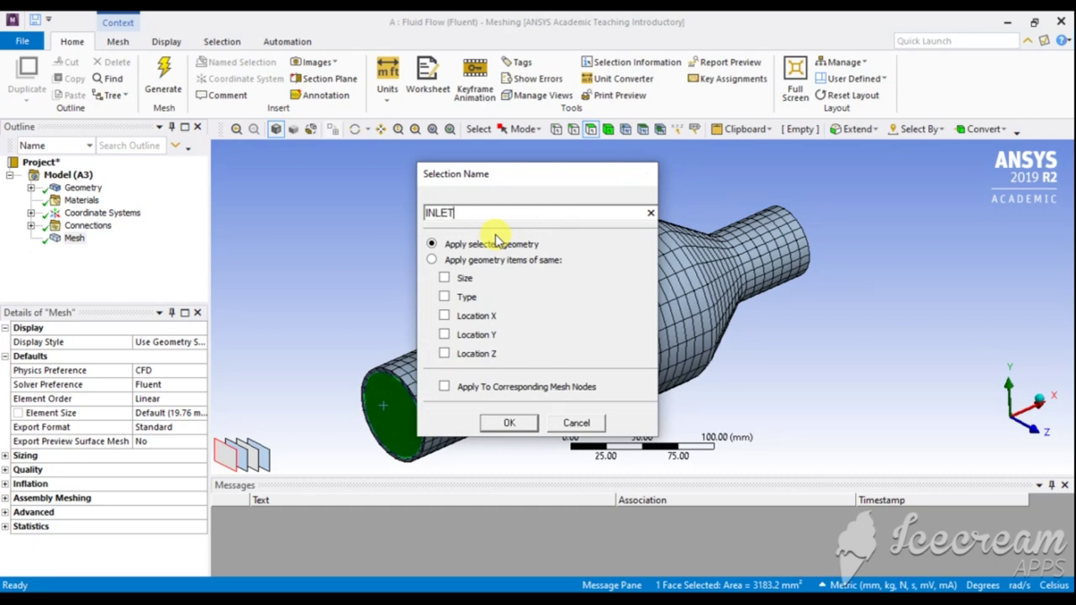
pyautogui.press('Return')
# Name the outlet end face OUTLET and check the named selections list.
pyautogui.moveTo(613, 361); pyautogui.dragTo(863, 232, button='middle')
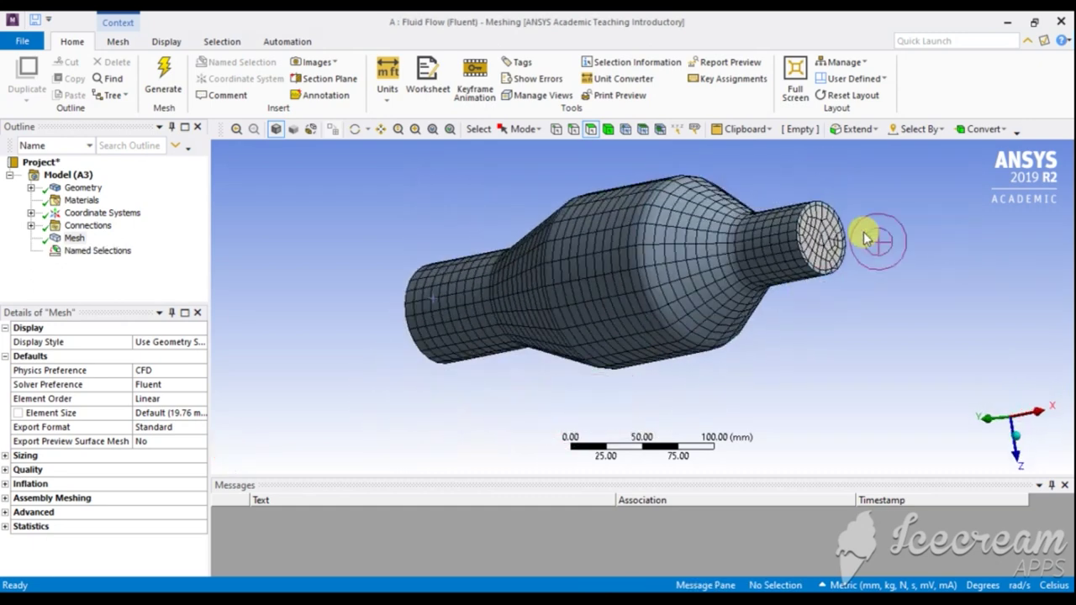
pyautogui.click(825, 237)
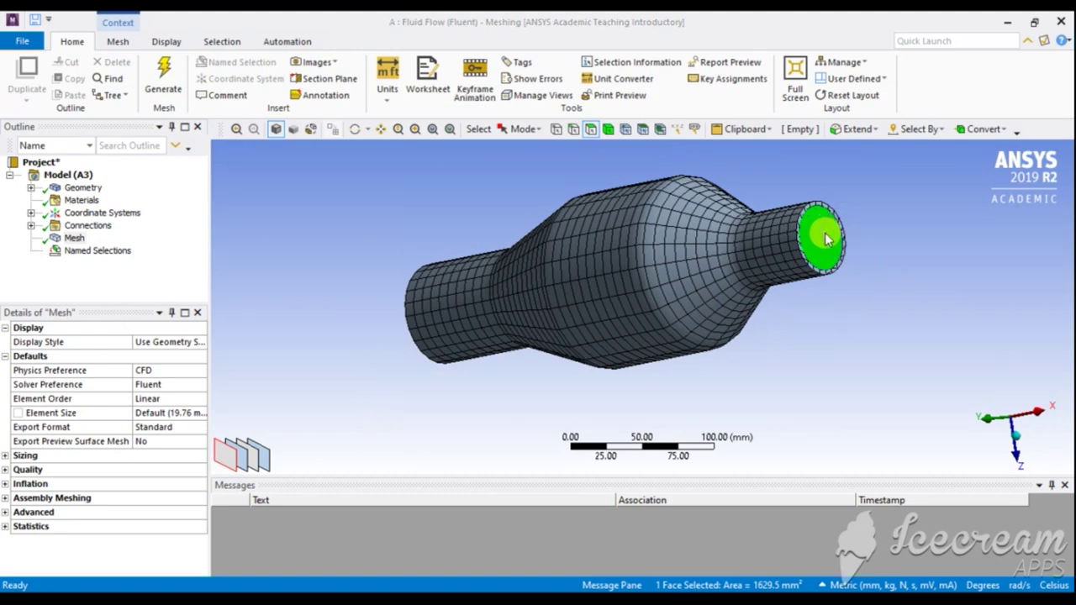
pyautogui.write('nOUTLET')
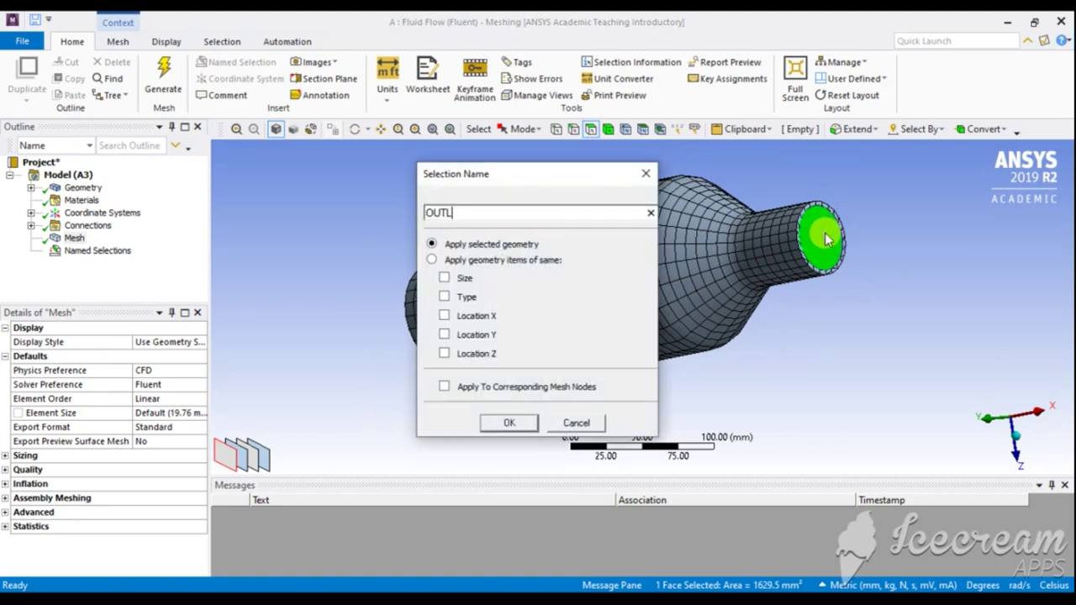
pyautogui.press('Return')
pyautogui.click(687, 360)
pyautogui.moveTo(687, 360); pyautogui.dragTo(841, 360, button='middle')
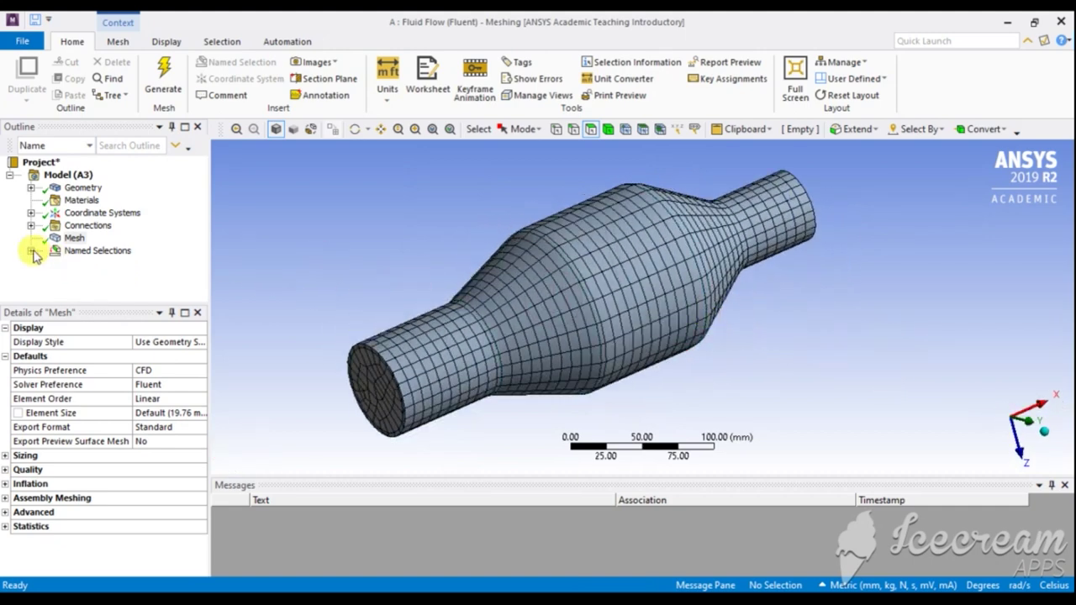
pyautogui.click(31, 251)
pyautogui.click(30, 250)
# Select the five outer cylinder and cone wall faces and name them OUTER WALL CONVECTION.
pyautogui.click(625, 301)
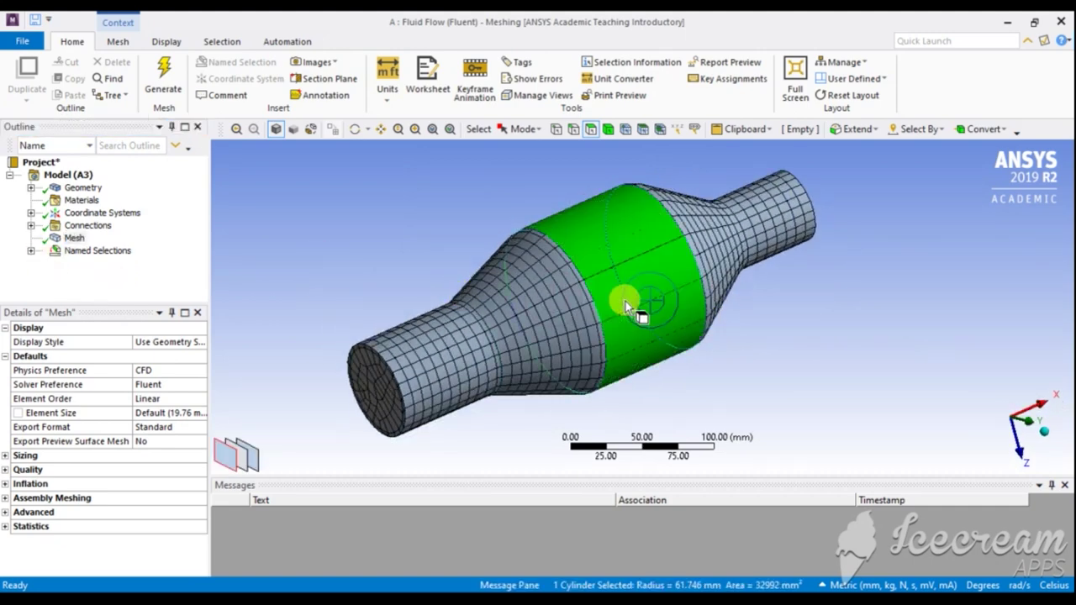
pyautogui.keyDown('ctrl'); pyautogui.click(567, 321); pyautogui.keyUp('ctrl')
pyautogui.keyDown('ctrl'); pyautogui.click(420, 355); pyautogui.keyUp('ctrl')
pyautogui.keyDown('ctrl'); pyautogui.click(697, 227); pyautogui.keyUp('ctrl')
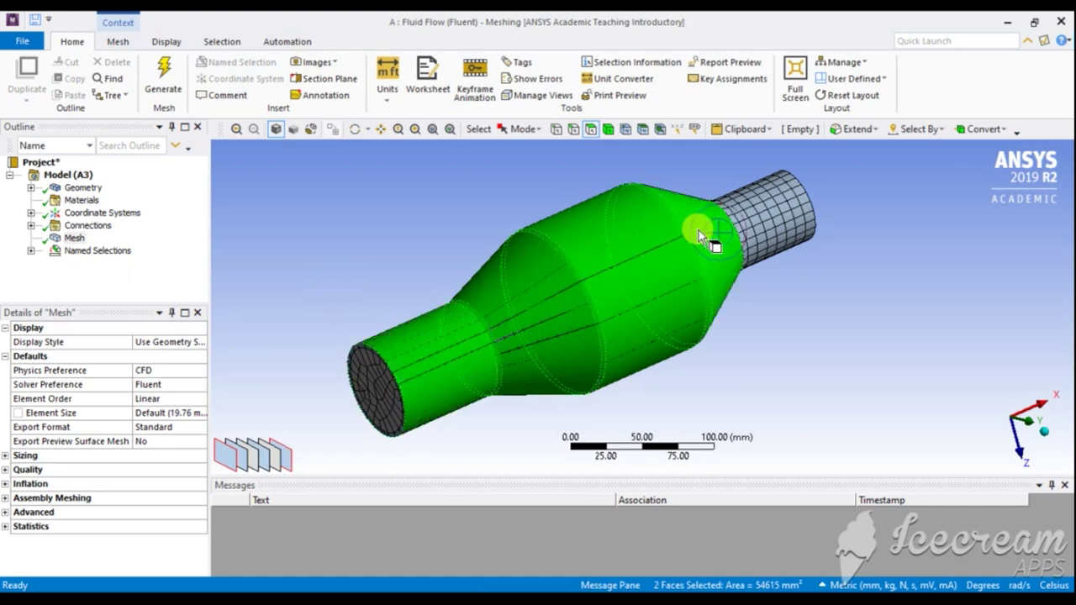
pyautogui.keyDown('ctrl'); pyautogui.click(772, 215); pyautogui.keyUp('ctrl')
pyautogui.moveTo(665, 294); pyautogui.dragTo(618, 328, button='middle')
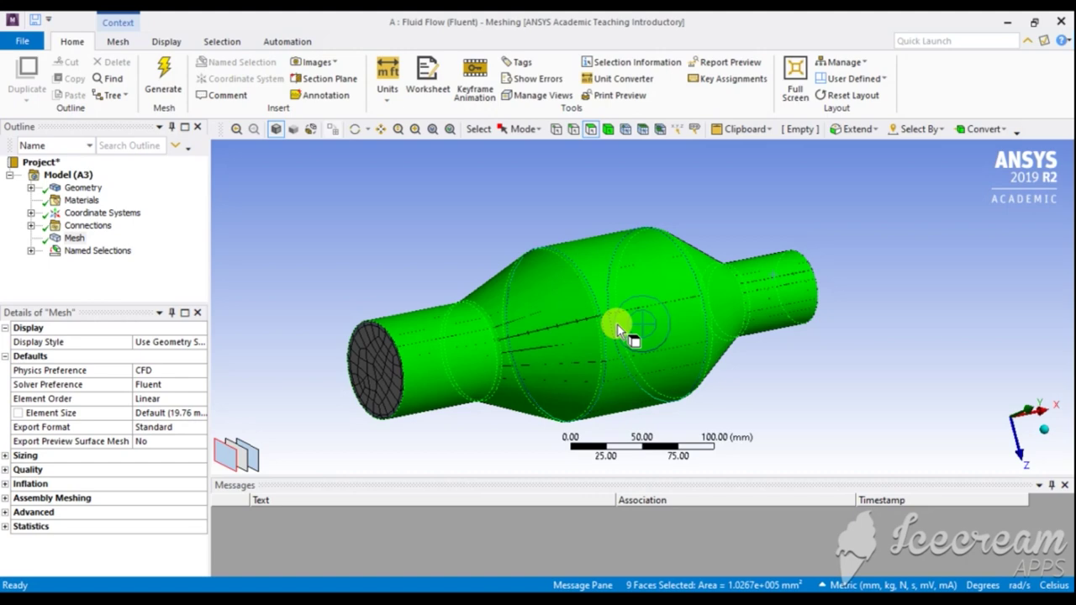
pyautogui.write('n')
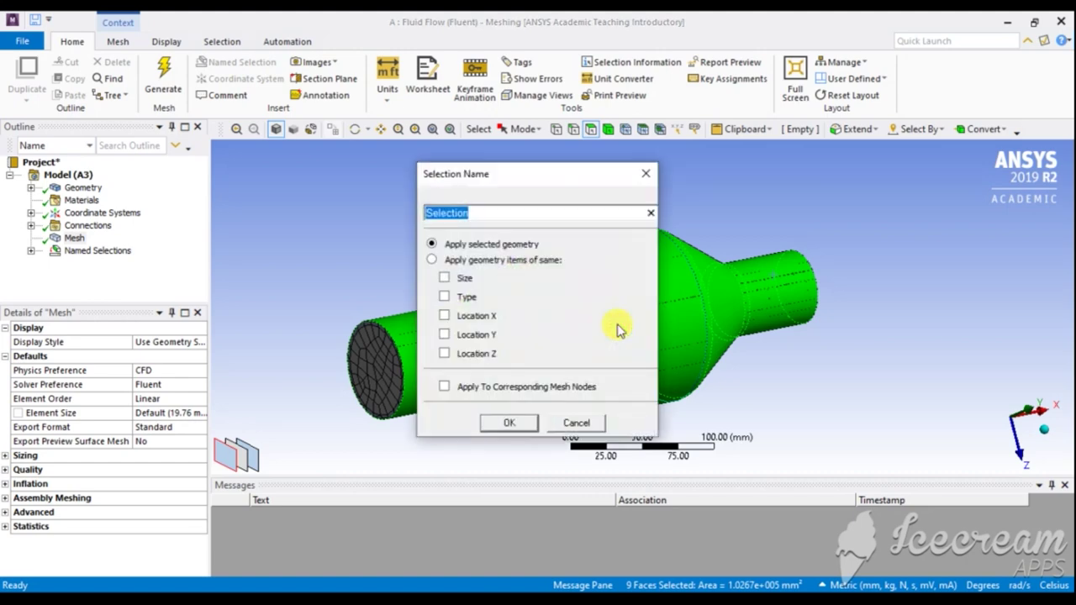
pyautogui.write('OUTER WALL CONVECTION')
pyautogui.press('Return')
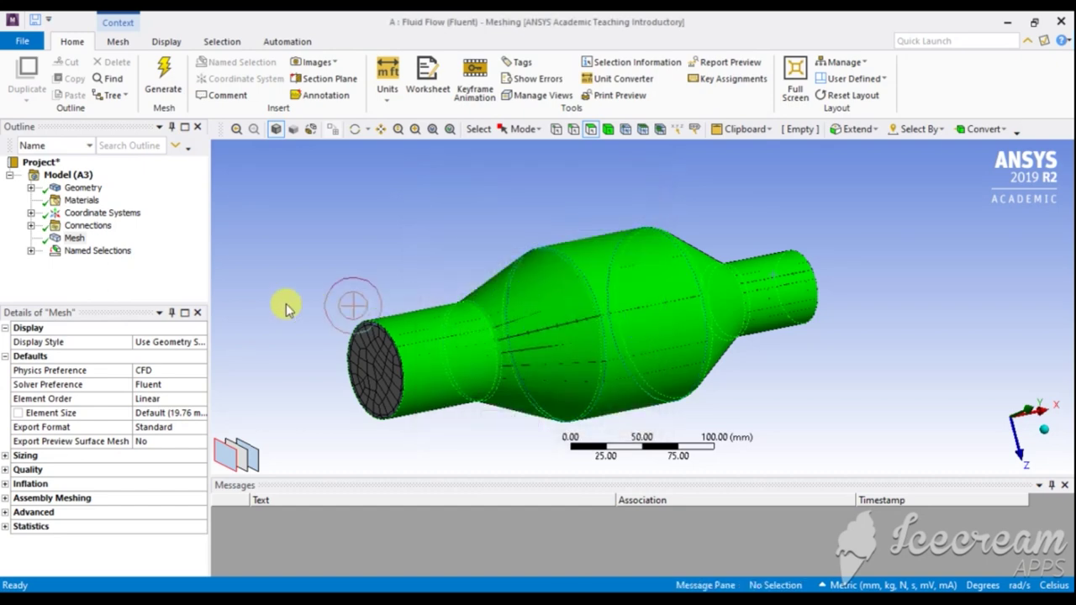
pyautogui.click(31, 250)
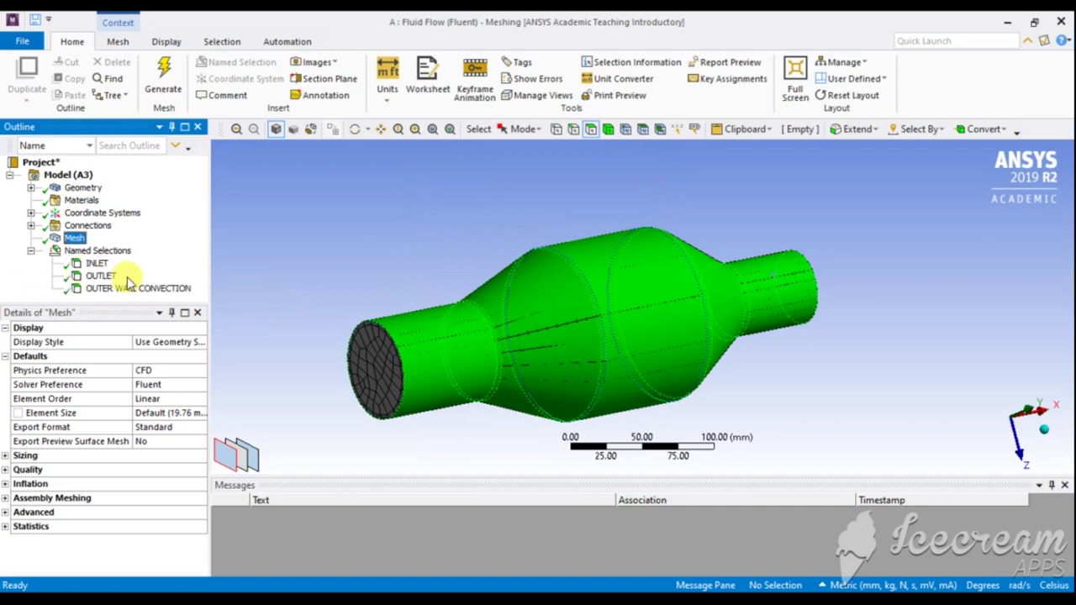
# Update the Mesh cell and bring up the Fluent Launcher from the Setup cell.
pyautogui.click(413, 288)
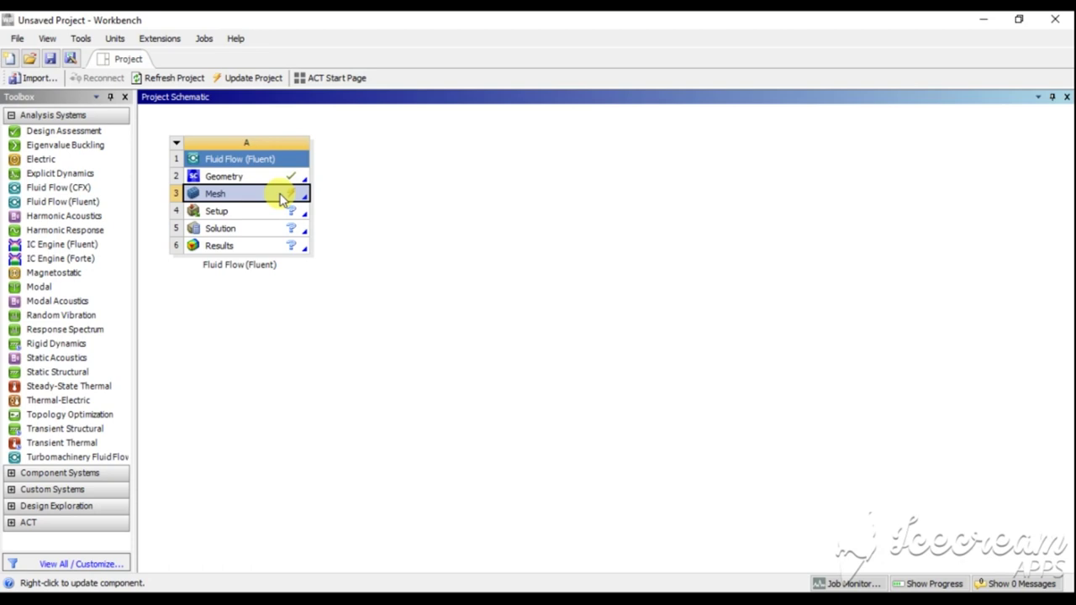
pyautogui.rightClick(282, 197)
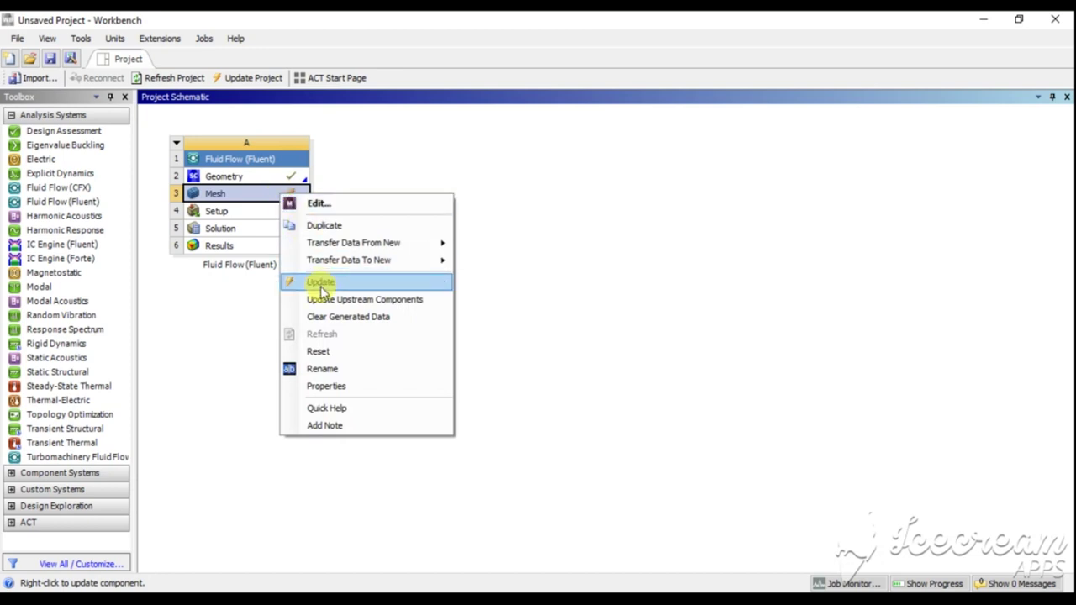
pyautogui.click(321, 284)
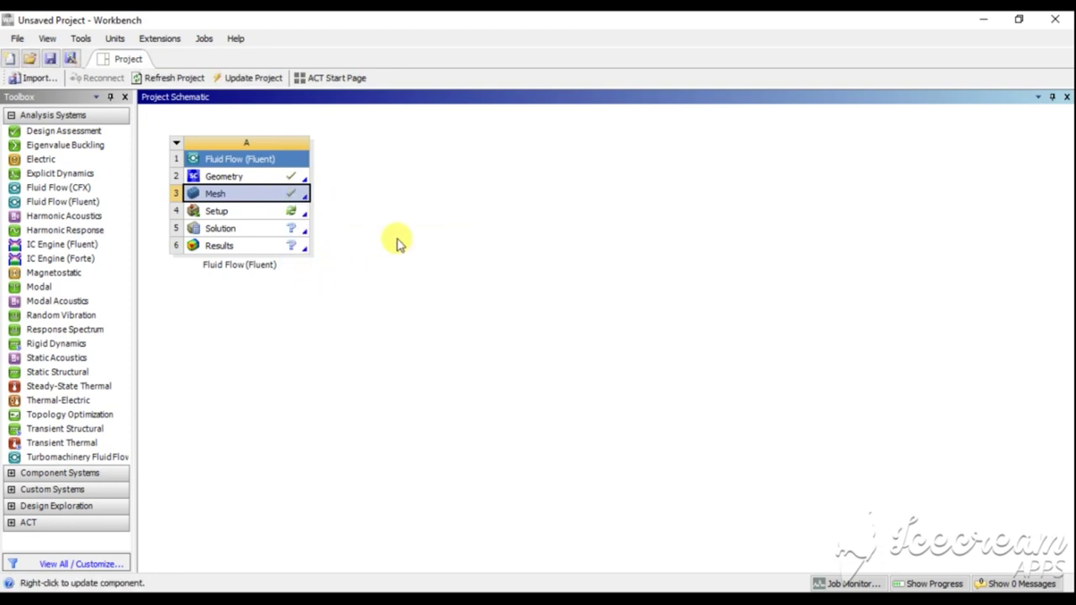
pyautogui.doubleClick(290, 209)
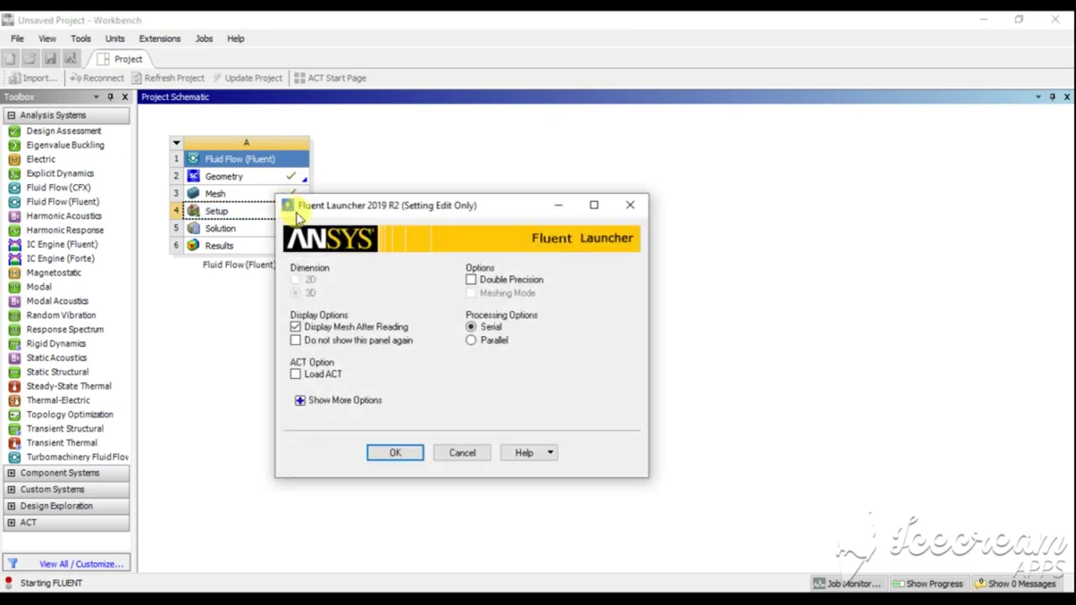
# Start Fluent with Double Precision enabled.
pyautogui.click(471, 279)
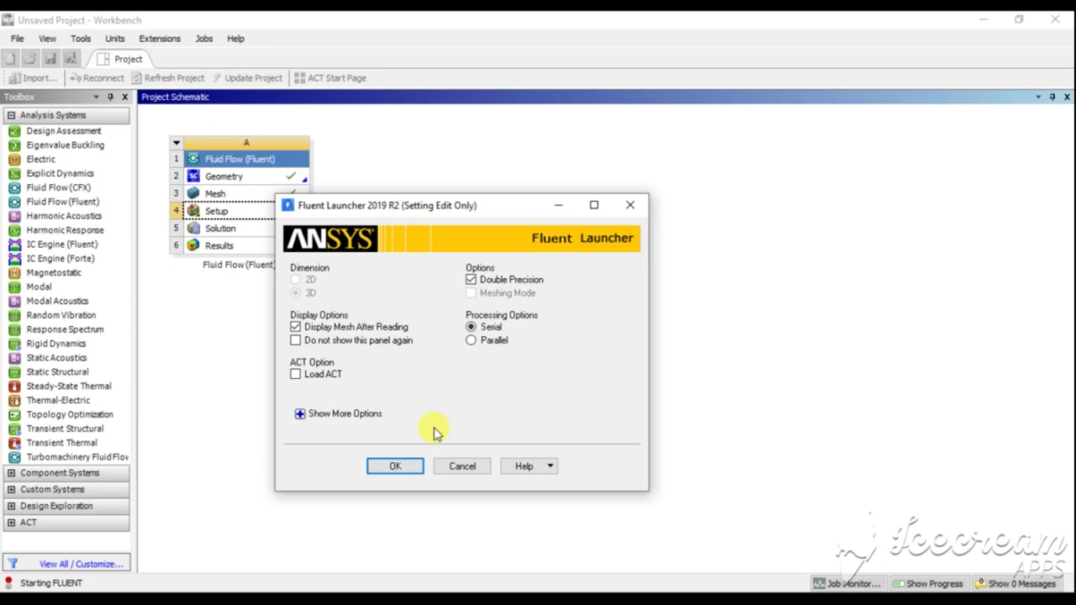
pyautogui.click(402, 465)
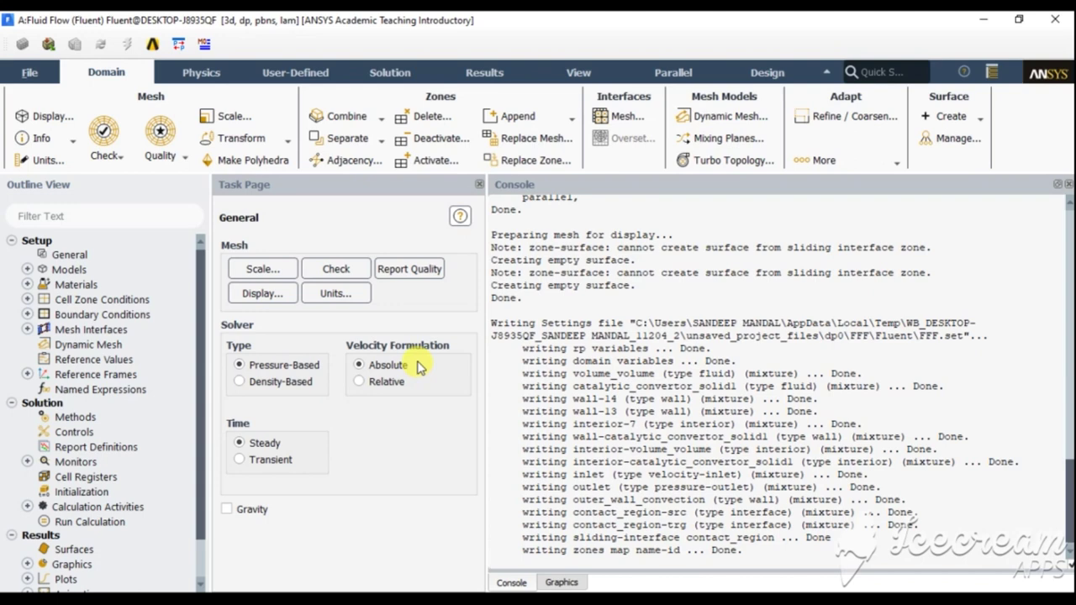
# Display the converter mesh in the Graphics view and switch the ribbon to Physics.
pyautogui.click(561, 582)
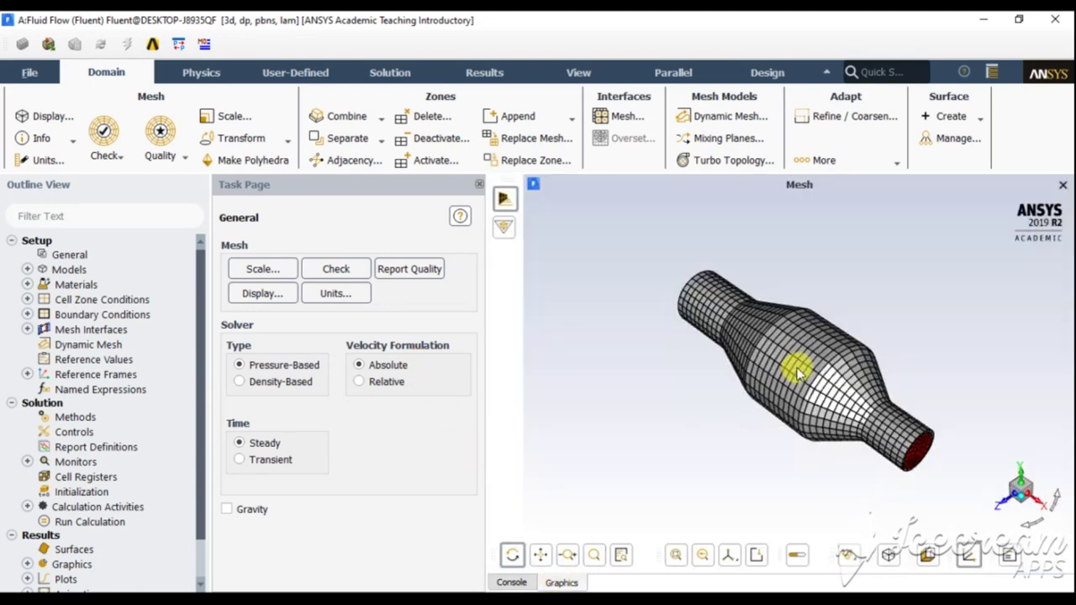
pyautogui.moveTo(740, 410); pyautogui.dragTo(869, 384)
pyautogui.moveTo(690, 412); pyautogui.dragTo(888, 426)
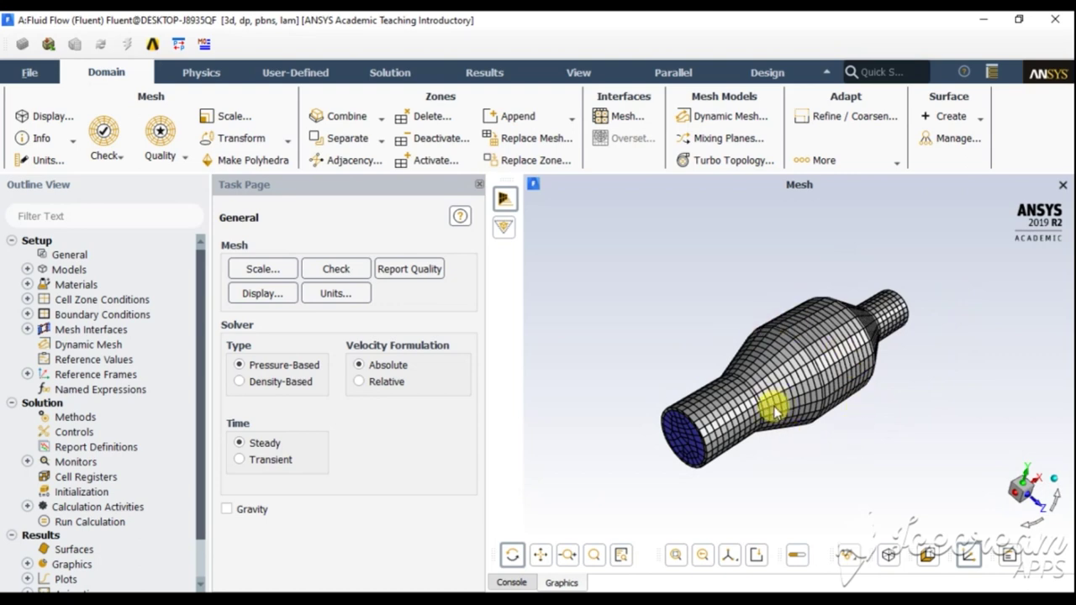
pyautogui.click(511, 582)
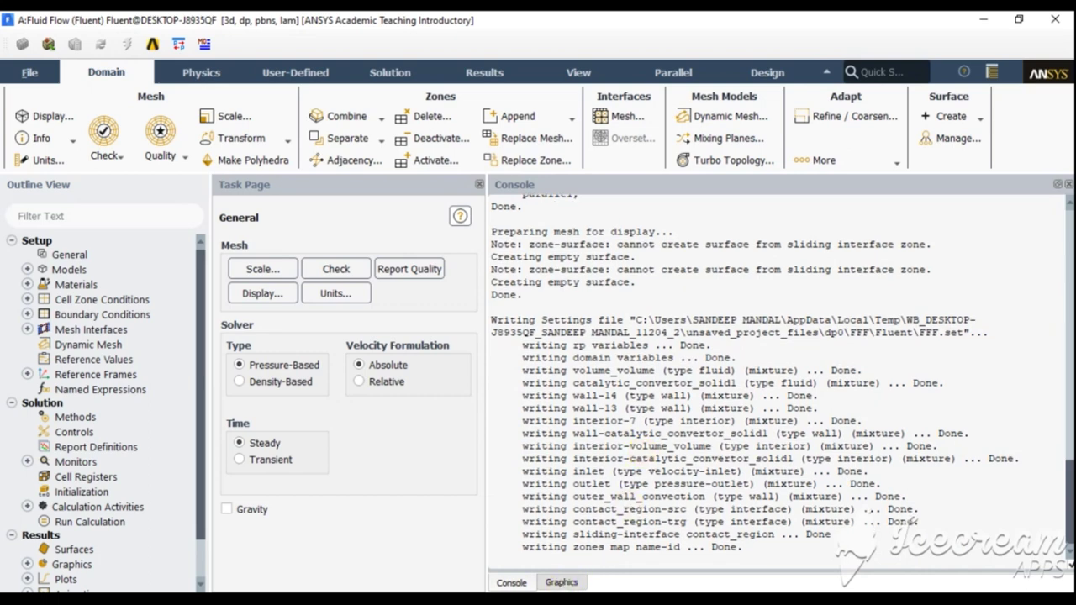
pyautogui.click(561, 581)
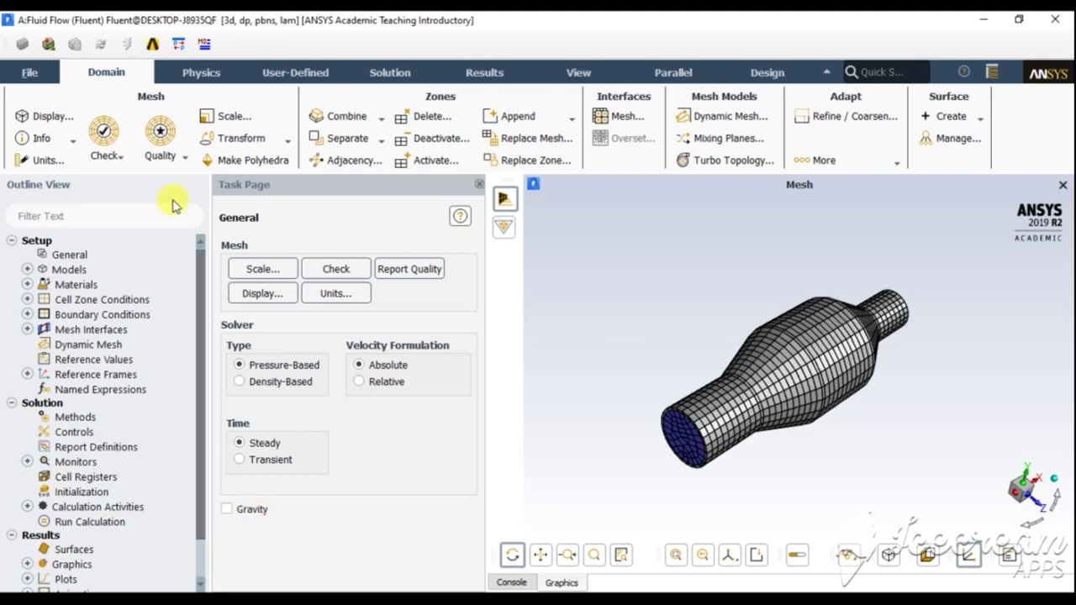
pyautogui.click(202, 72)
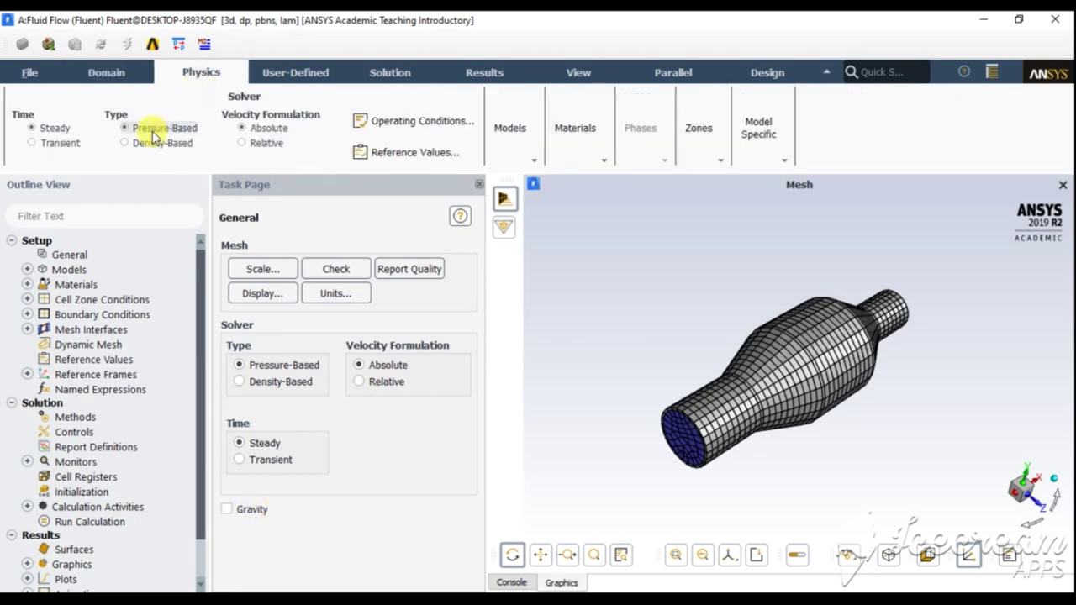
# Enable the energy equation and set the viscous model to standard k-epsilon with standard wall functions.
pyautogui.click(509, 139)
pyautogui.click(519, 201)
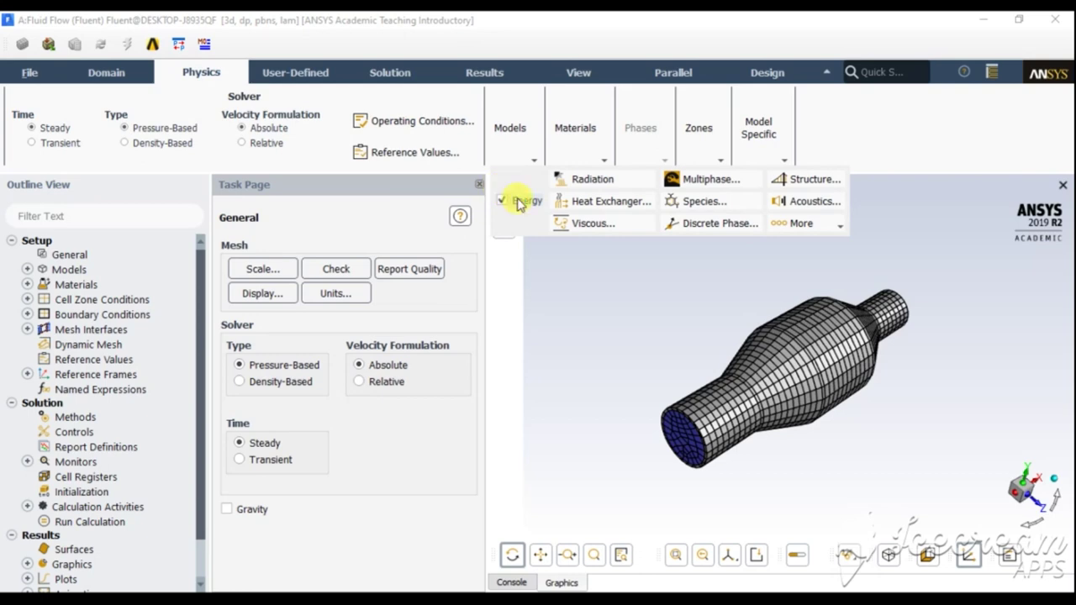
pyautogui.click(602, 225)
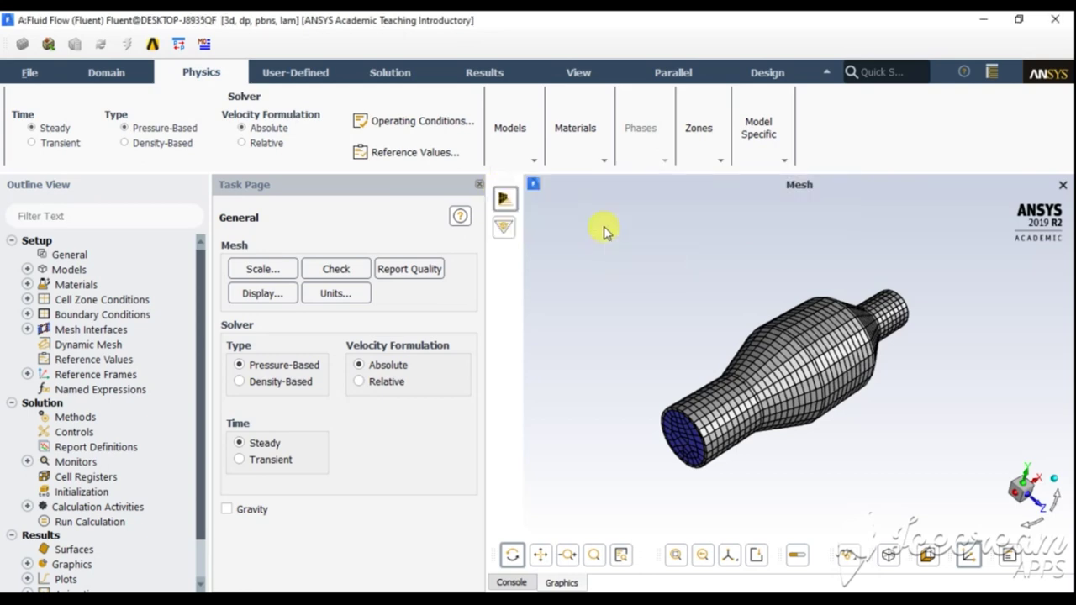
pyautogui.moveTo(340, 339); pyautogui.dragTo(344, 67)
pyautogui.click(289, 264)
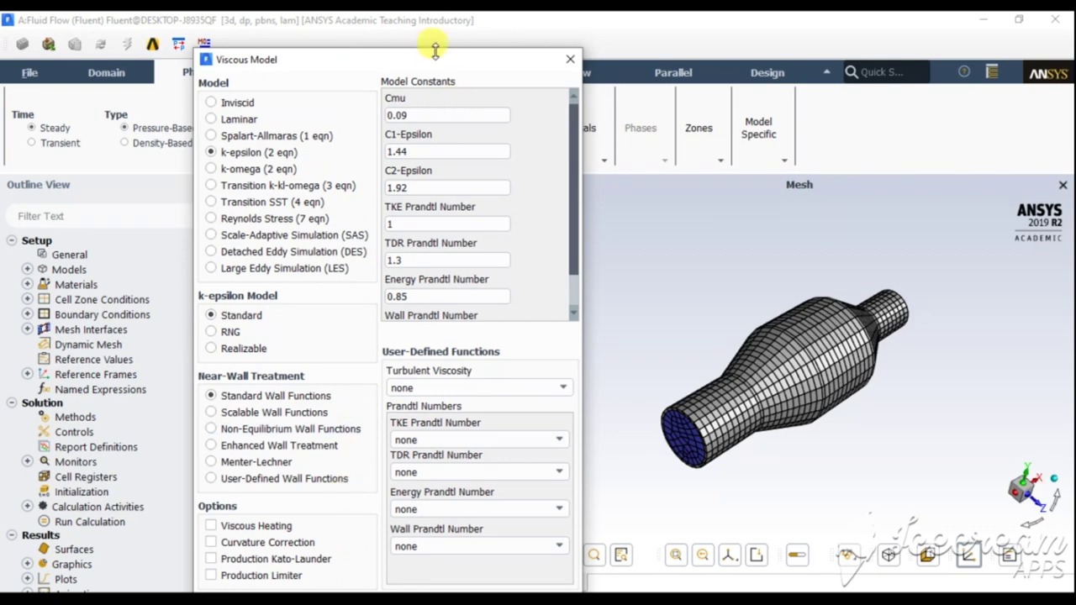
pyautogui.moveTo(411, 64); pyautogui.dragTo(447, 29)
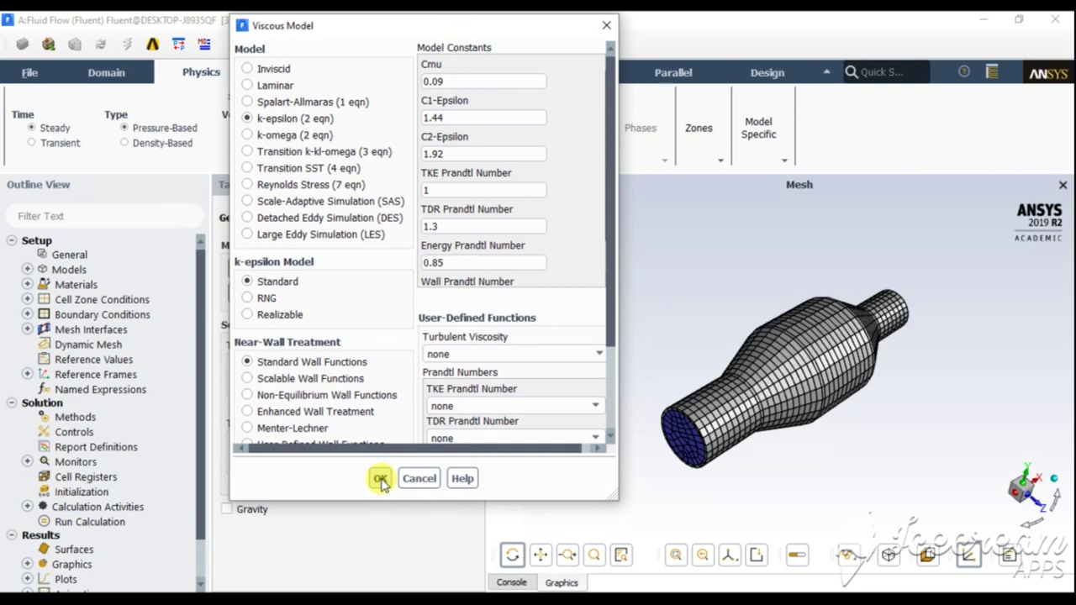
pyautogui.click(439, 227)
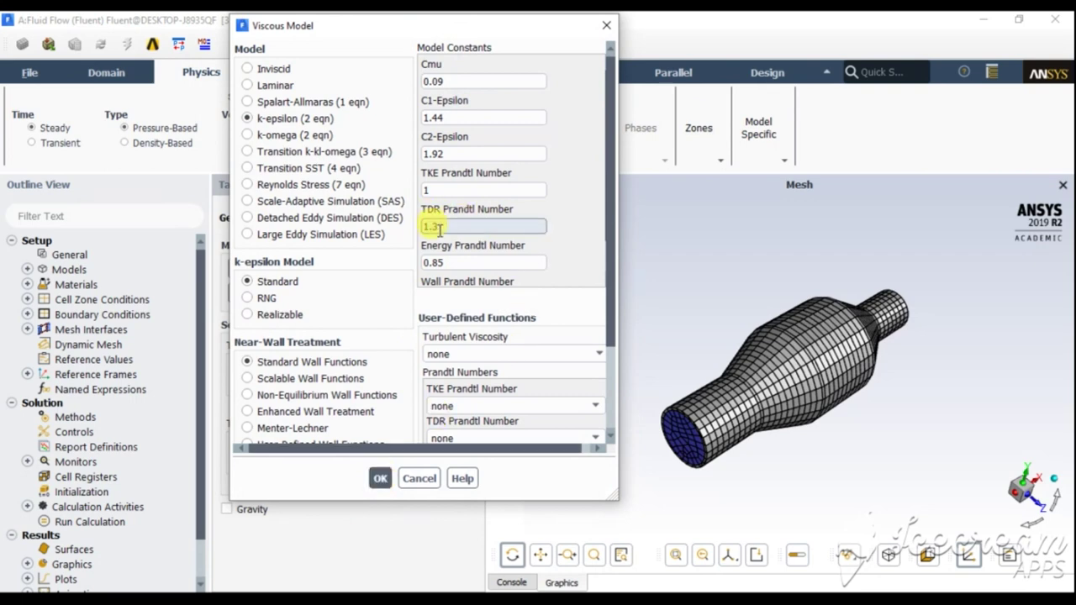
pyautogui.click(415, 288)
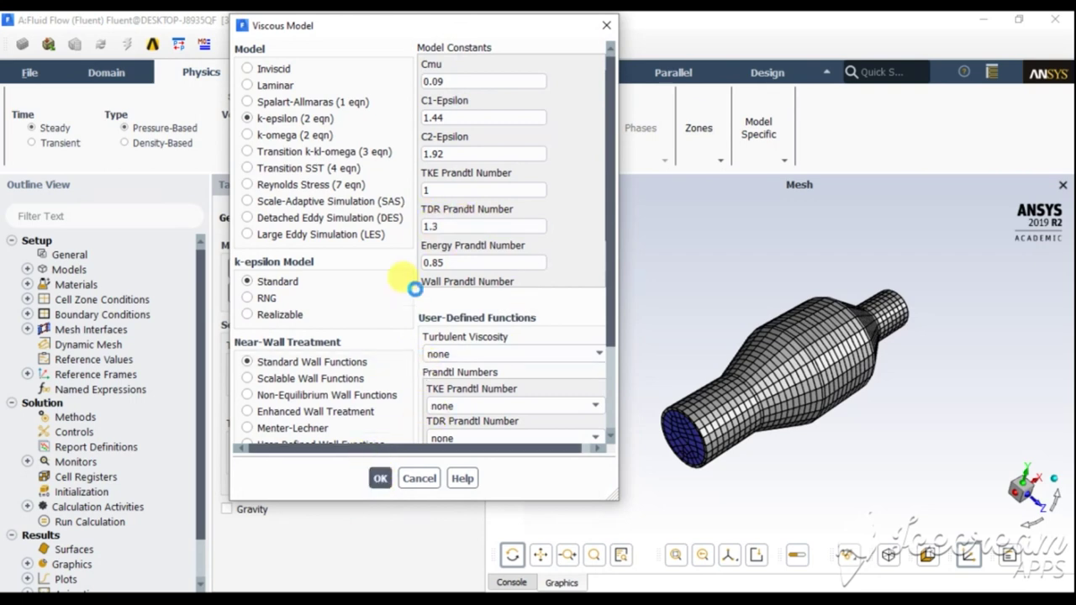
pyautogui.press('Return')
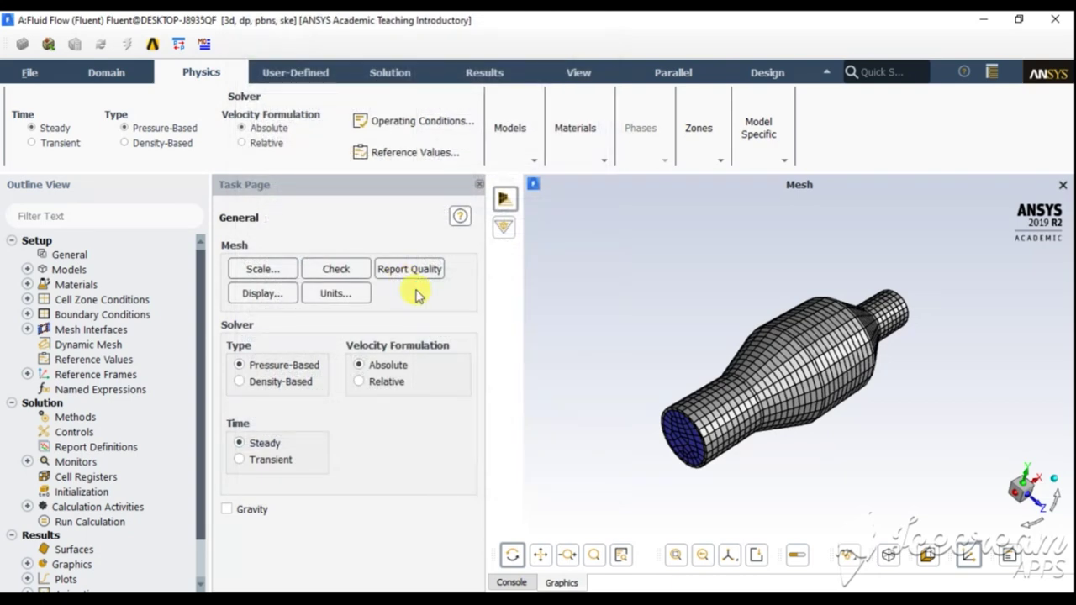
pyautogui.click(577, 158)
pyautogui.click(593, 196)
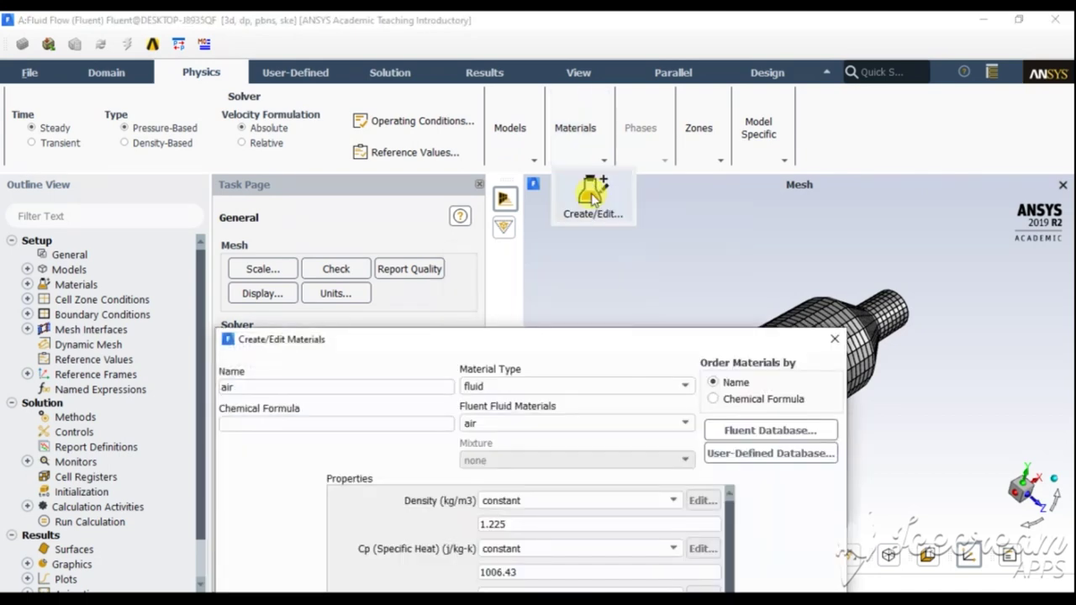
pyautogui.moveTo(532, 345); pyautogui.dragTo(465, 154)
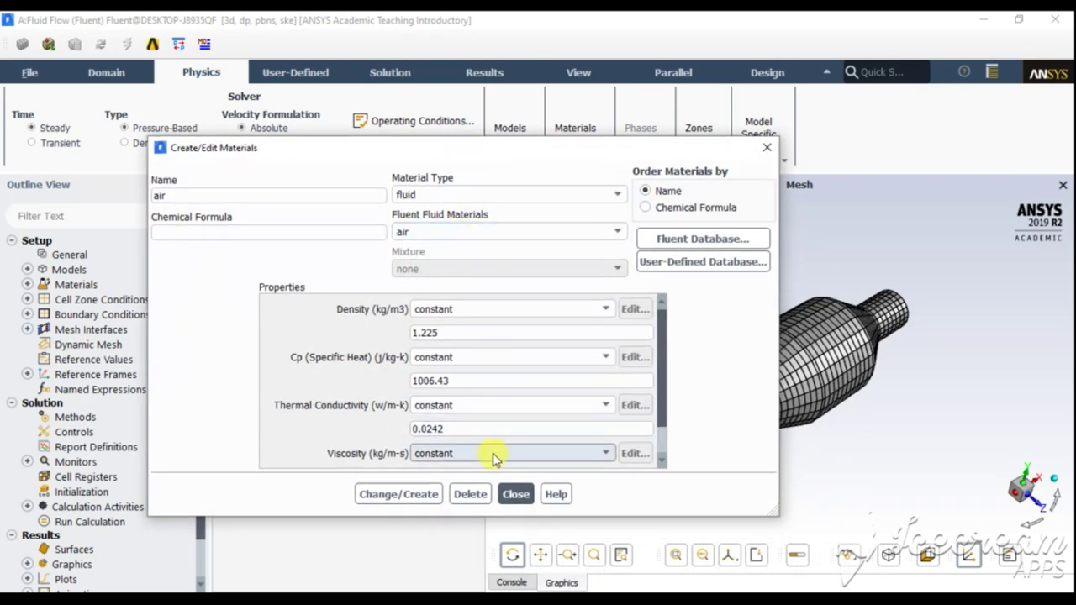
pyautogui.click(514, 496)
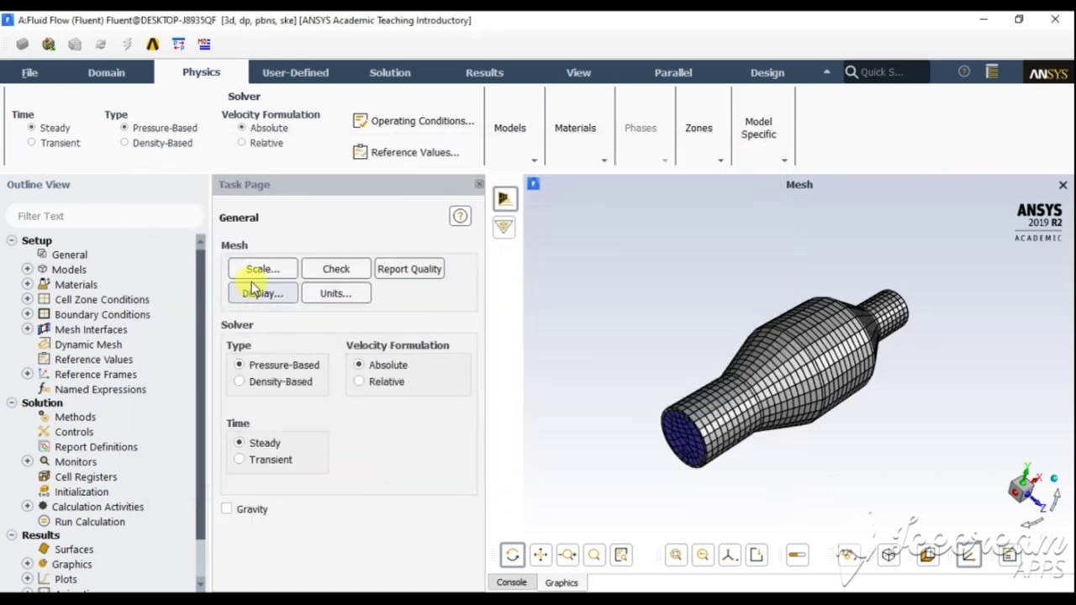
# Set the inlet zone's velocity magnitude to 6 m/s and thermal temperature to 700 K.
pyautogui.click(27, 314)
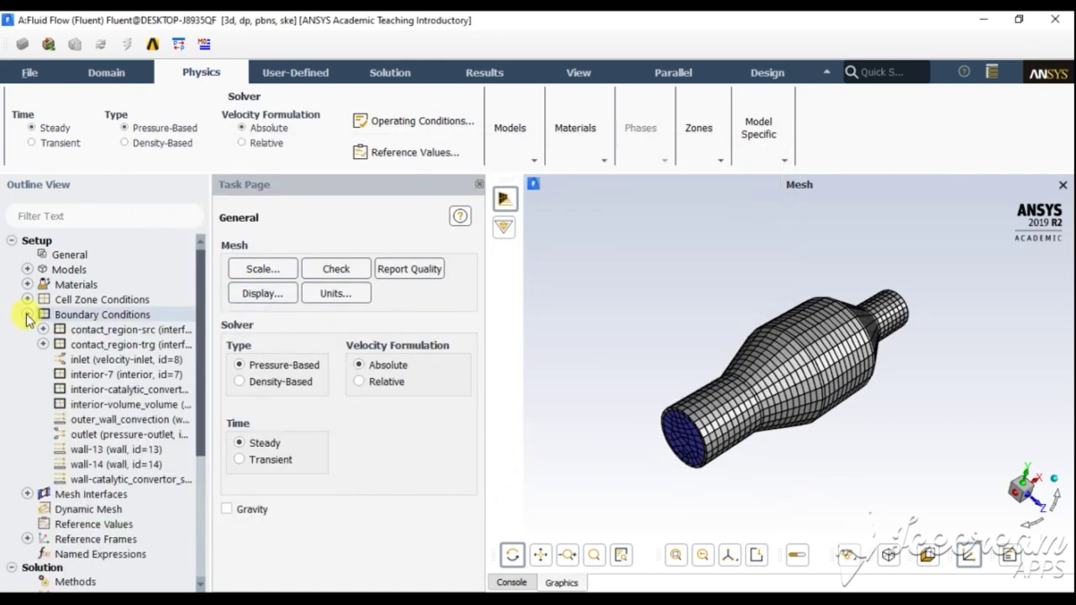
pyautogui.doubleClick(102, 316)
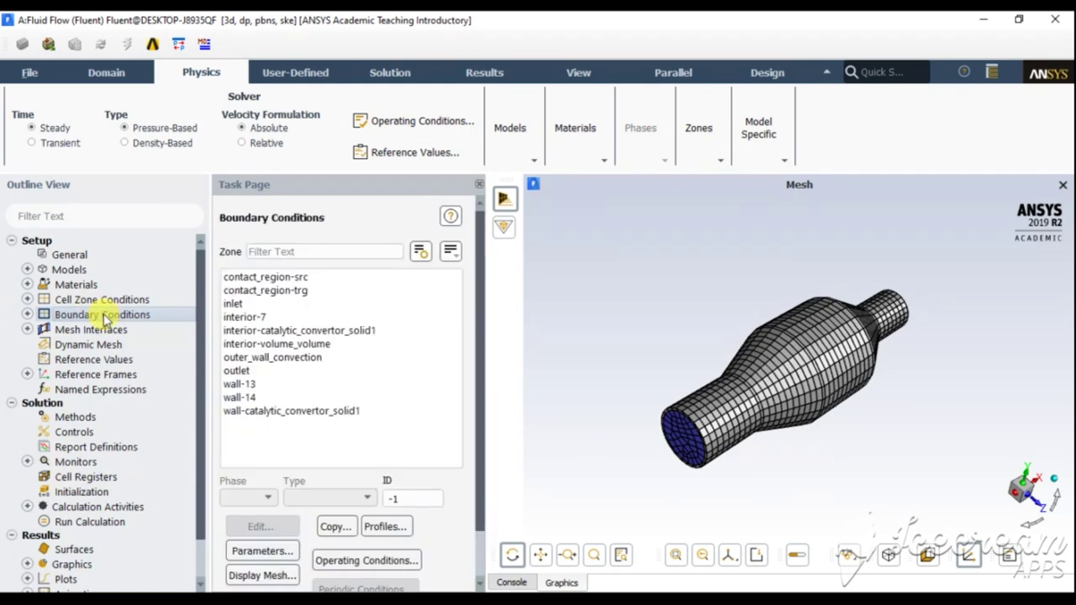
pyautogui.click(269, 308)
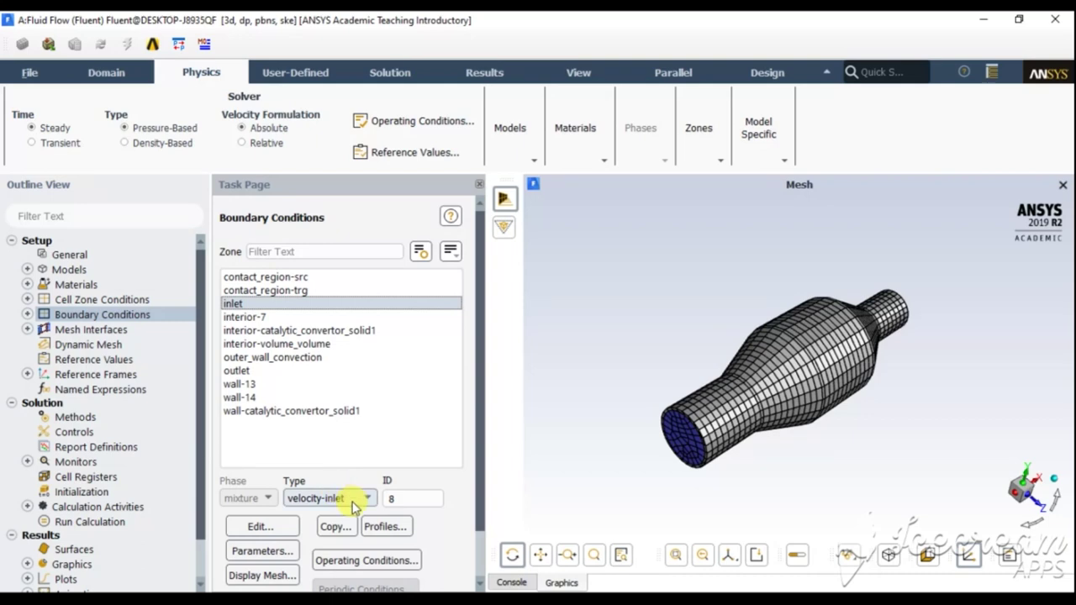
pyautogui.click(285, 527)
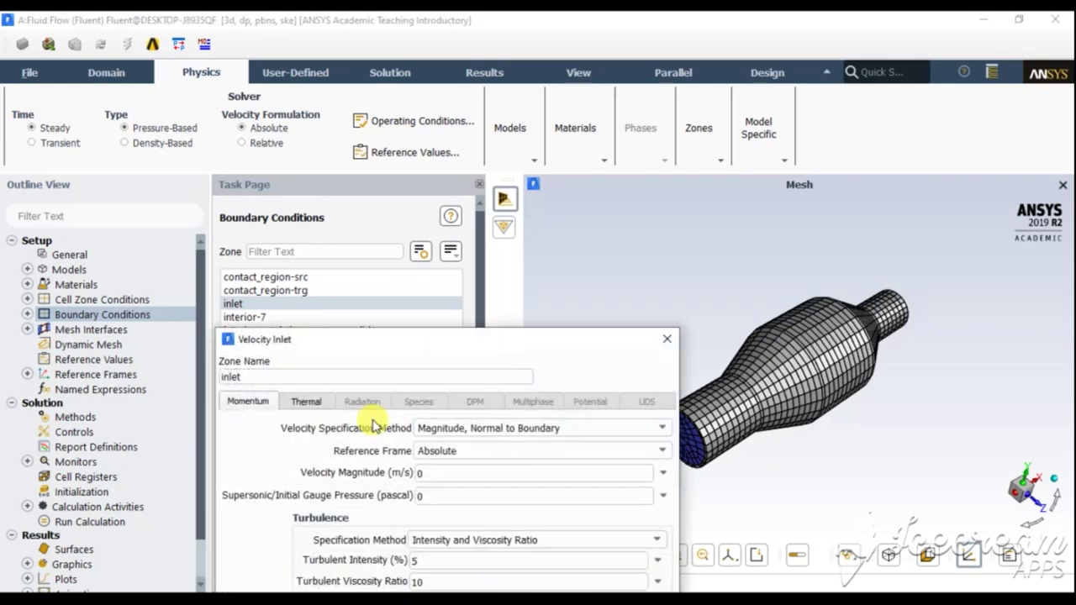
pyautogui.moveTo(363, 344); pyautogui.dragTo(354, 197)
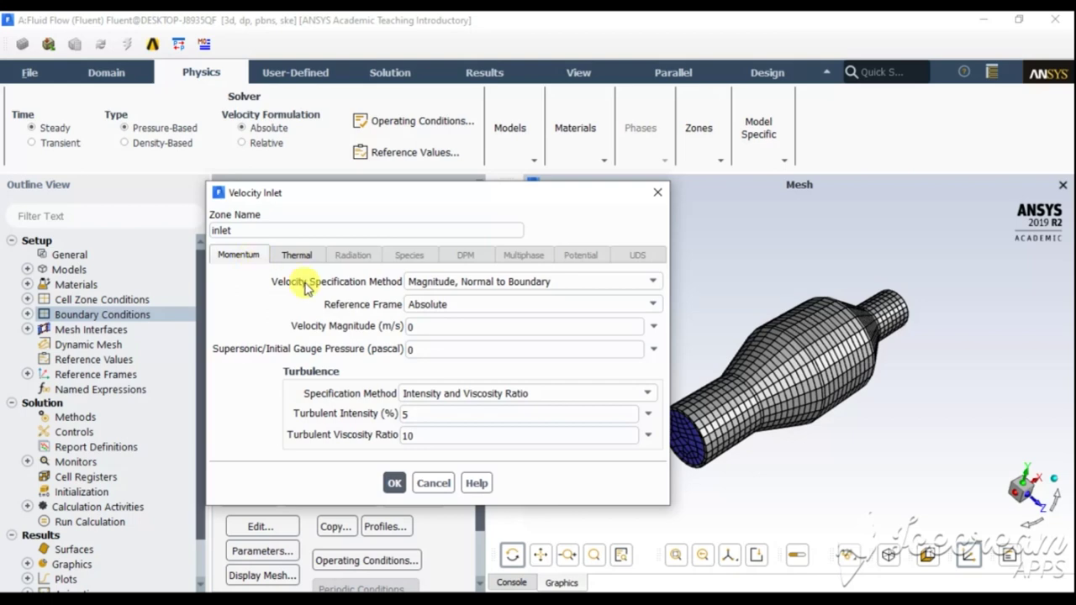
pyautogui.doubleClick(424, 326)
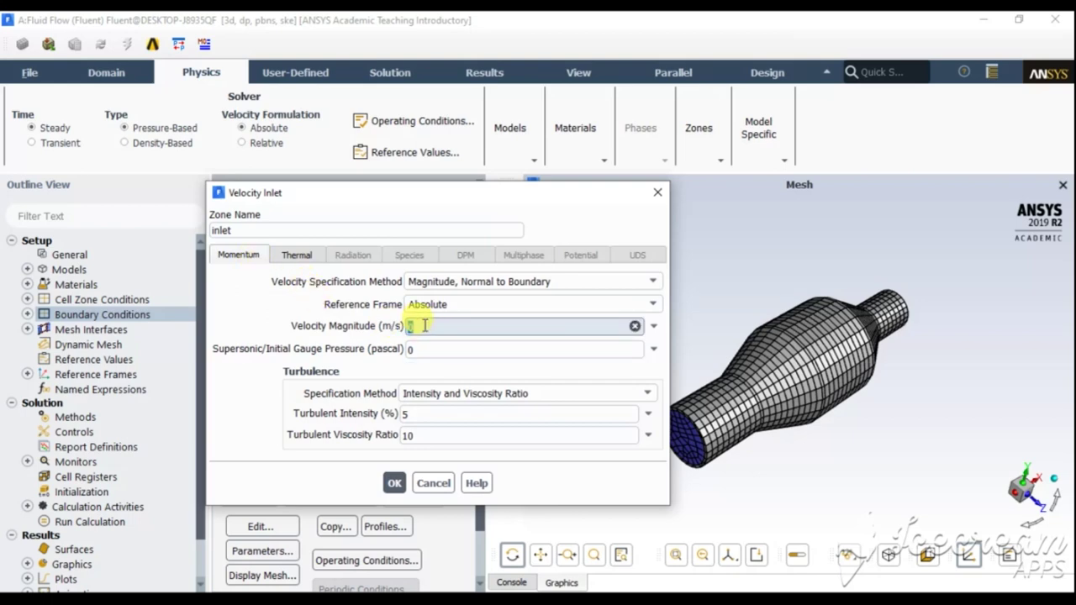
pyautogui.write('6')
pyautogui.click(299, 254)
pyautogui.doubleClick(294, 281)
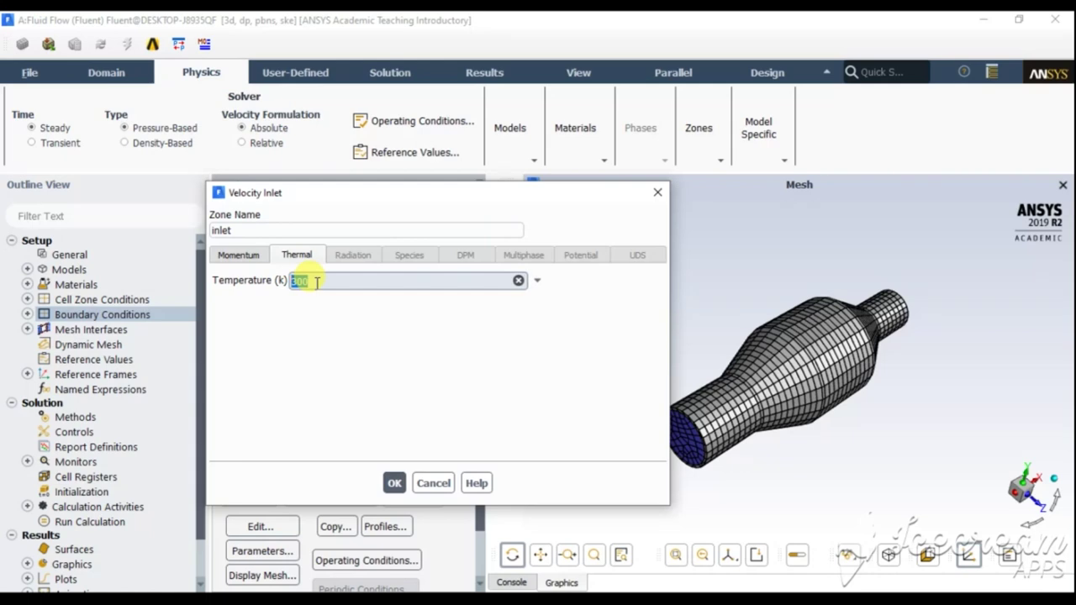
pyautogui.press('BackSpace')
pyautogui.write('700')
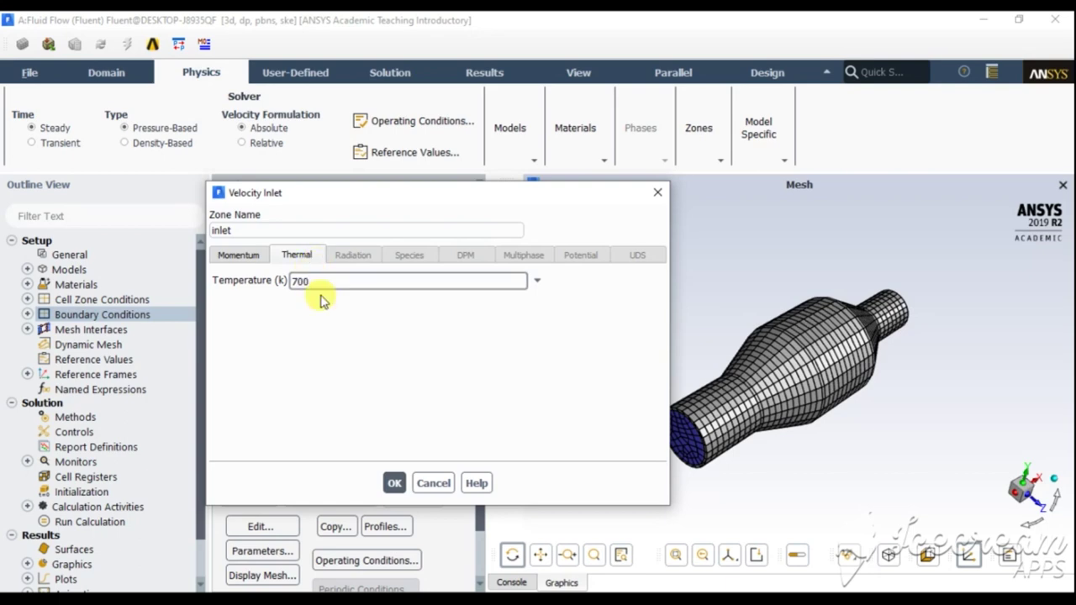
pyautogui.press('Return')
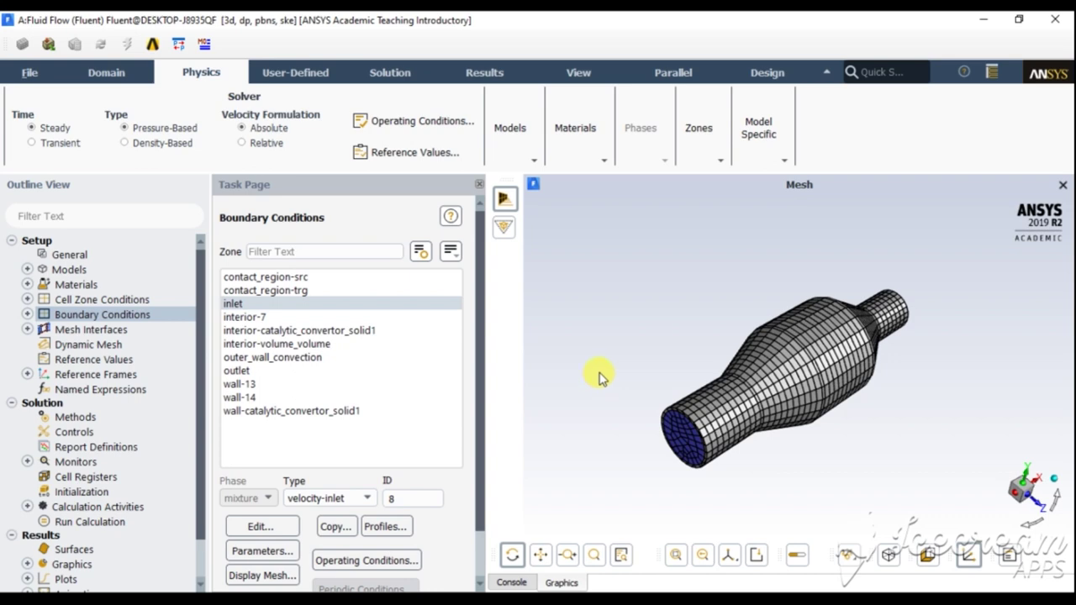
# Open the outer_wall_convection wall settings, keeping aluminum as the wall material.
pyautogui.scroll(-1, 401, 379)
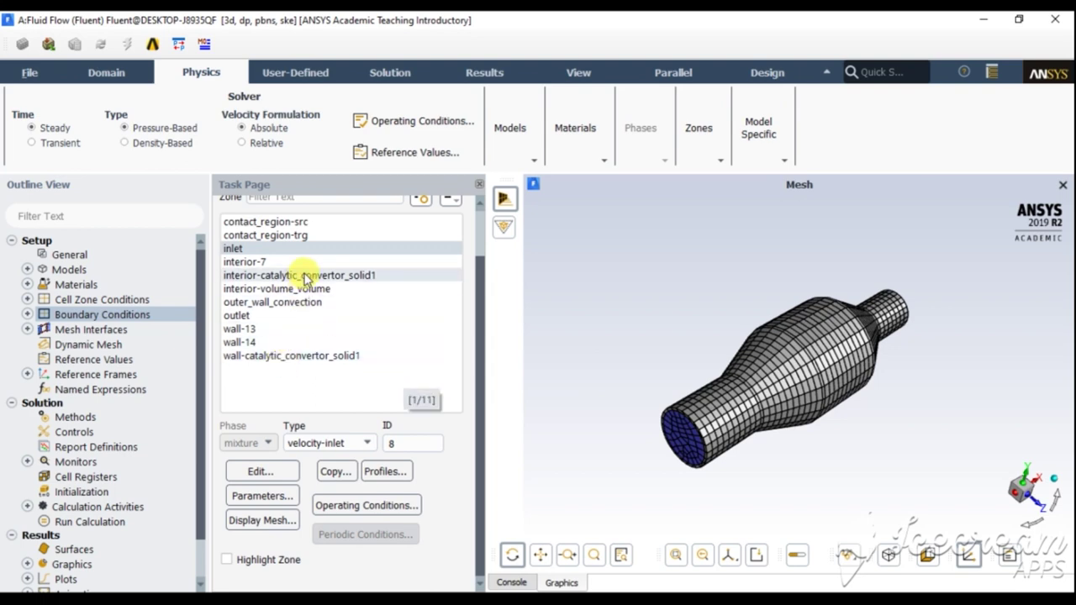
pyautogui.scroll(1, 312, 336)
pyautogui.click(290, 350)
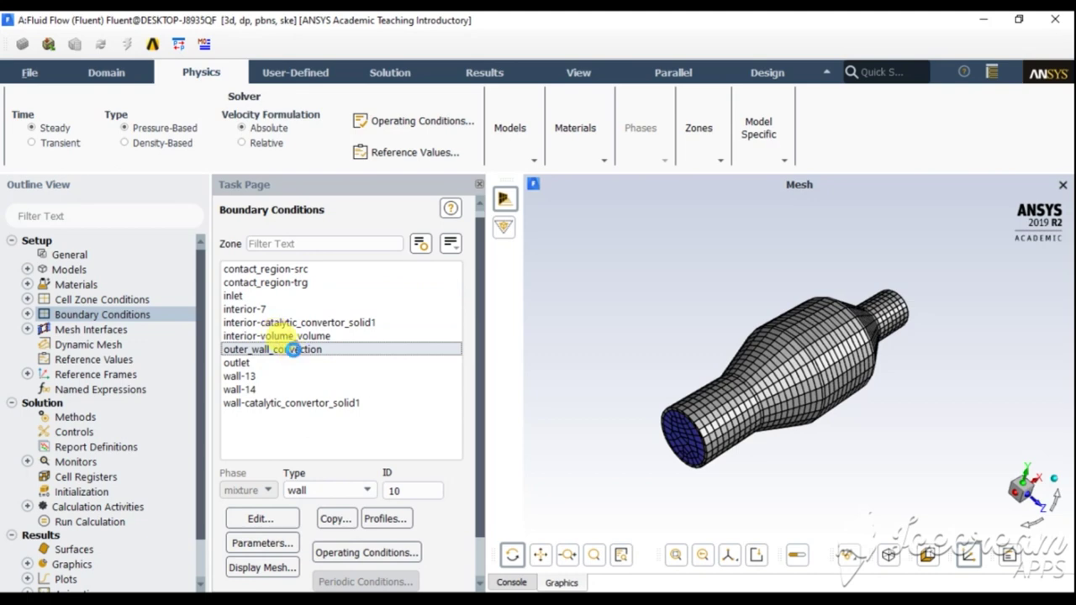
pyautogui.doubleClick(293, 350)
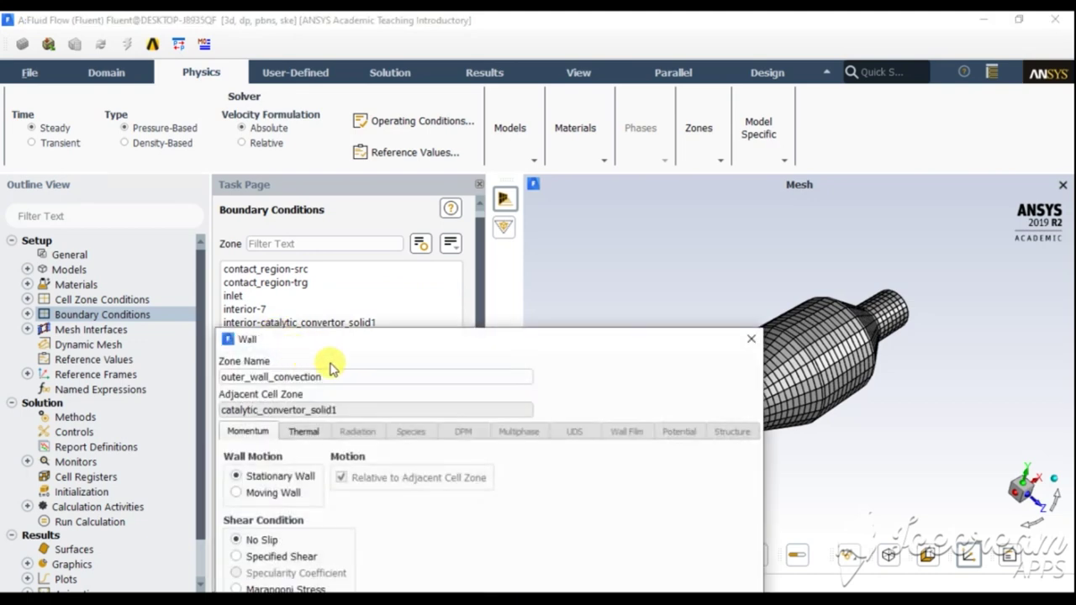
pyautogui.moveTo(347, 344); pyautogui.dragTo(217, 132)
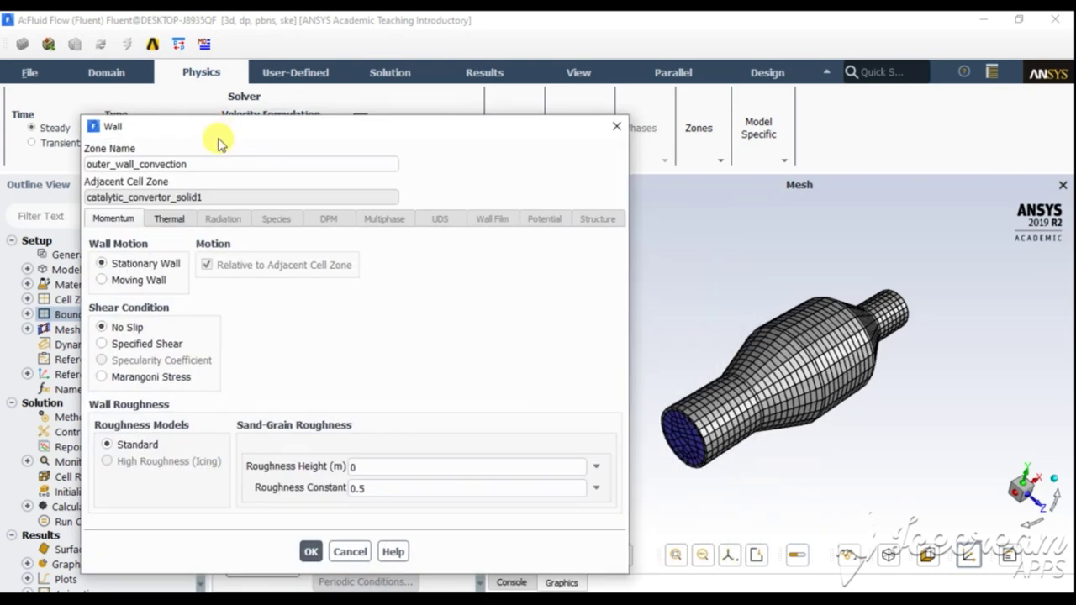
pyautogui.click(171, 221)
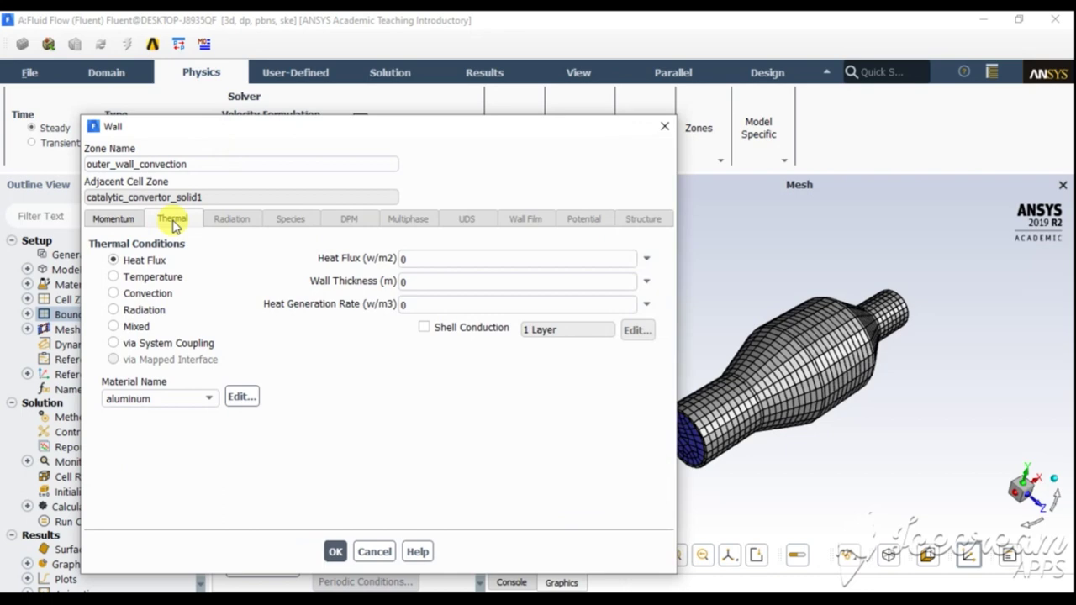
pyautogui.click(110, 222)
pyautogui.click(170, 223)
pyautogui.click(195, 399)
pyautogui.click(202, 405)
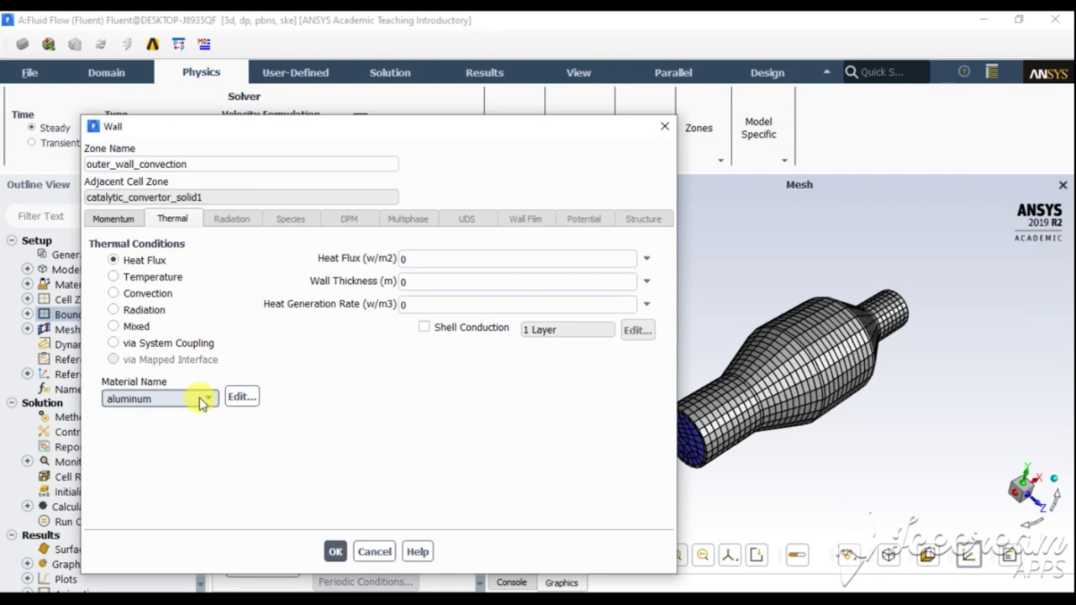
# Set the outer wall's thermal condition to Convection with heat transfer coefficient 20.
pyautogui.click(141, 293)
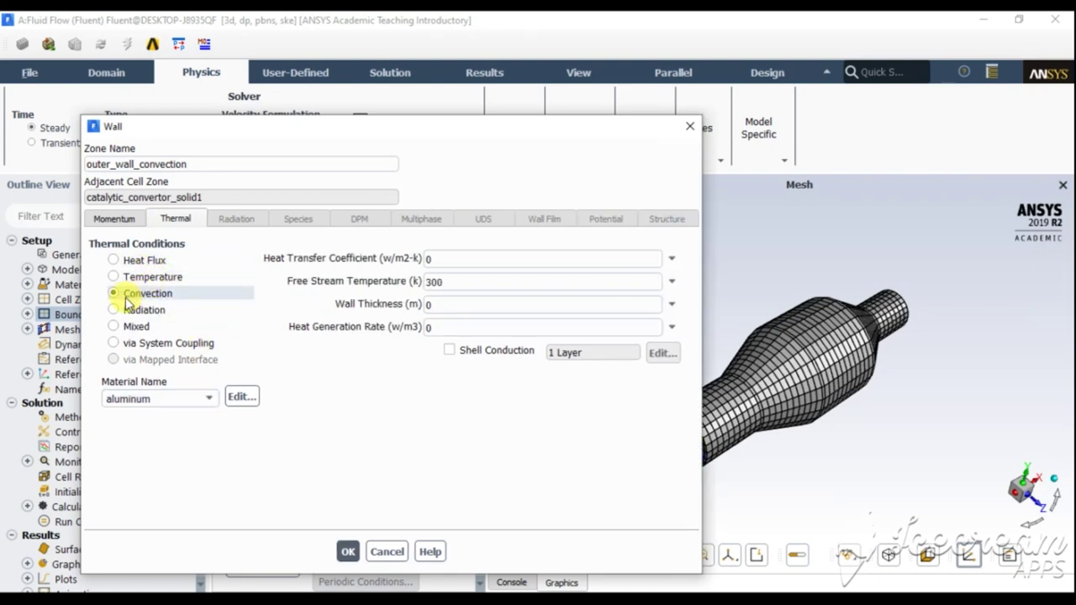
pyautogui.click(463, 262)
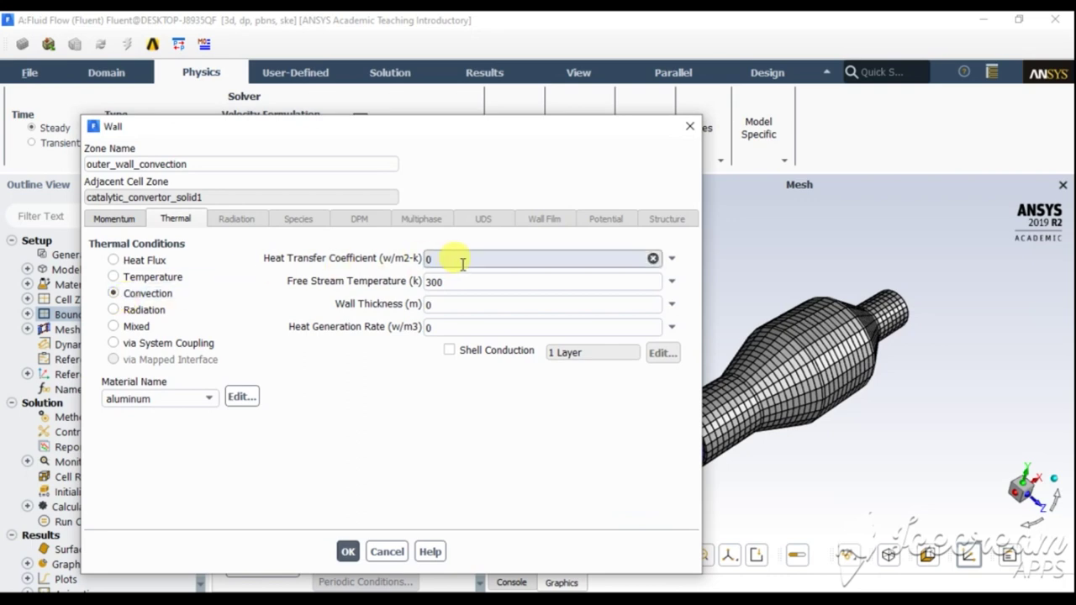
pyautogui.doubleClick(439, 259)
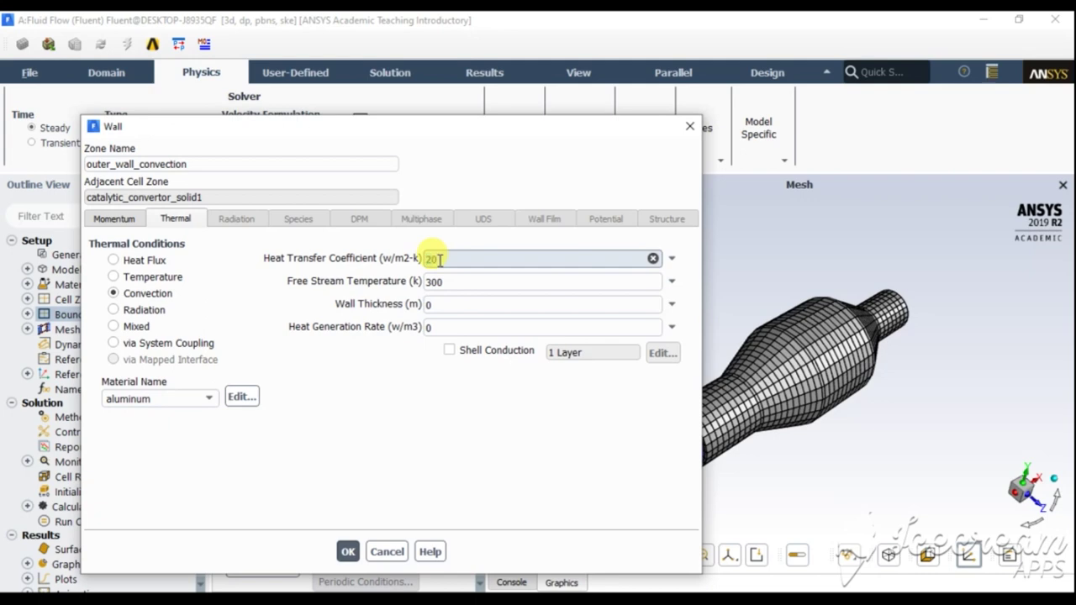
pyautogui.write('20')
pyautogui.click(348, 552)
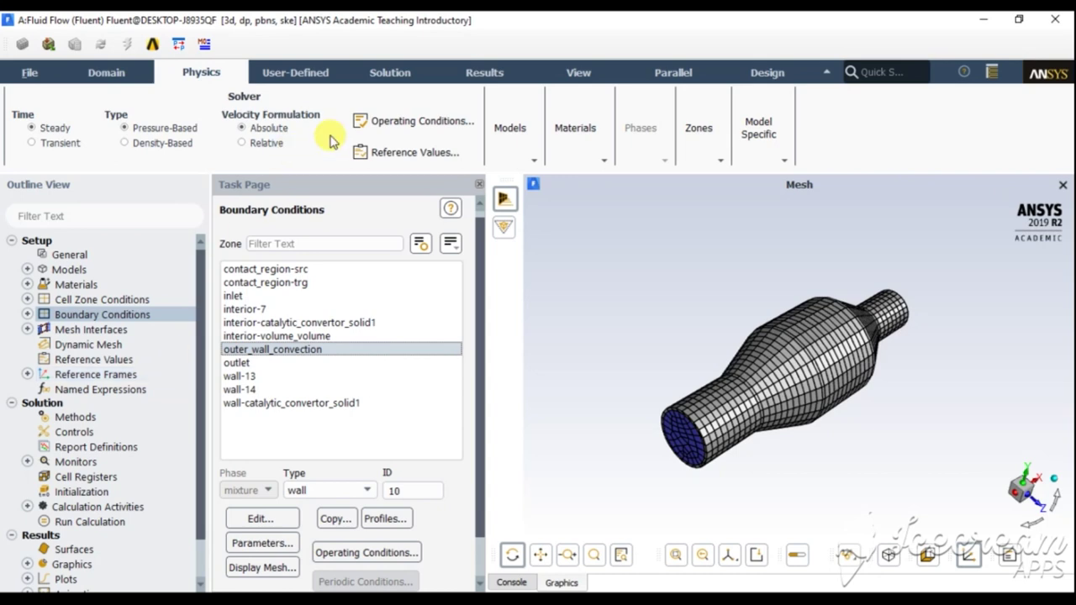
# Hybrid-initialize the flow field and review the initialization messages in the console.
pyautogui.click(389, 73)
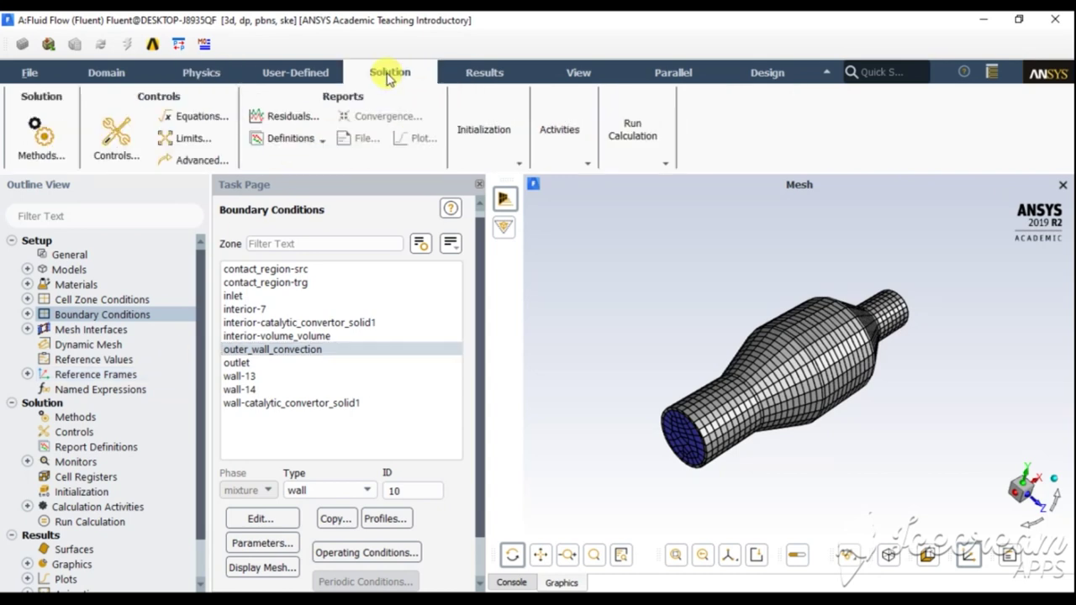
pyautogui.click(447, 72)
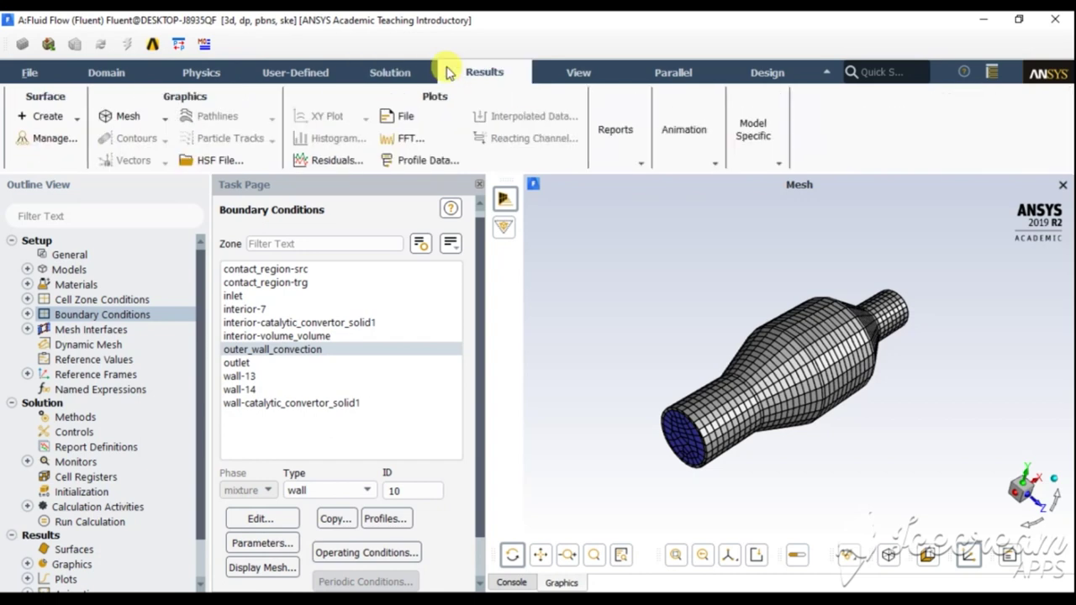
pyautogui.click(372, 76)
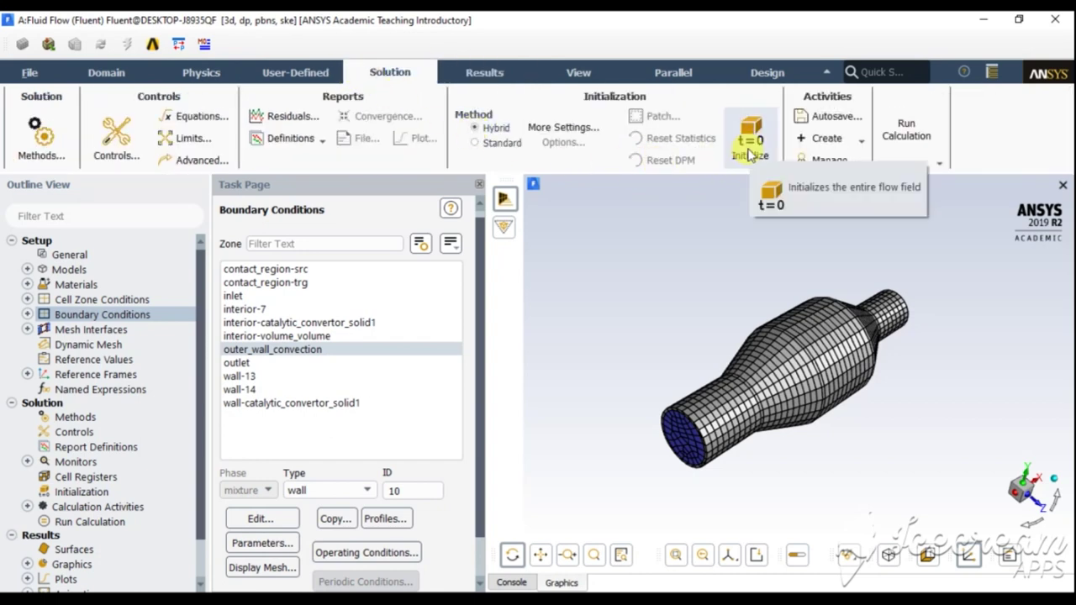
pyautogui.click(748, 150)
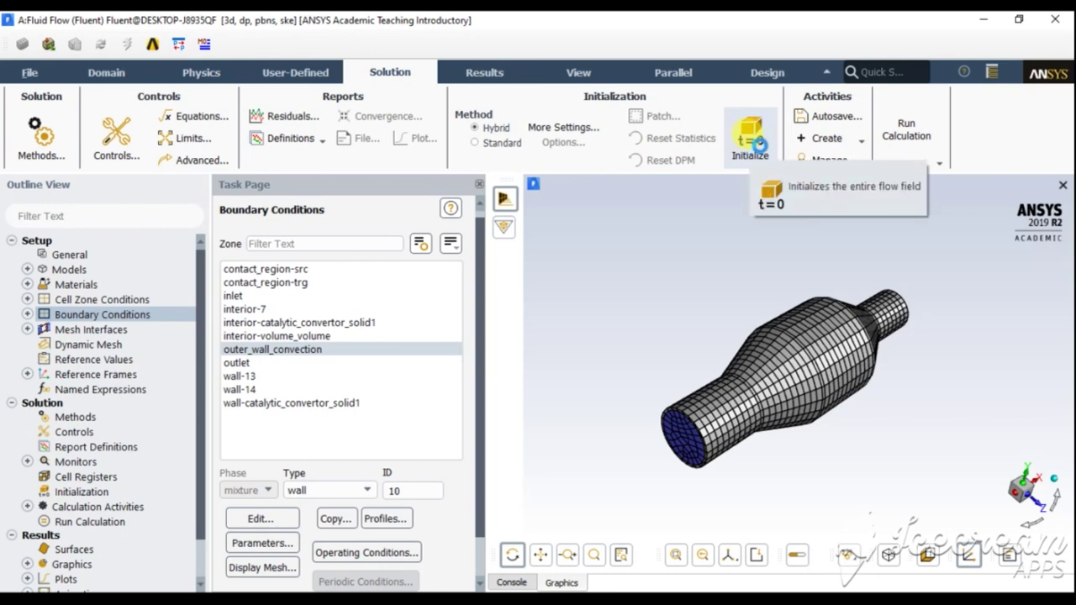
pyautogui.click(512, 583)
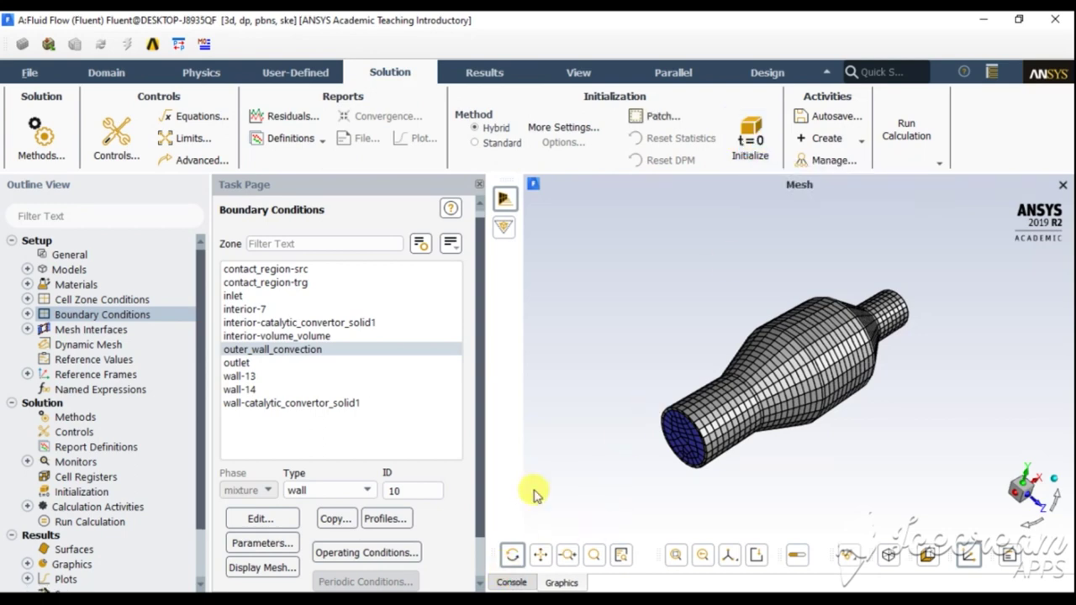
pyautogui.click(512, 582)
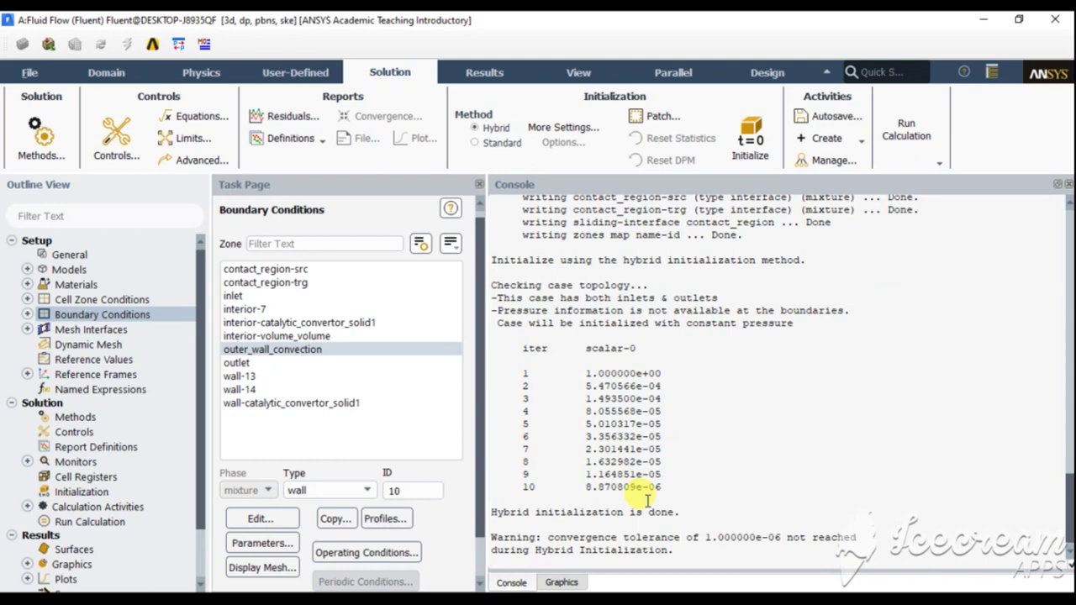
pyautogui.click(562, 582)
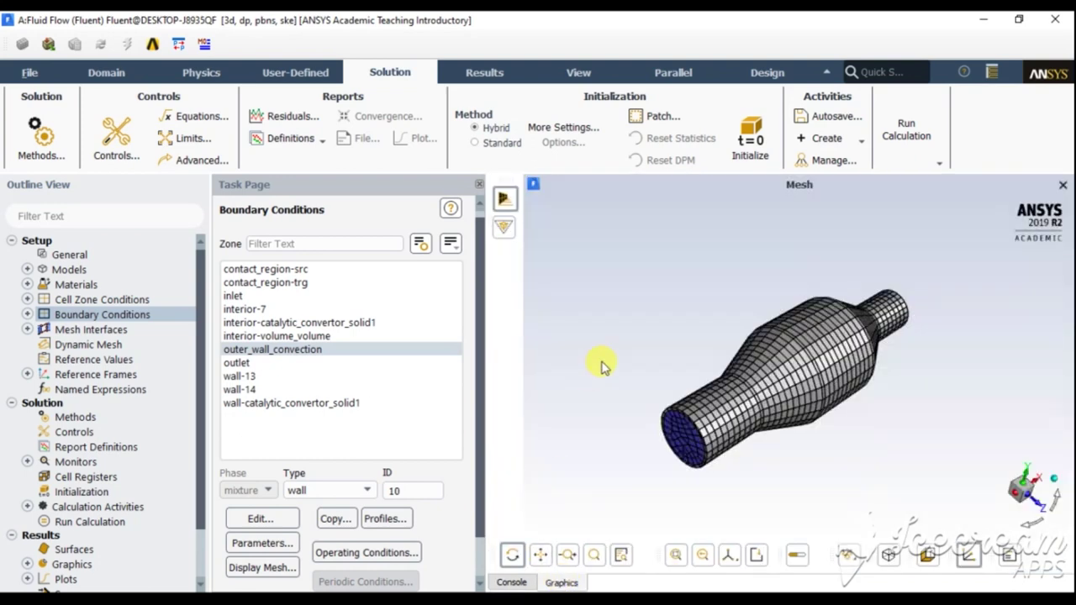
# Create a mass flow rate flux report on the outlet with report file and report plot enabled.
pyautogui.click(288, 139)
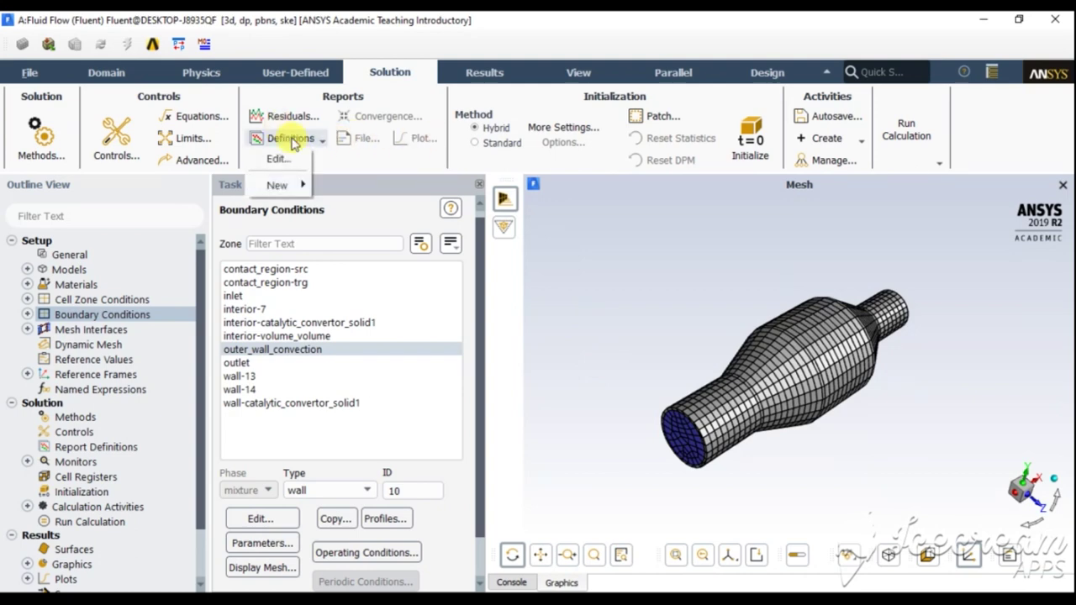
pyautogui.moveTo(298, 188)
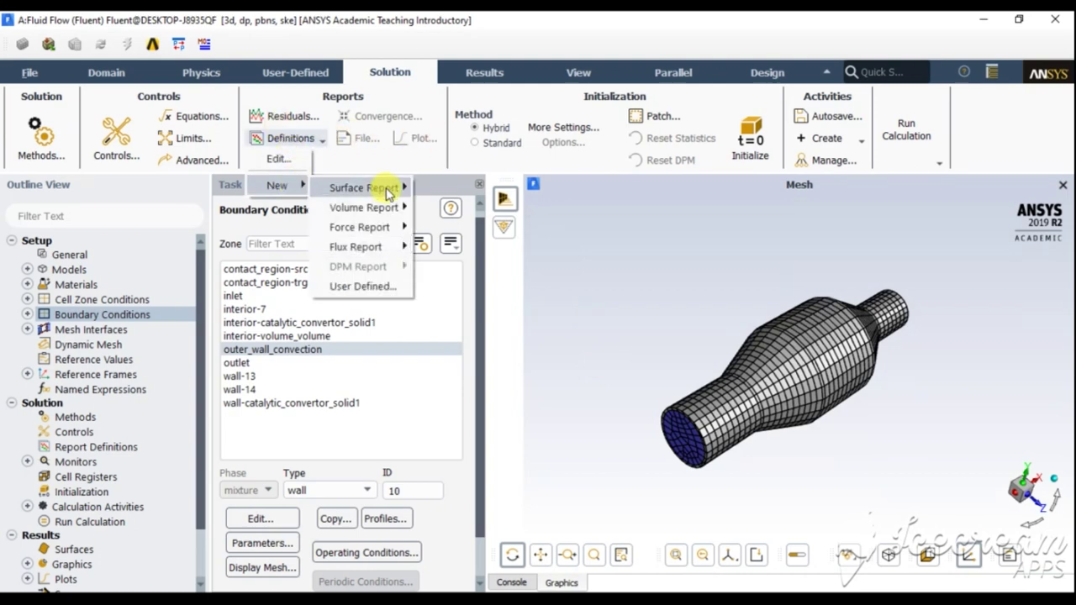
pyautogui.moveTo(392, 247)
pyautogui.click(471, 249)
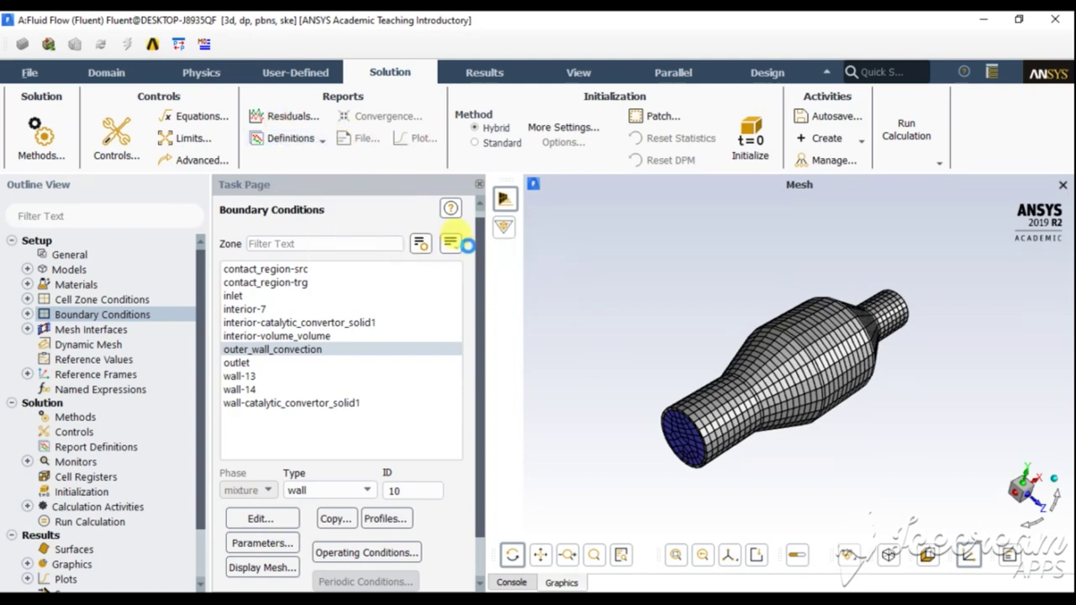
pyautogui.moveTo(446, 349); pyautogui.dragTo(395, 101)
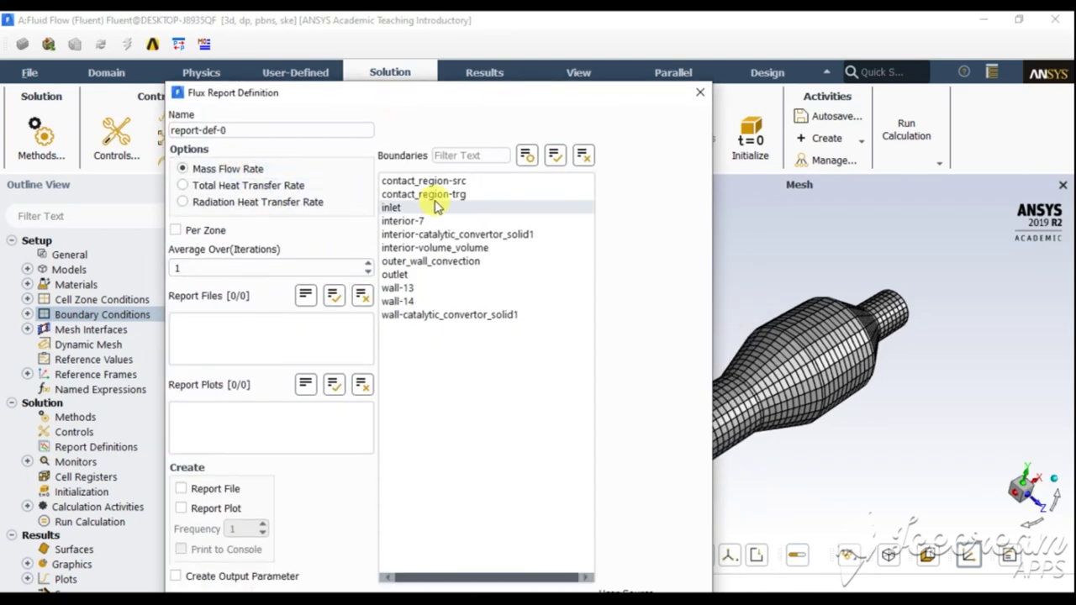
pyautogui.click(431, 275)
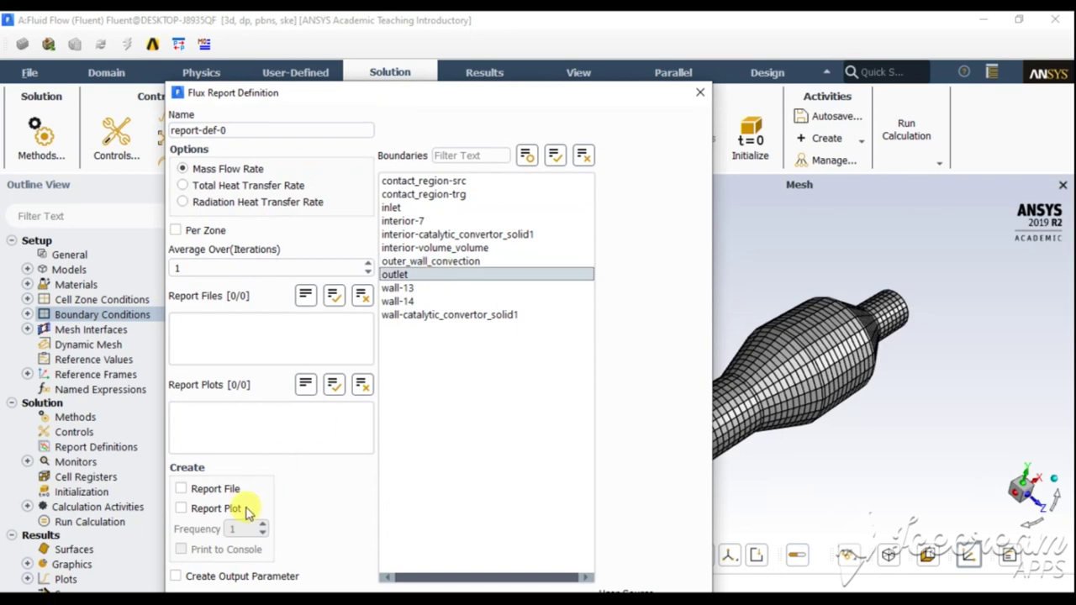
pyautogui.click(206, 492)
pyautogui.click(202, 508)
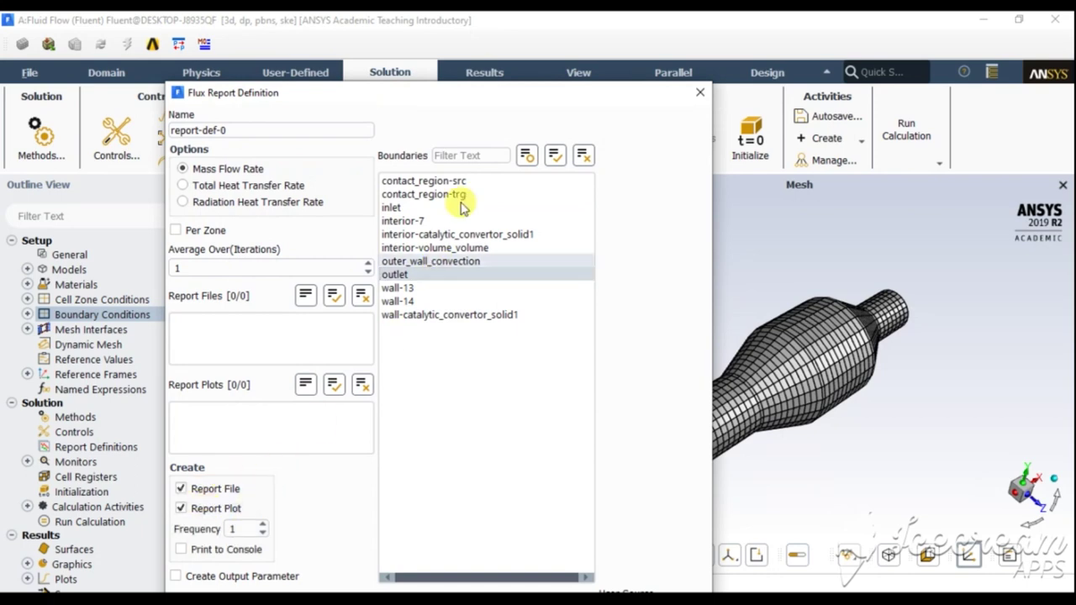
pyautogui.moveTo(456, 95)
pyautogui.mouseDown()
pyautogui.moveTo(445, 211)
pyautogui.moveTo(459, 84)
pyautogui.mouseUp()
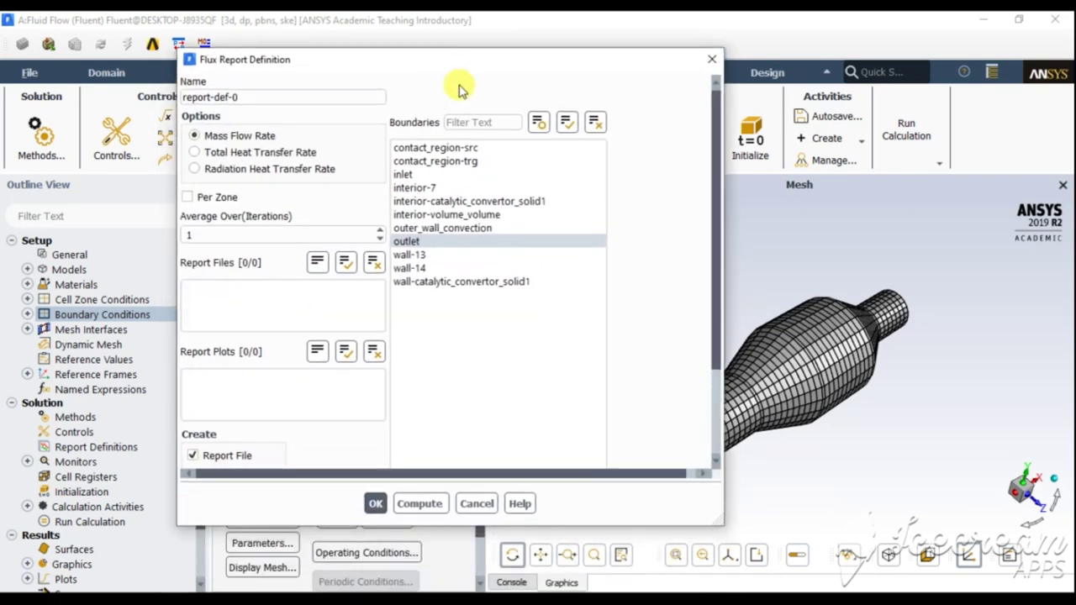
pyautogui.click(376, 503)
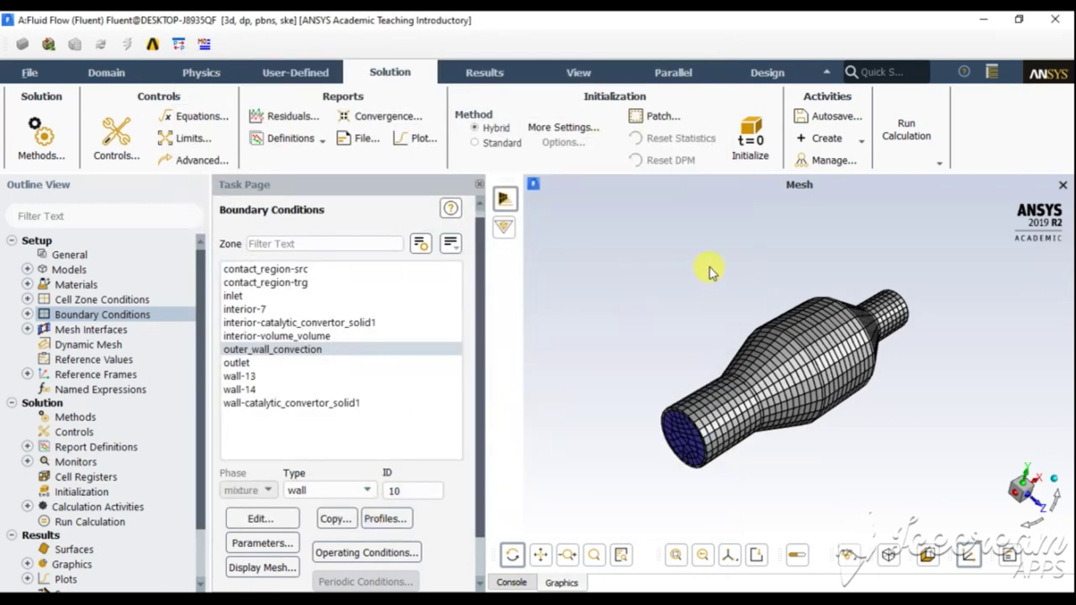
# Start a new plane surface defined by the Point and Normal method.
pyautogui.click(495, 71)
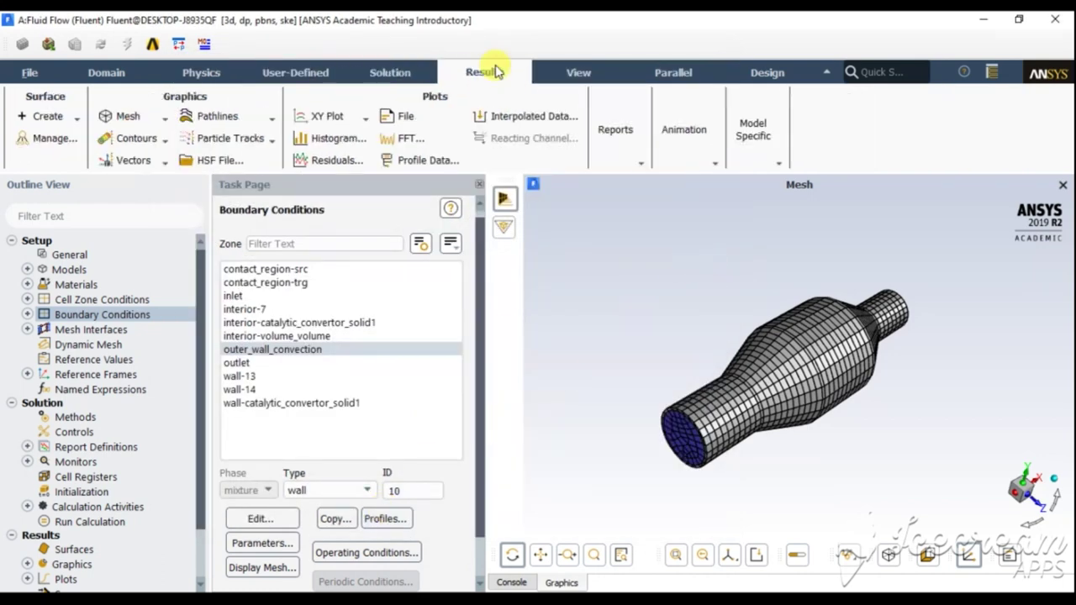
pyautogui.click(52, 116)
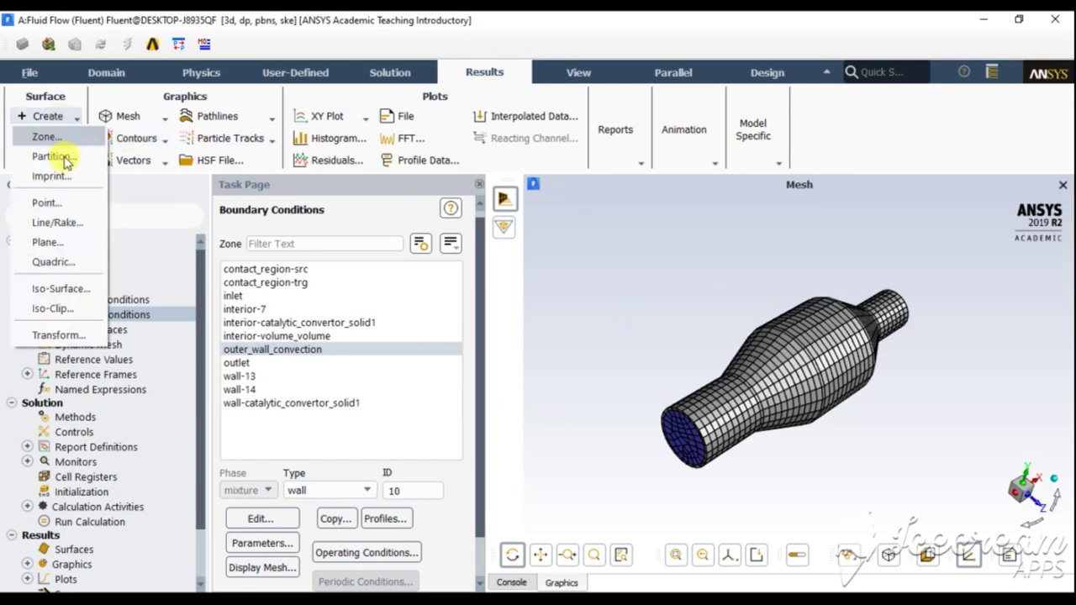
pyautogui.click(67, 242)
pyautogui.moveTo(311, 340); pyautogui.dragTo(199, 182)
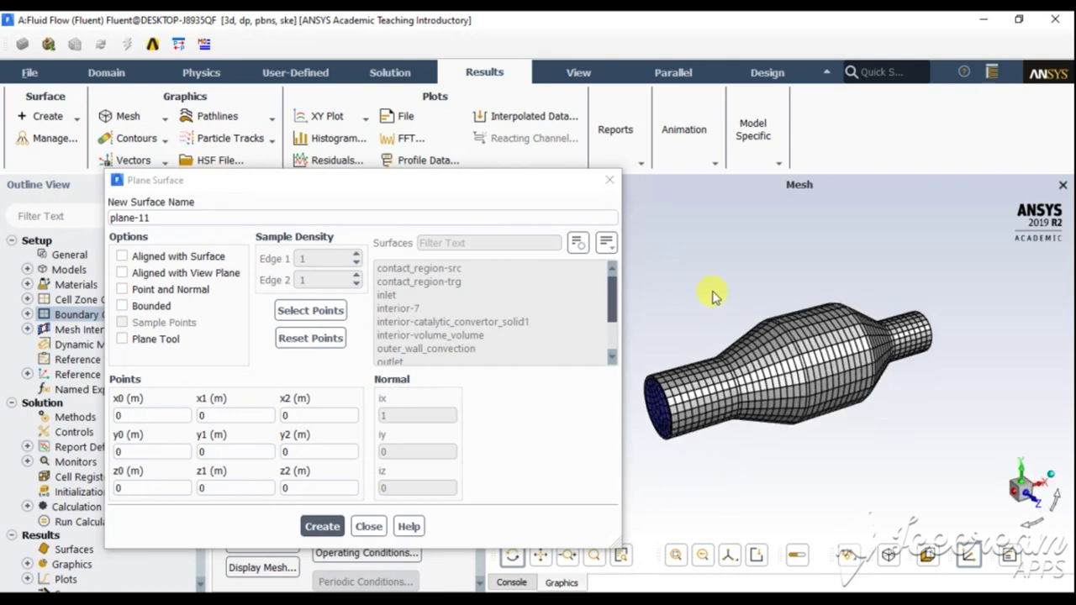
pyautogui.moveTo(712, 296); pyautogui.dragTo(725, 279)
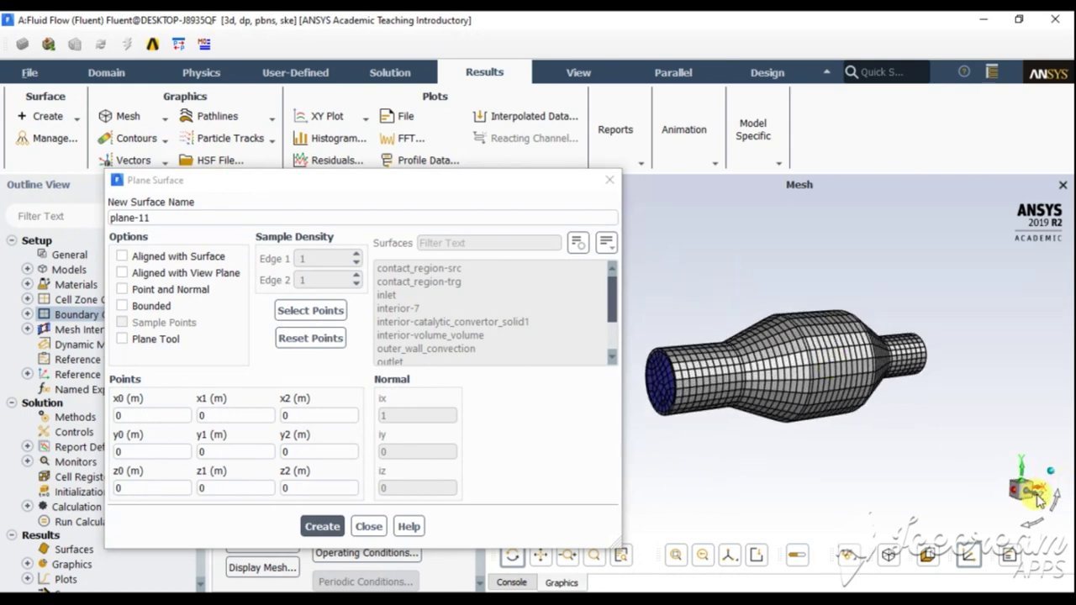
pyautogui.click(147, 290)
# Set the plane normal to (0, 0, 1), create plane-11, and begin a new contour plot.
pyautogui.doubleClick(392, 416)
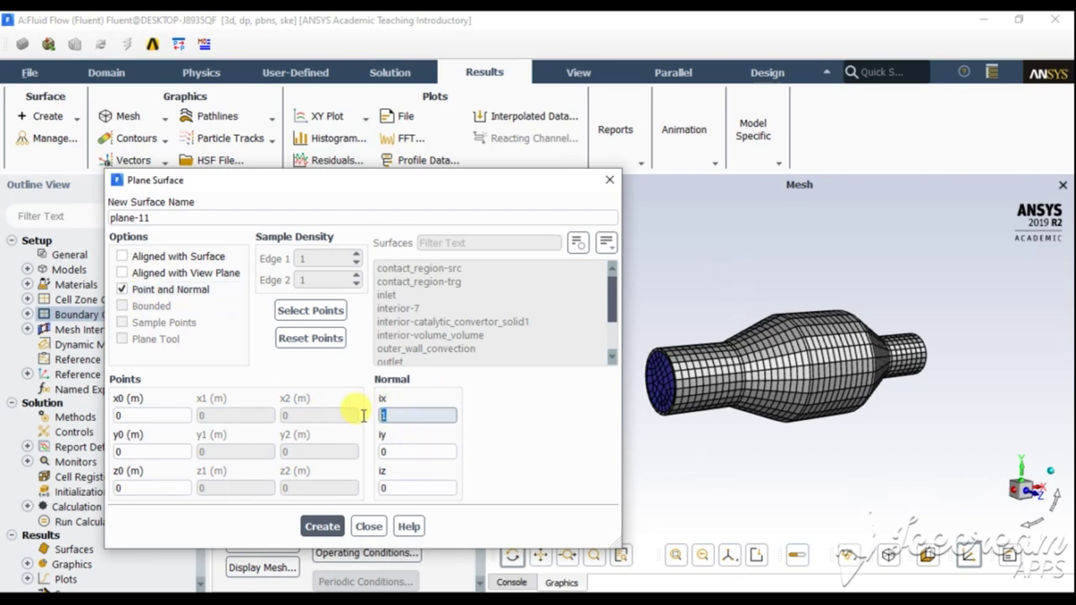
pyautogui.write('0')
pyautogui.press('Tab')
pyautogui.press('Tab')
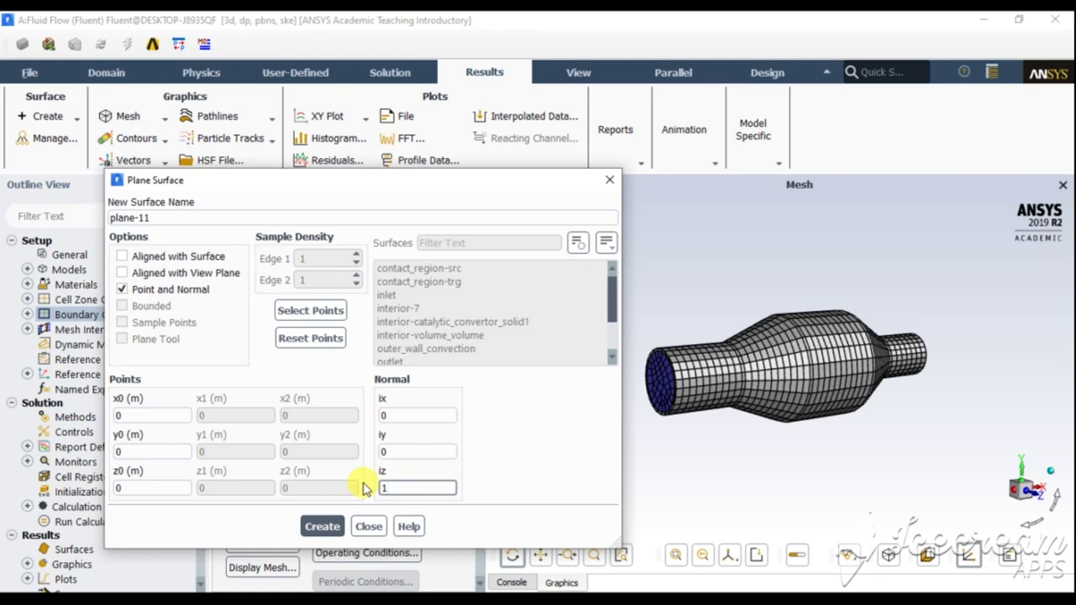
pyautogui.write('1')
pyautogui.click(326, 526)
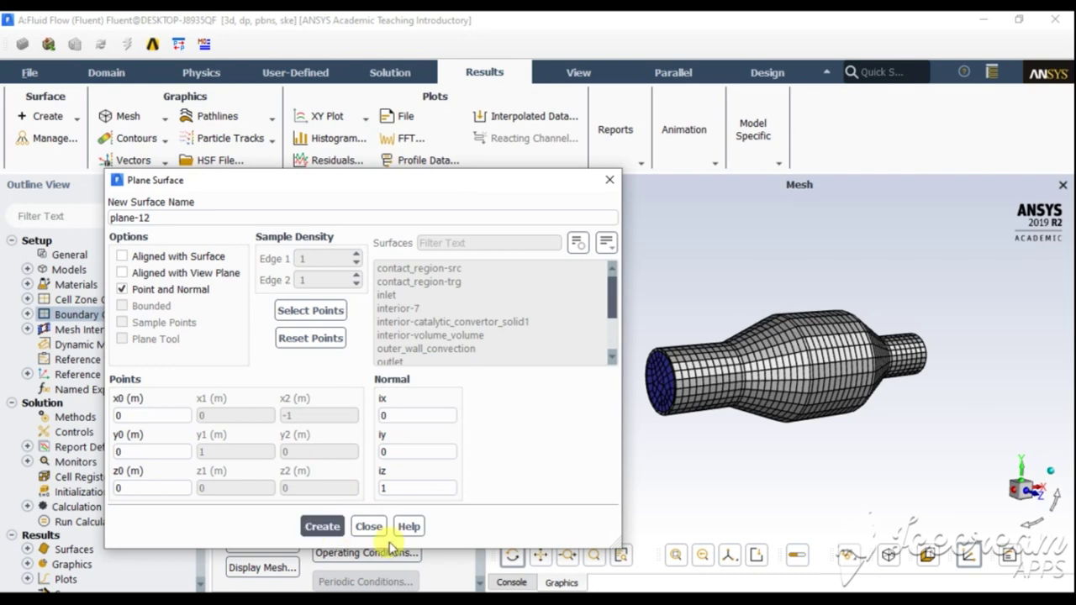
pyautogui.click(368, 526)
pyautogui.click(158, 138)
pyautogui.click(129, 178)
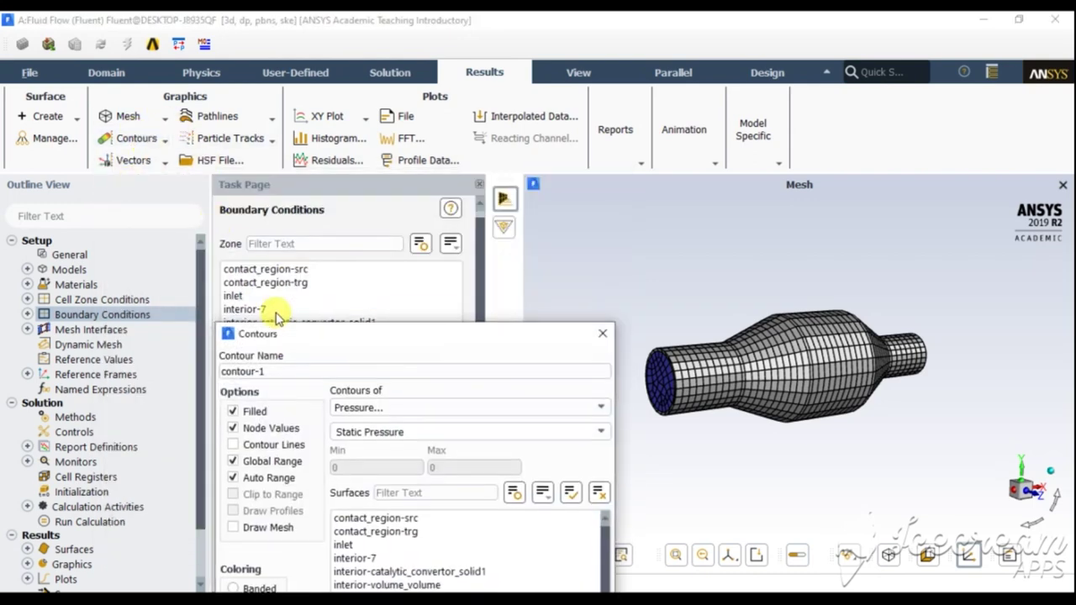
# Create and display a Static Temperature contour on plane-11, reading a uniform 700 K.
pyautogui.click(342, 244)
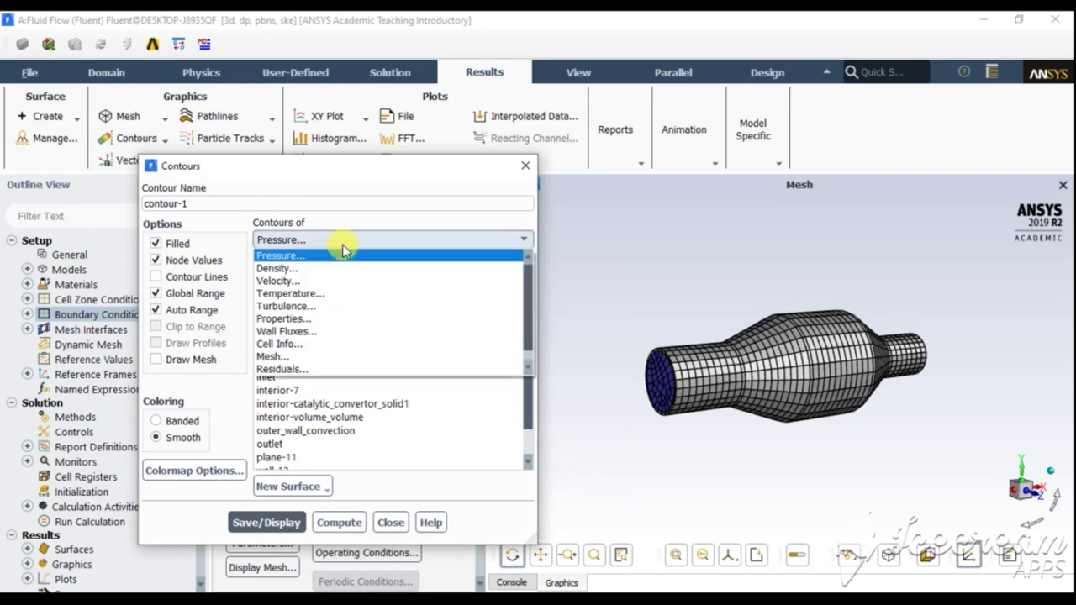
pyautogui.click(345, 294)
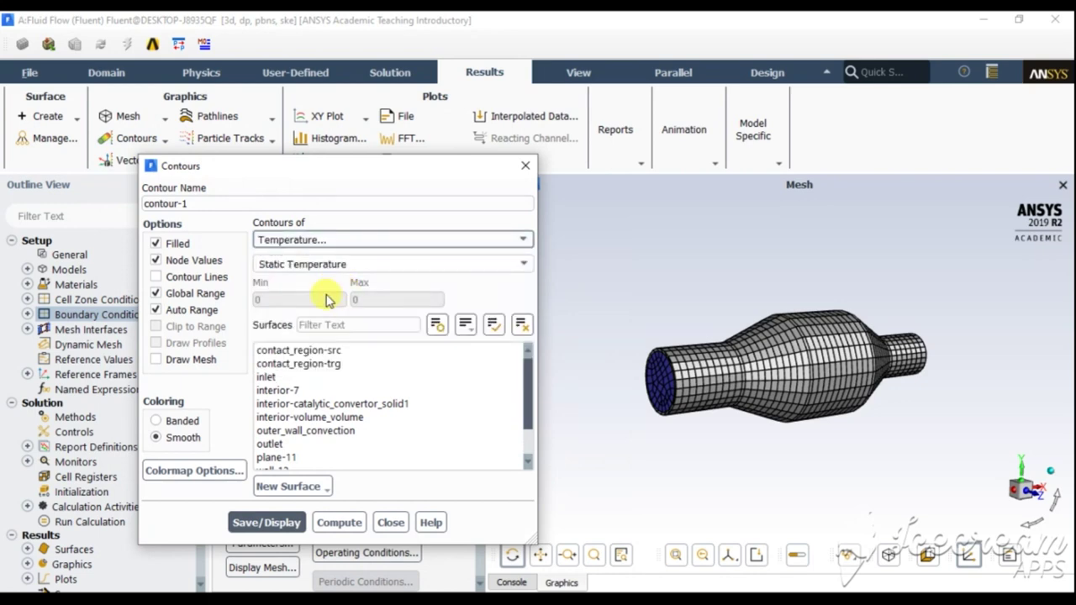
pyautogui.click(298, 458)
pyautogui.scroll(-1, 298, 458)
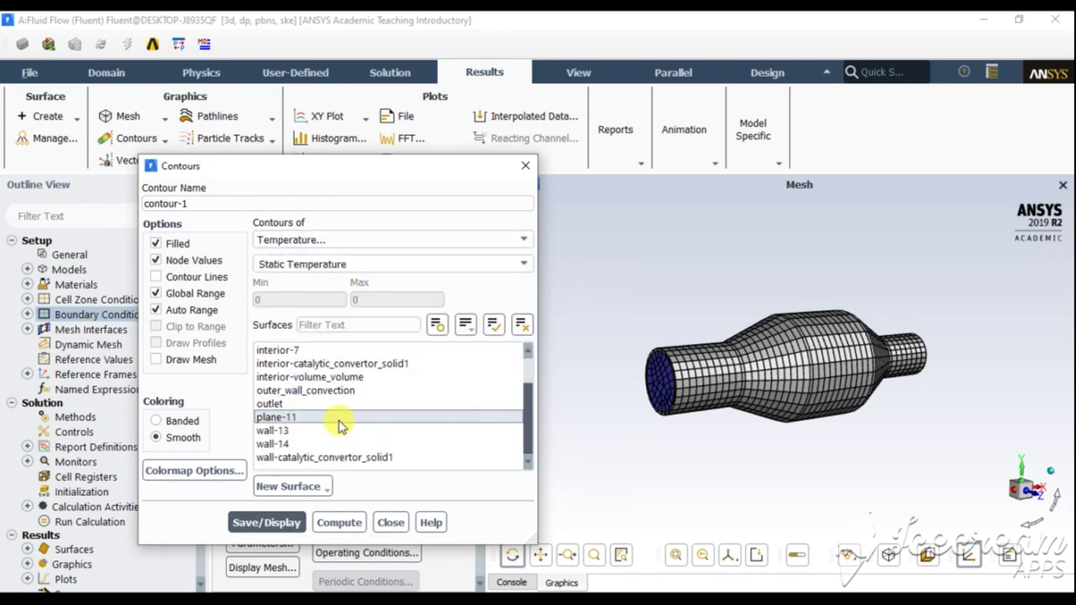
pyautogui.click(268, 526)
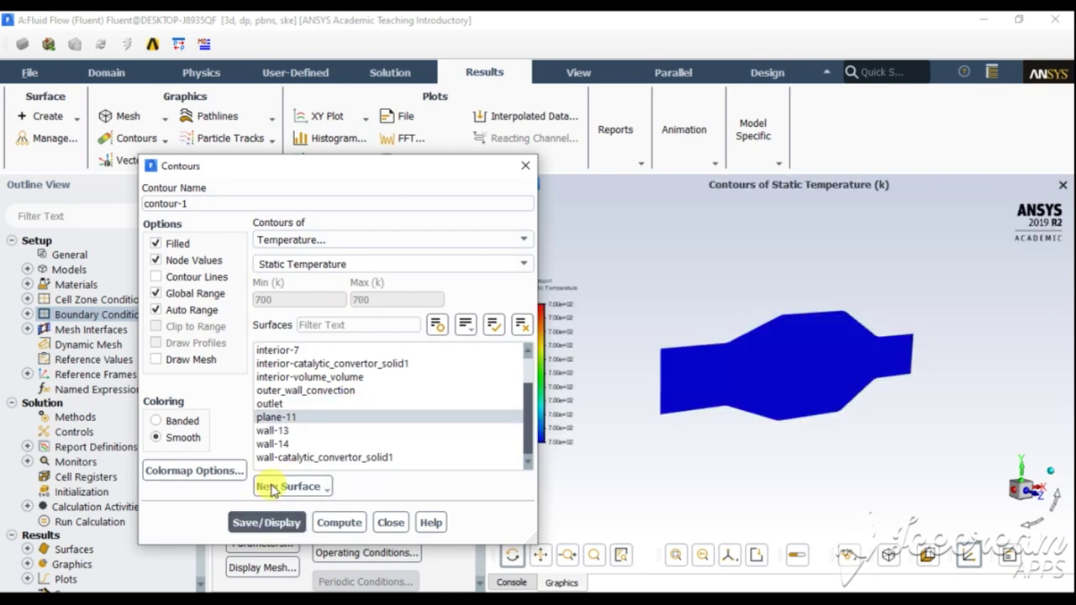
# Rotate contour-1 to a flat side view and close the contour dialog.
pyautogui.click(841, 349)
pyautogui.moveTo(832, 345); pyautogui.dragTo(785, 336)
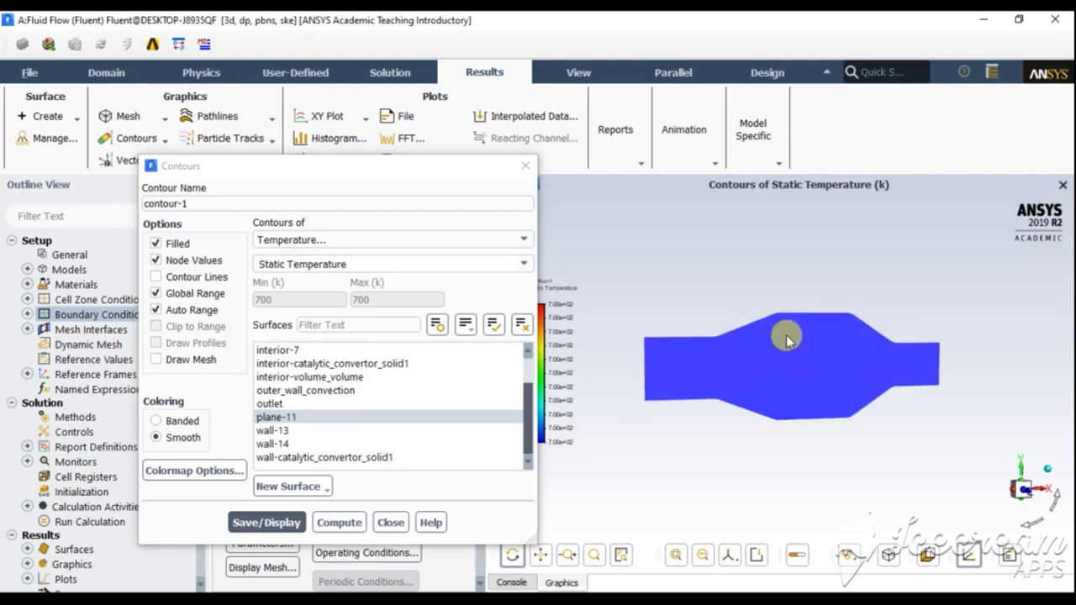
pyautogui.click(412, 417)
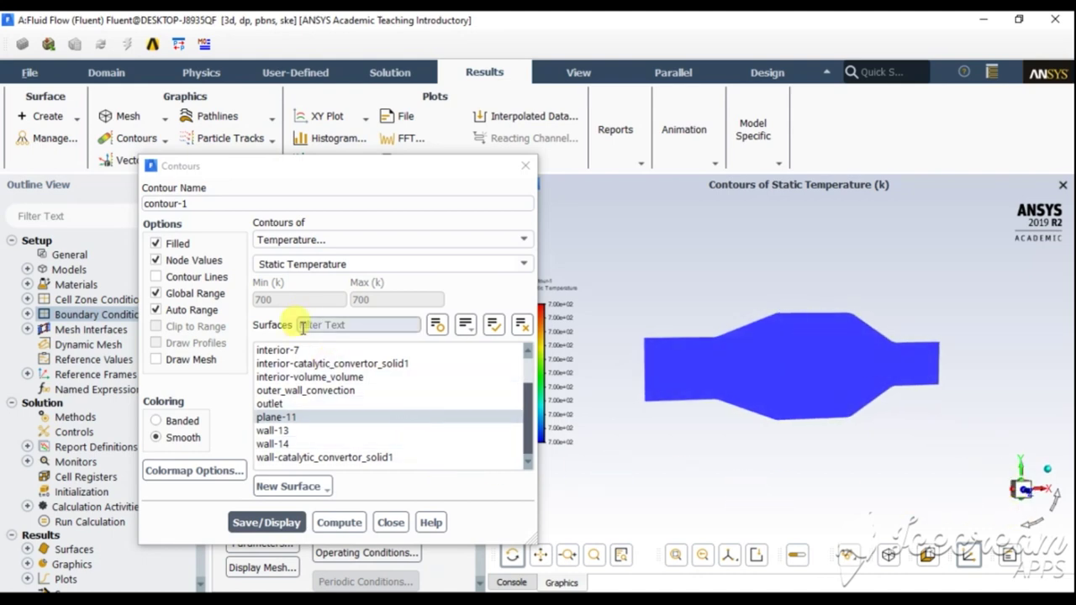
pyautogui.click(390, 523)
pyautogui.click(134, 138)
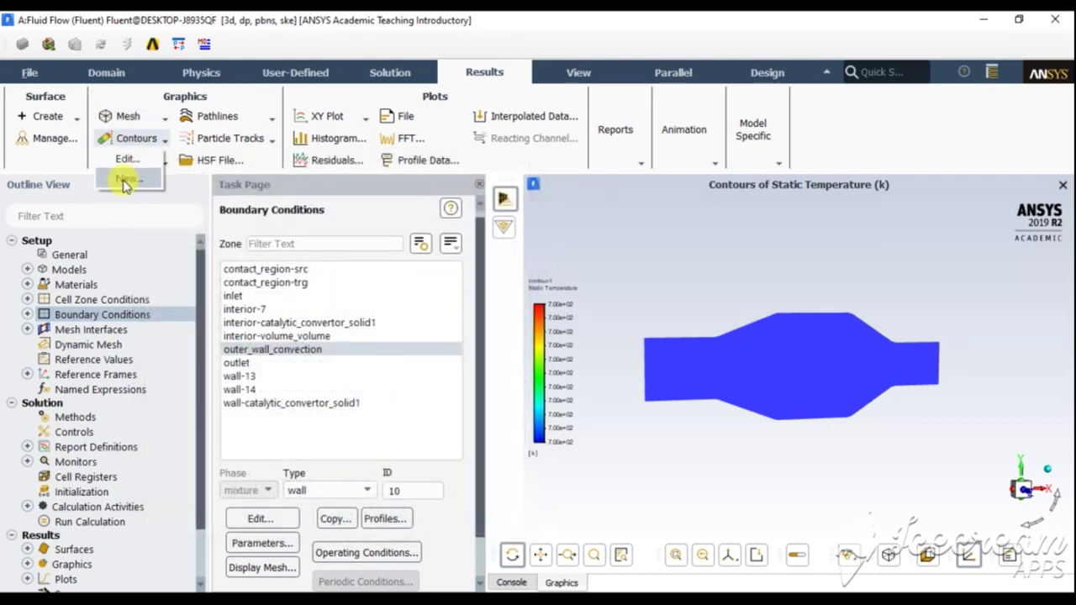
# Create and display a Velocity Magnitude contour on plane-11, then close its settings.
pyautogui.click(124, 182)
pyautogui.click(290, 240)
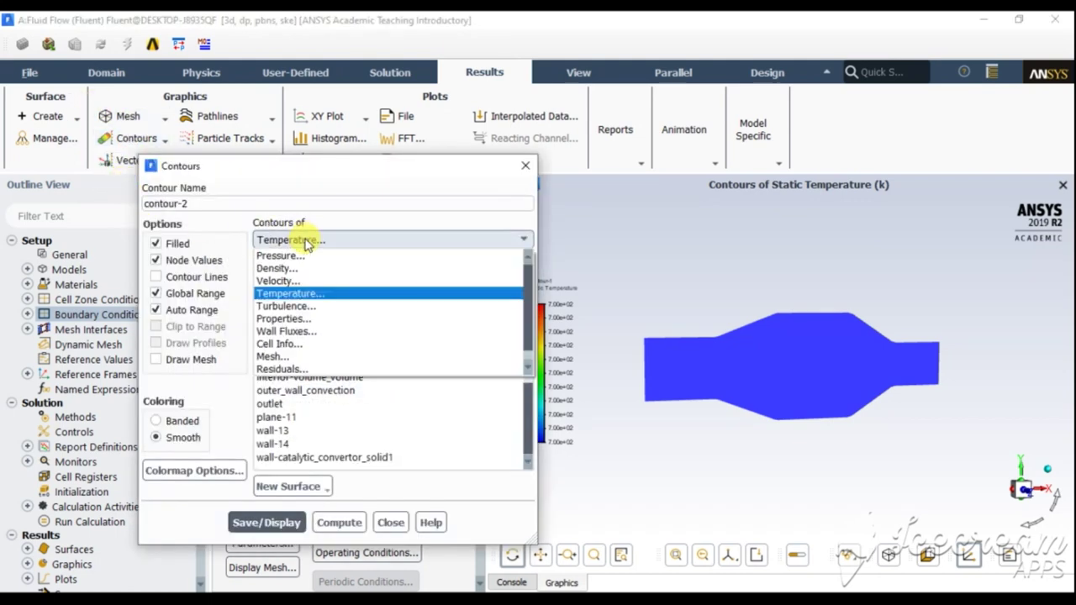
pyautogui.click(306, 280)
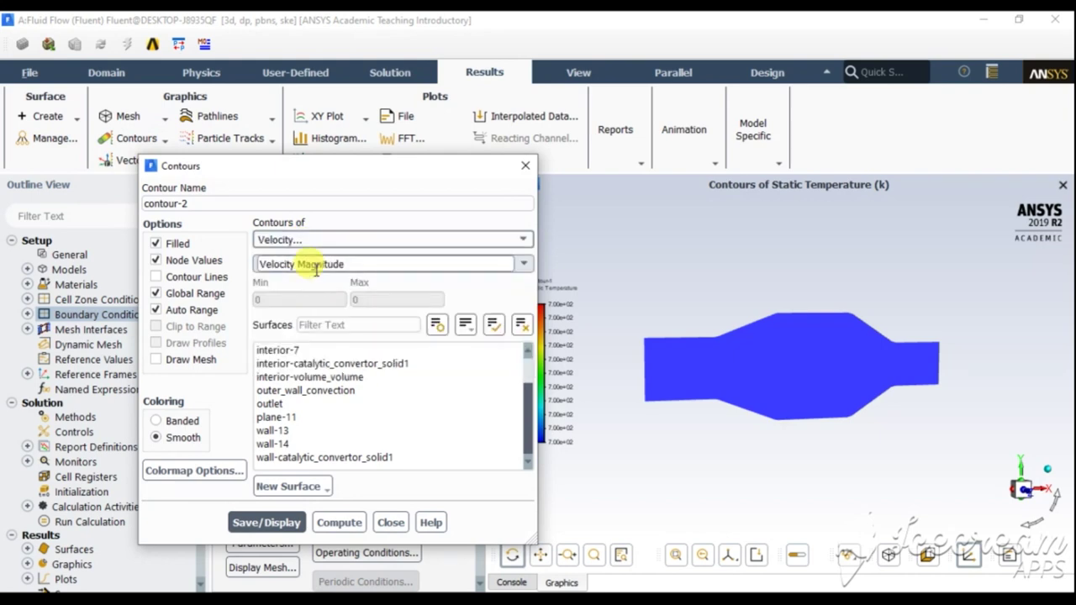
pyautogui.click(307, 417)
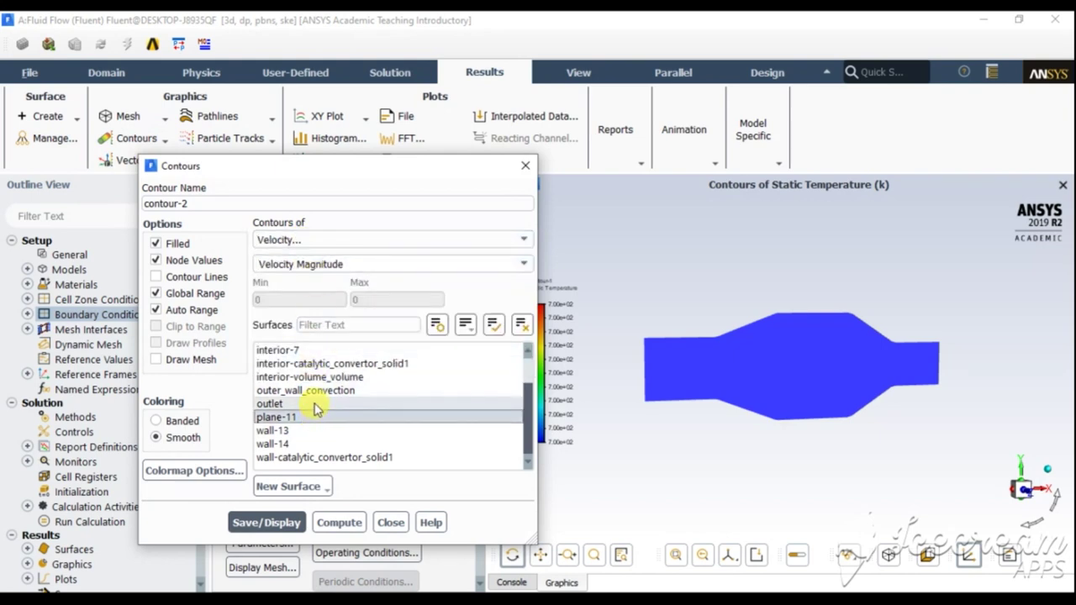
pyautogui.click(272, 522)
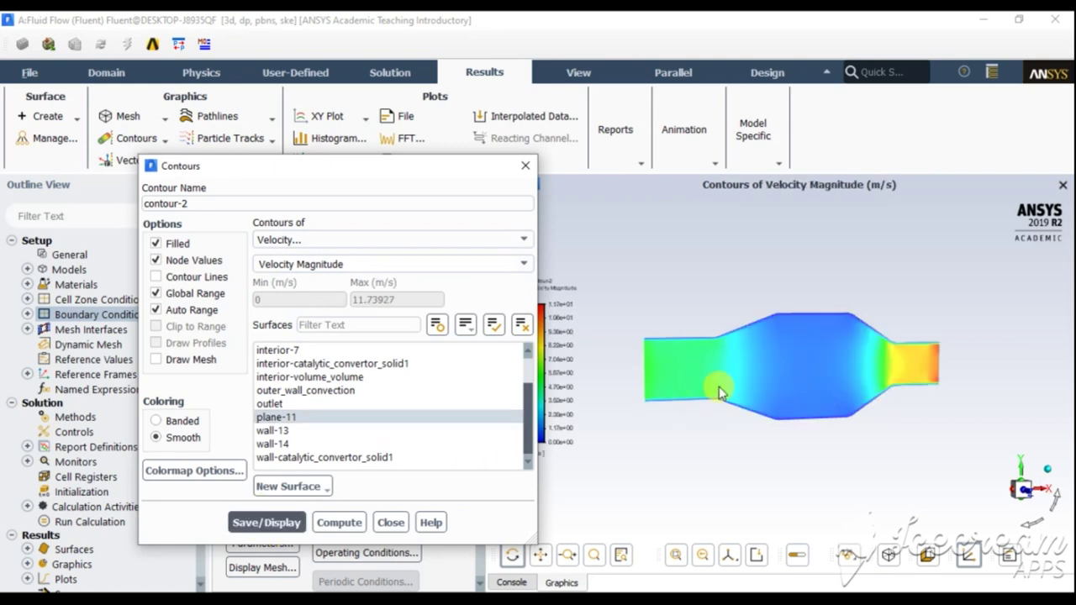
pyautogui.click(391, 522)
# Create and display a Static Pressure contour, contour-3, on plane-11, then close its settings.
pyautogui.click(144, 138)
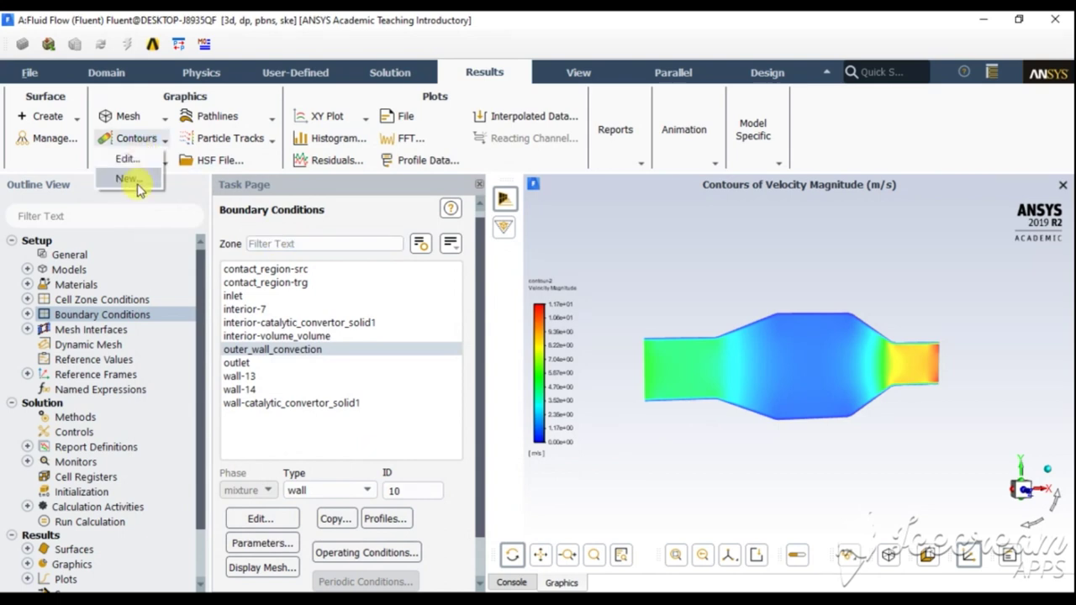
pyautogui.click(126, 178)
pyautogui.click(283, 243)
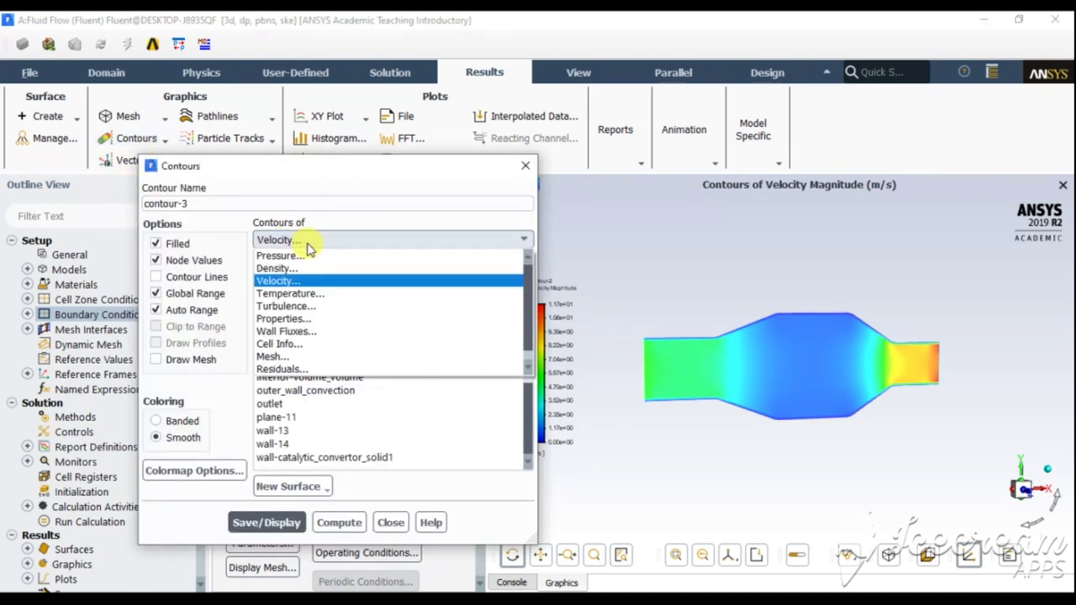
pyautogui.click(308, 255)
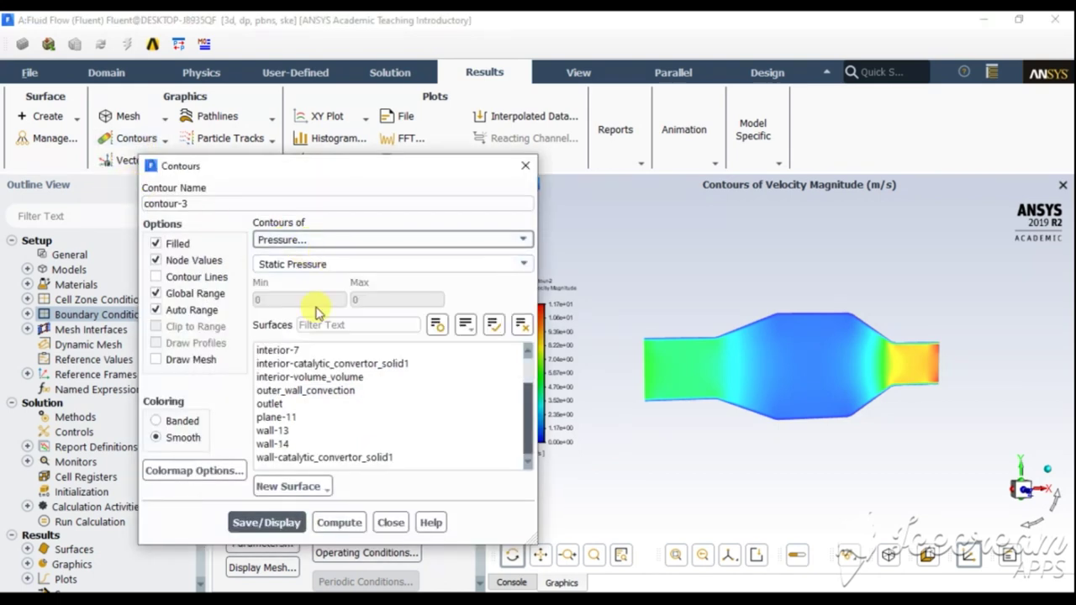
pyautogui.click(310, 417)
pyautogui.click(257, 521)
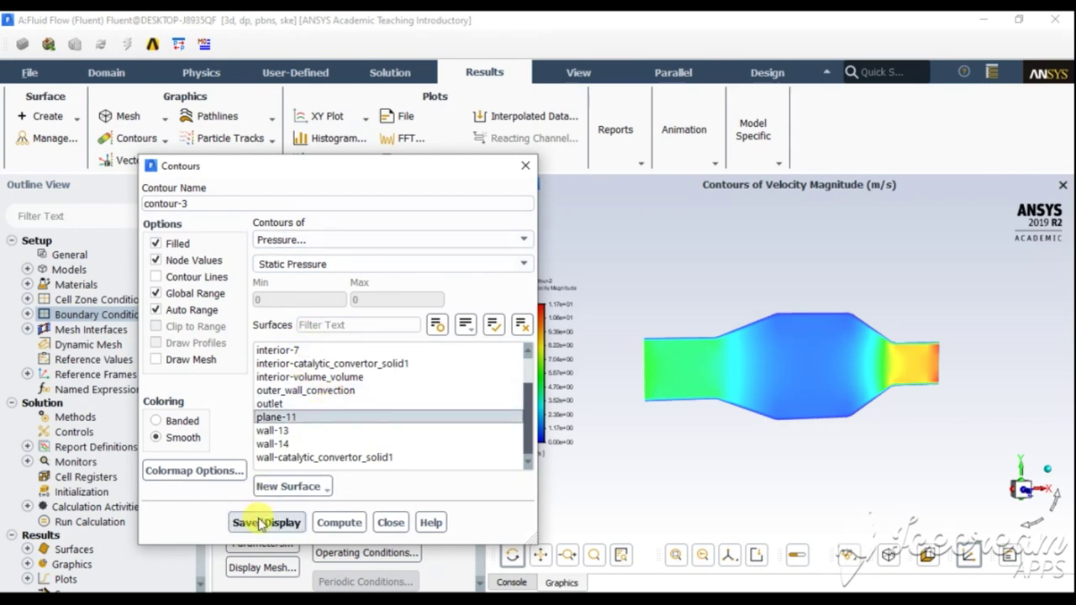
pyautogui.click(390, 522)
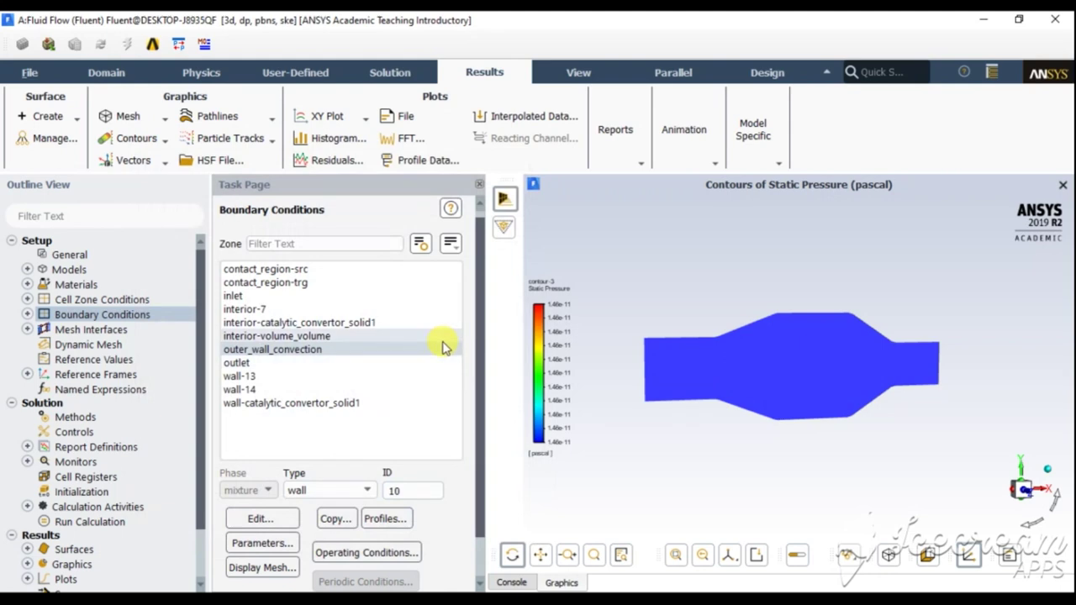
pyautogui.click(391, 74)
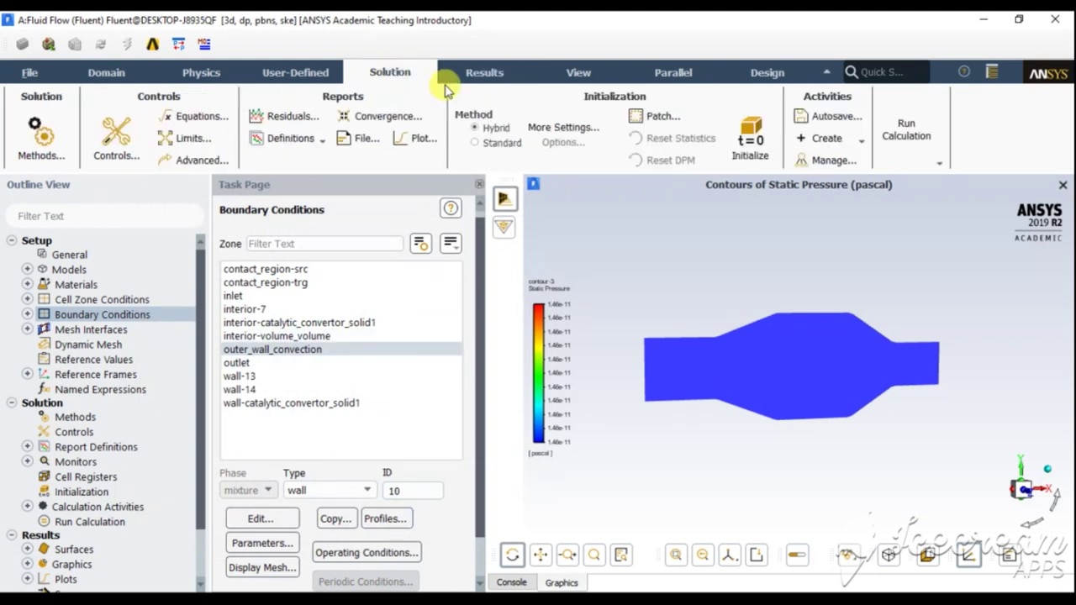
# Define a solution animation recording contour-1 using the active view.
pyautogui.click(846, 141)
pyautogui.click(843, 183)
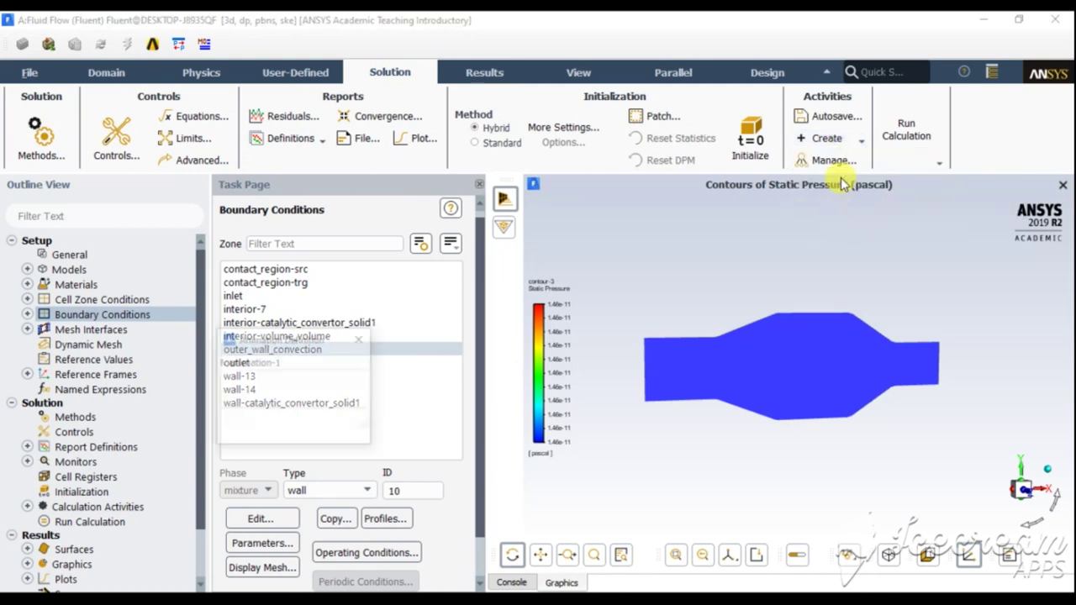
pyautogui.moveTo(304, 274); pyautogui.dragTo(293, 167)
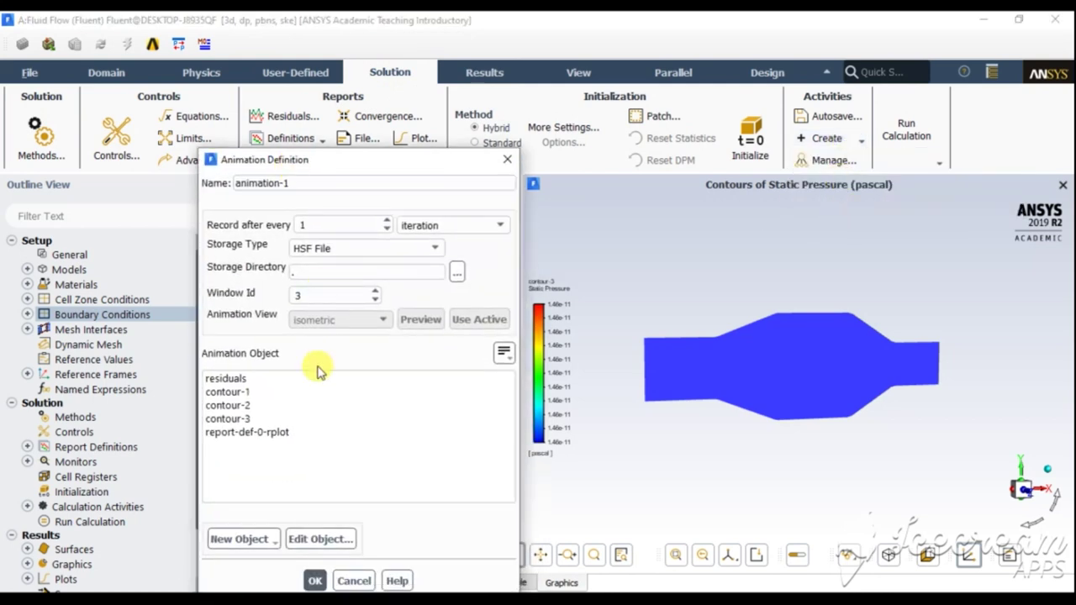
pyautogui.click(268, 392)
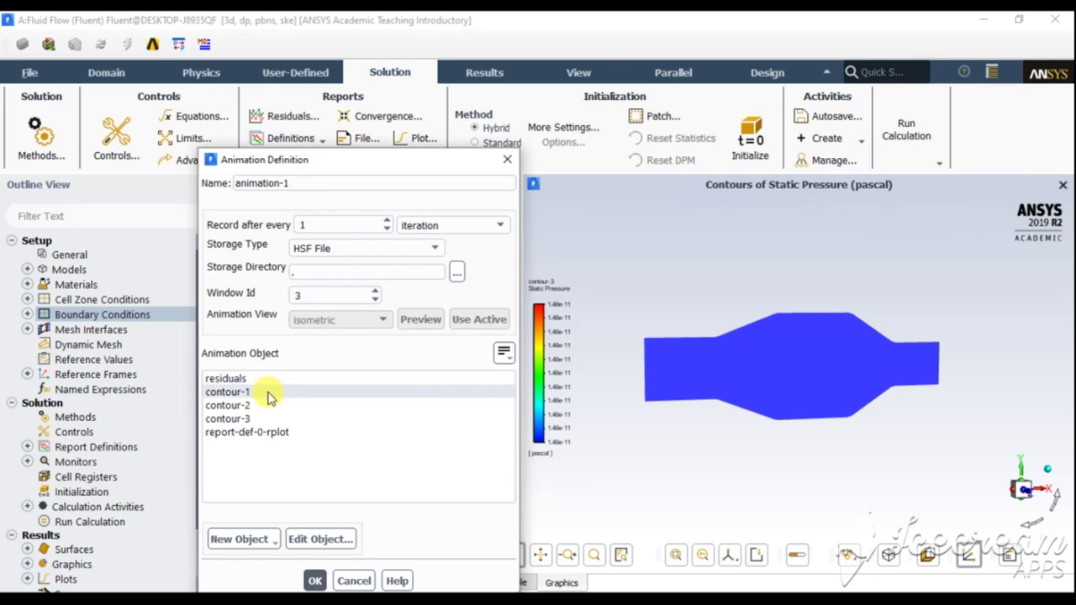
pyautogui.click(481, 322)
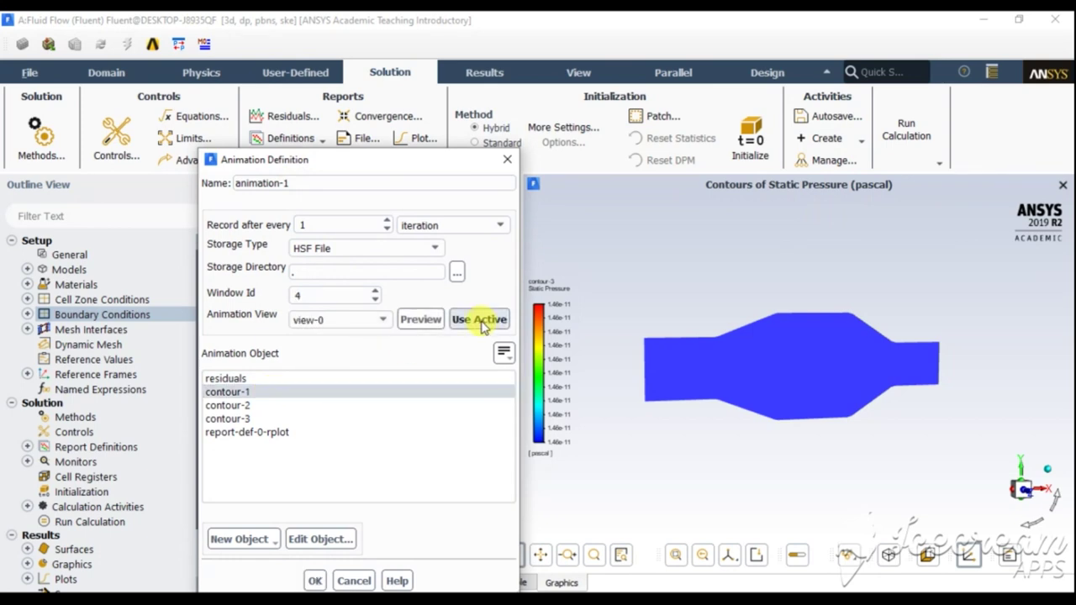
pyautogui.click(315, 580)
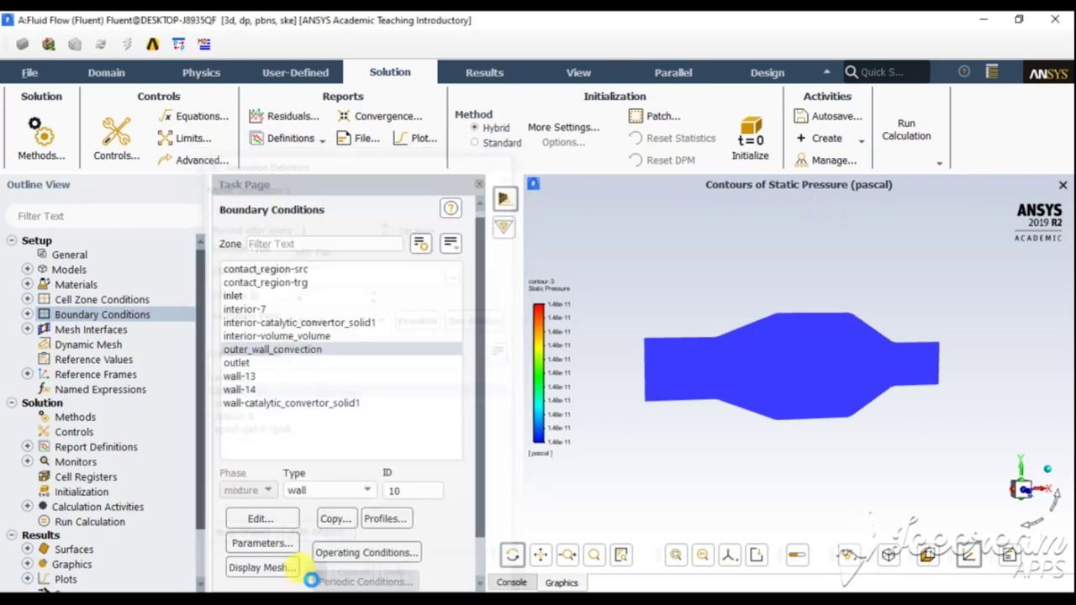
# Define a second solution animation recording contour-2 using the active view.
pyautogui.click(824, 139)
pyautogui.click(845, 179)
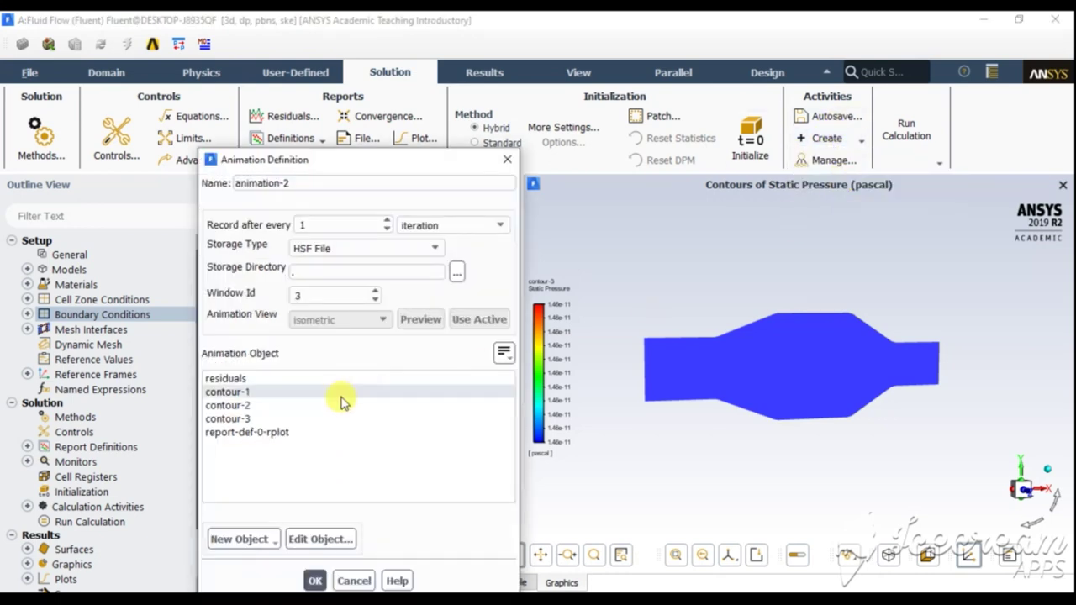
pyautogui.click(276, 412)
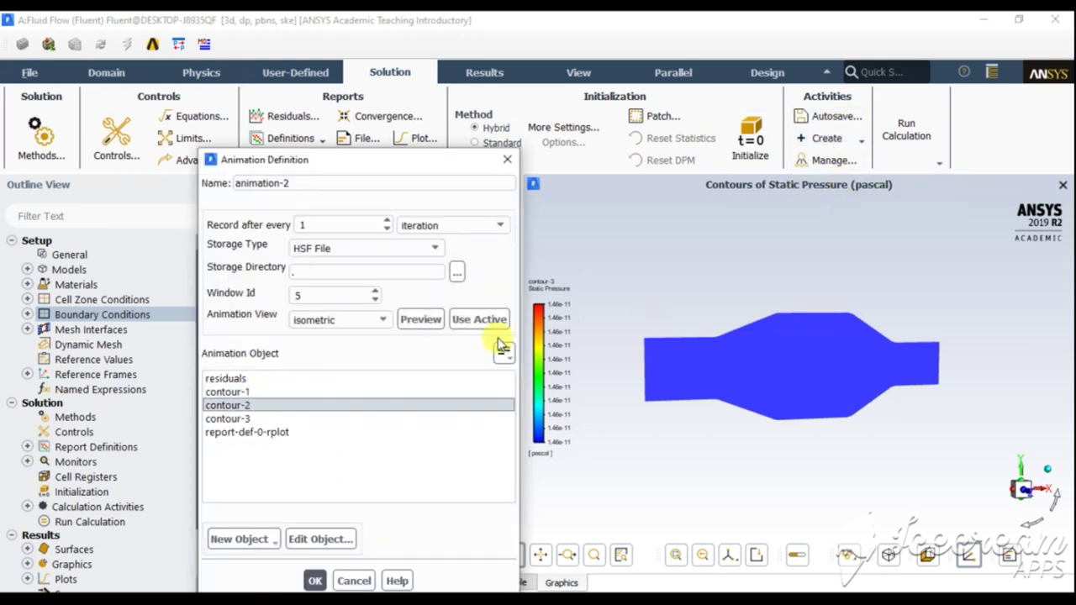
pyautogui.click(478, 319)
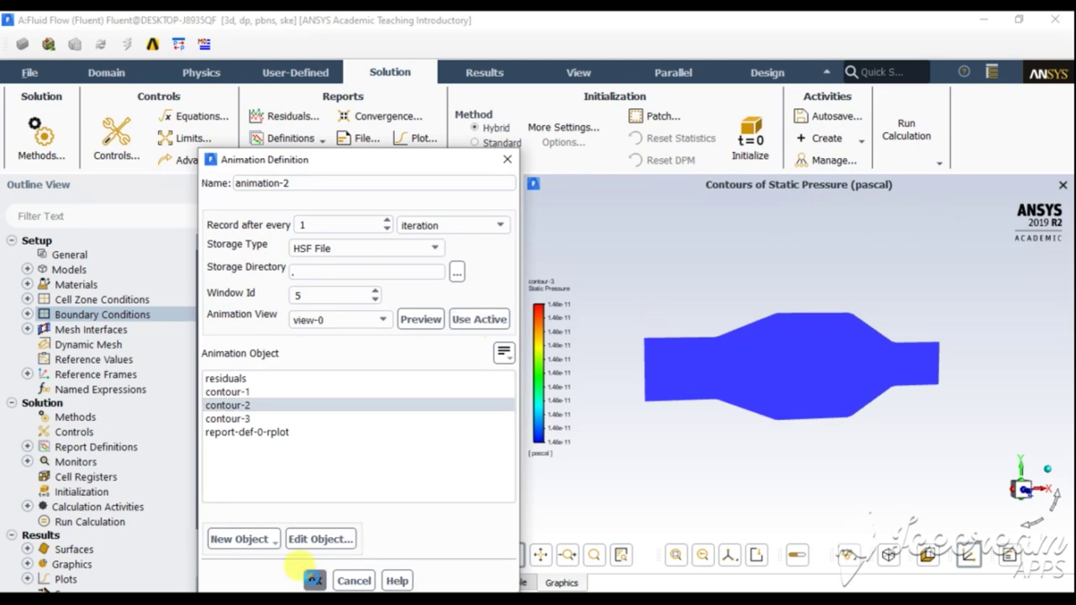
pyautogui.click(314, 581)
# Define a third solution animation recording contour-3 using the active view.
pyautogui.click(824, 140)
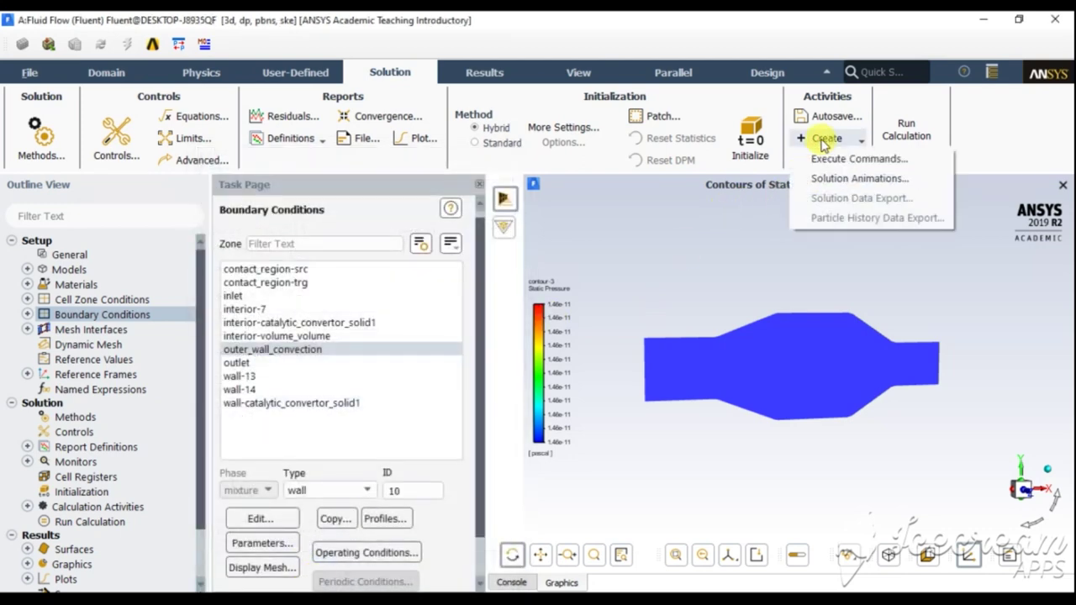
pyautogui.click(828, 179)
pyautogui.moveTo(332, 164); pyautogui.dragTo(314, 91)
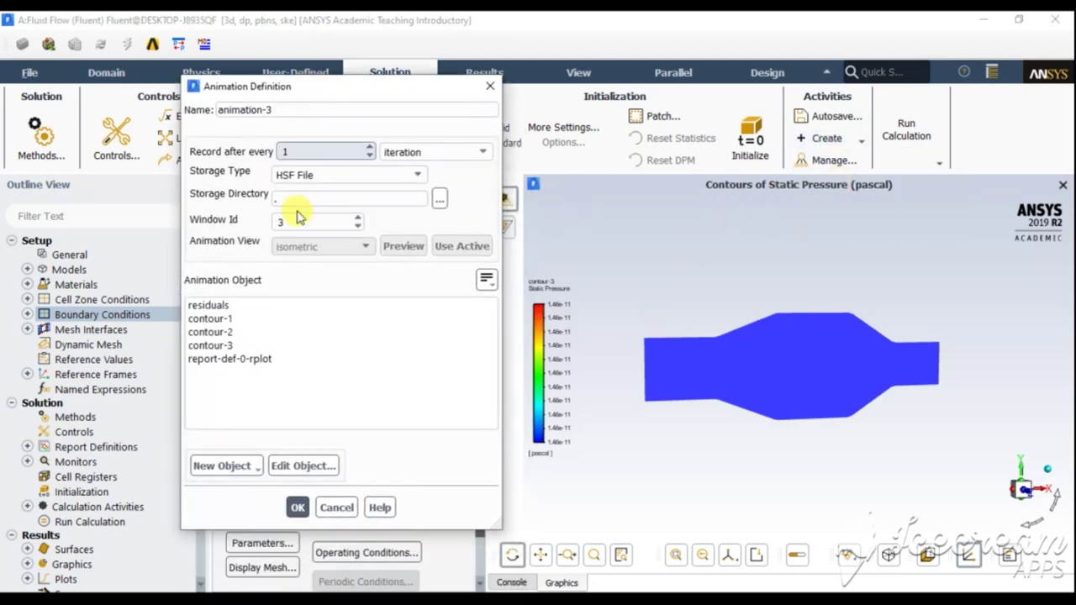
pyautogui.click(237, 346)
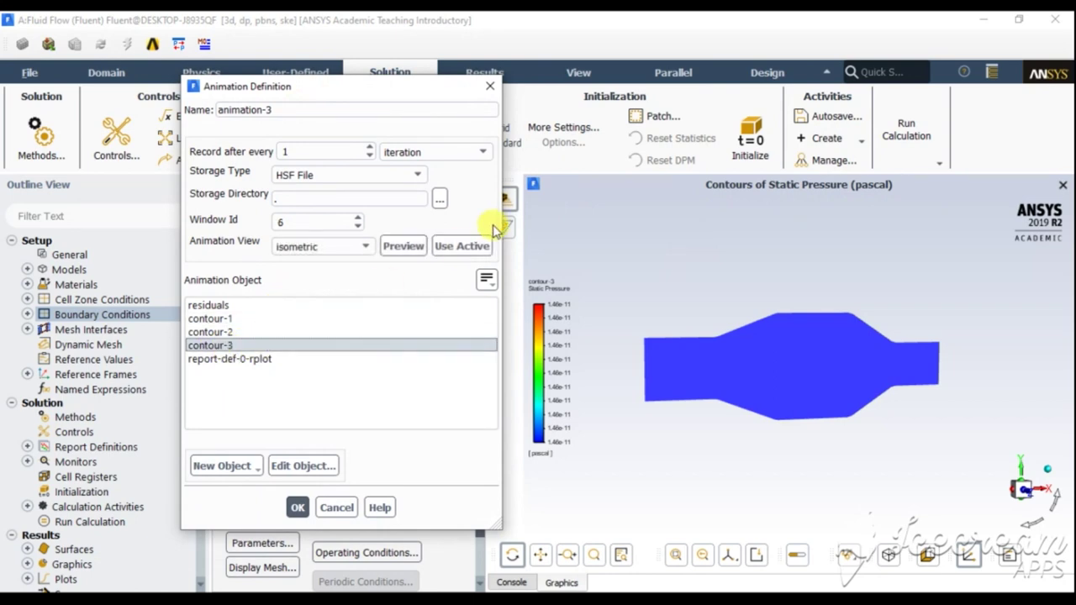
pyautogui.click(461, 245)
pyautogui.click(296, 507)
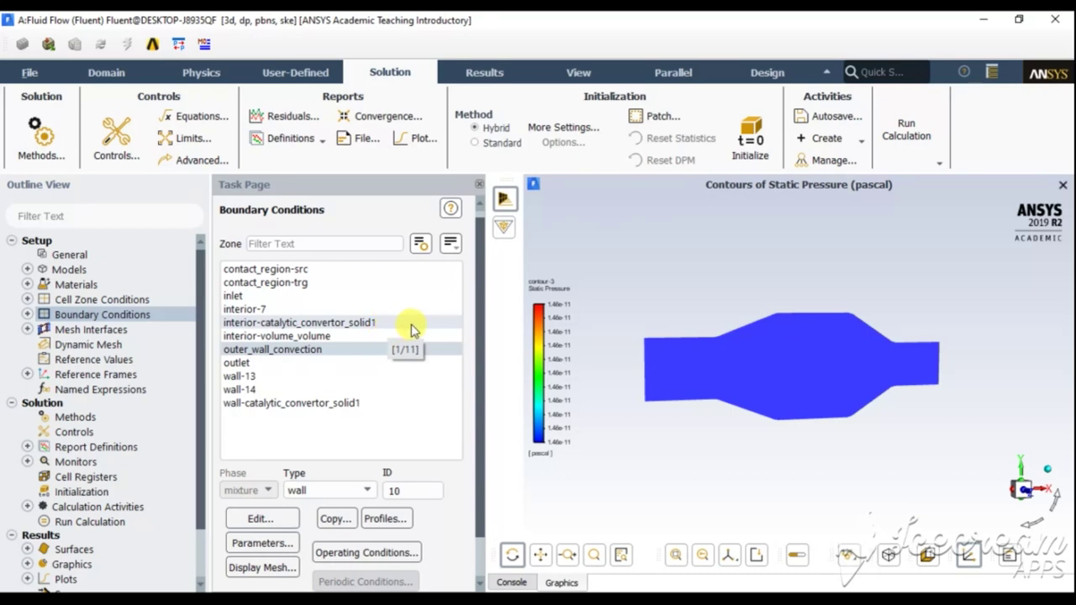
pyautogui.click(98, 524)
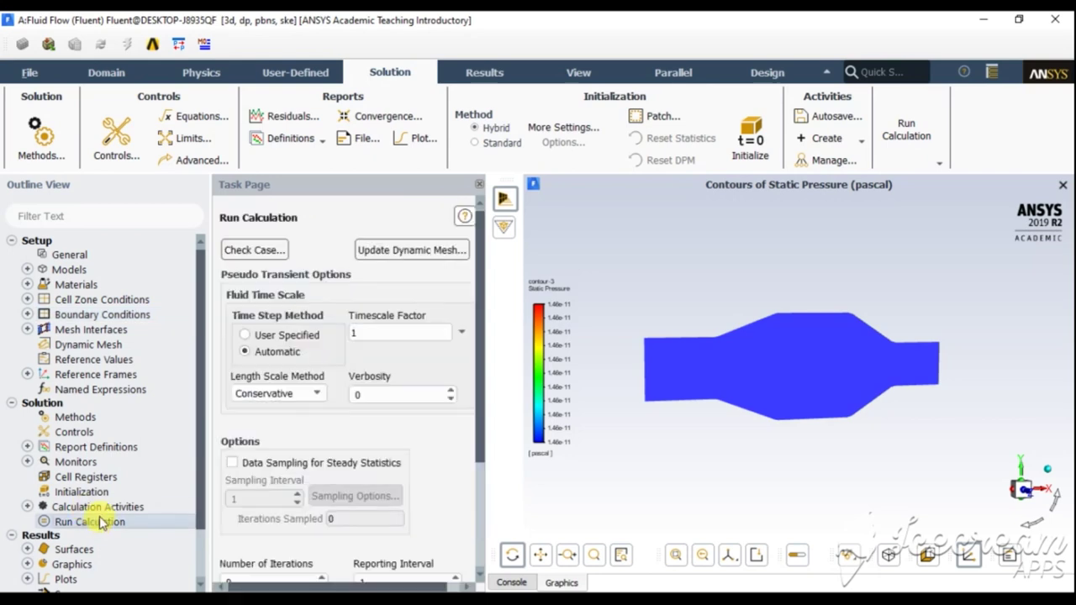
# Set Number of Iterations to 200 in Run Calculation and start the calculation.
pyautogui.scroll(-3, 375, 468)
pyautogui.doubleClick(225, 441)
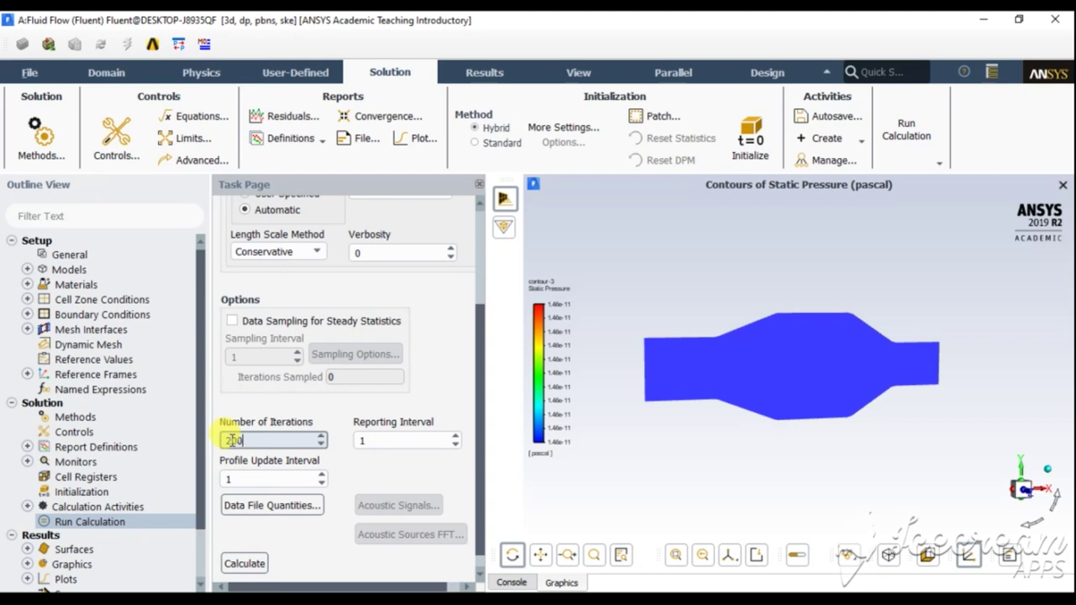
pyautogui.doubleClick(233, 441)
pyautogui.write('200')
pyautogui.click(245, 564)
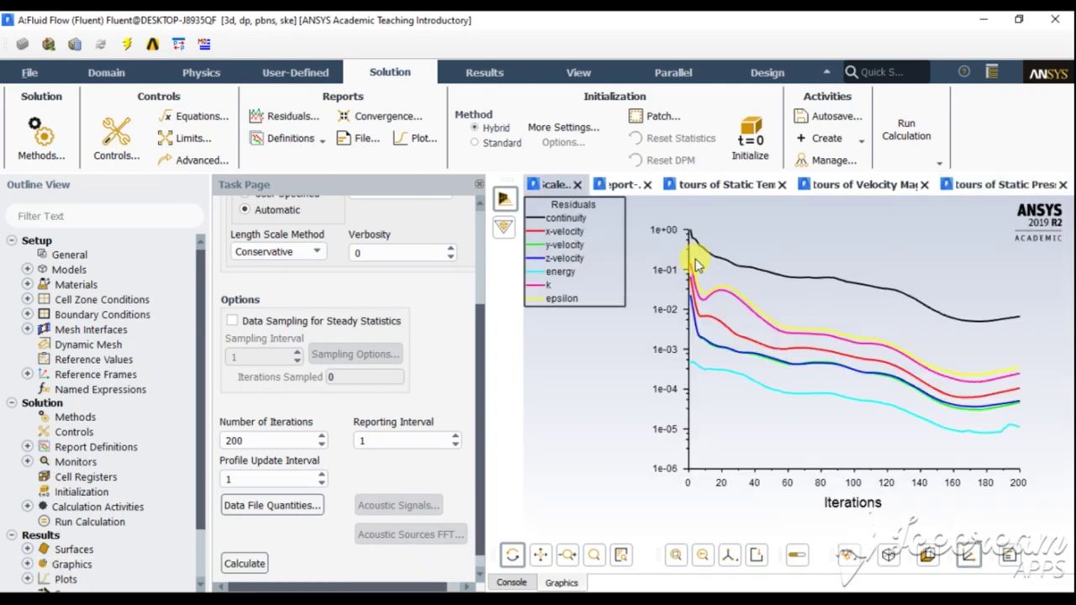
# Read the console log for run completion, then return to the 200-iteration residuals plot.
pyautogui.click(511, 582)
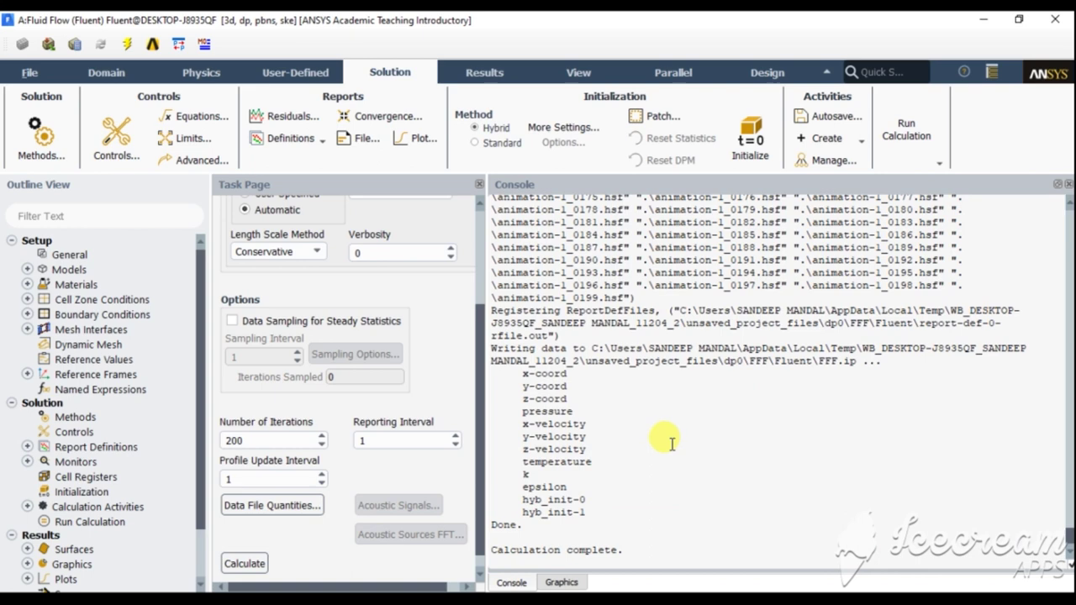
pyautogui.scroll(3, 645, 434)
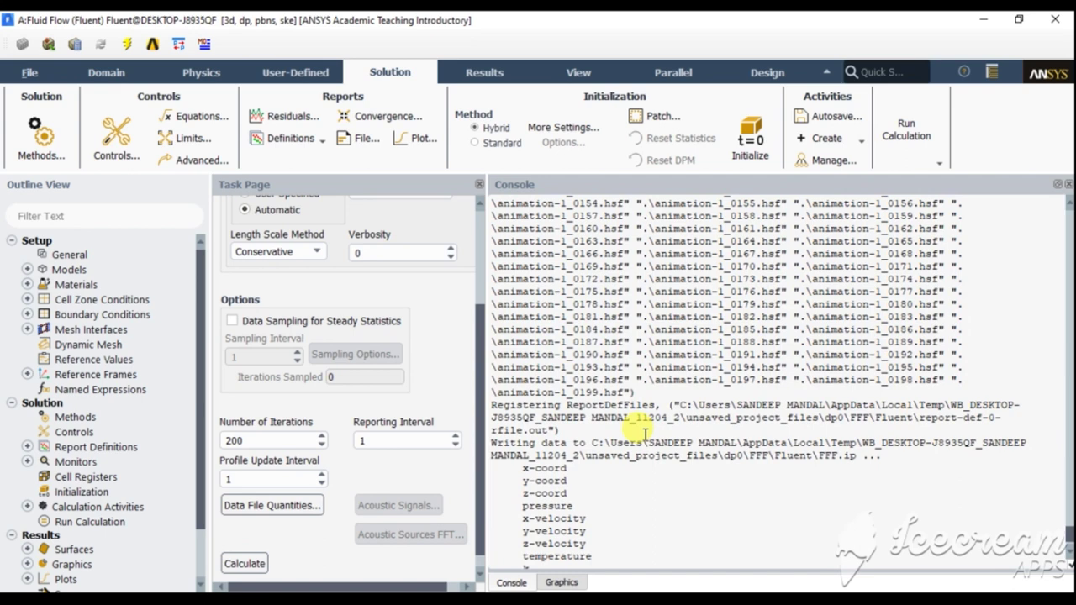
pyautogui.scroll(6, 645, 434)
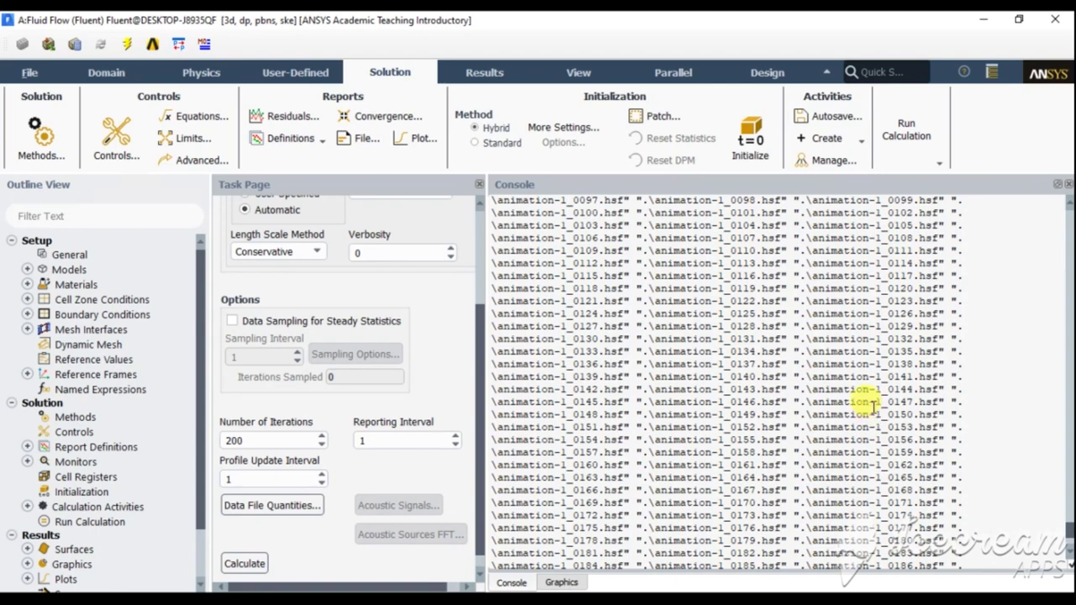
pyautogui.click(565, 583)
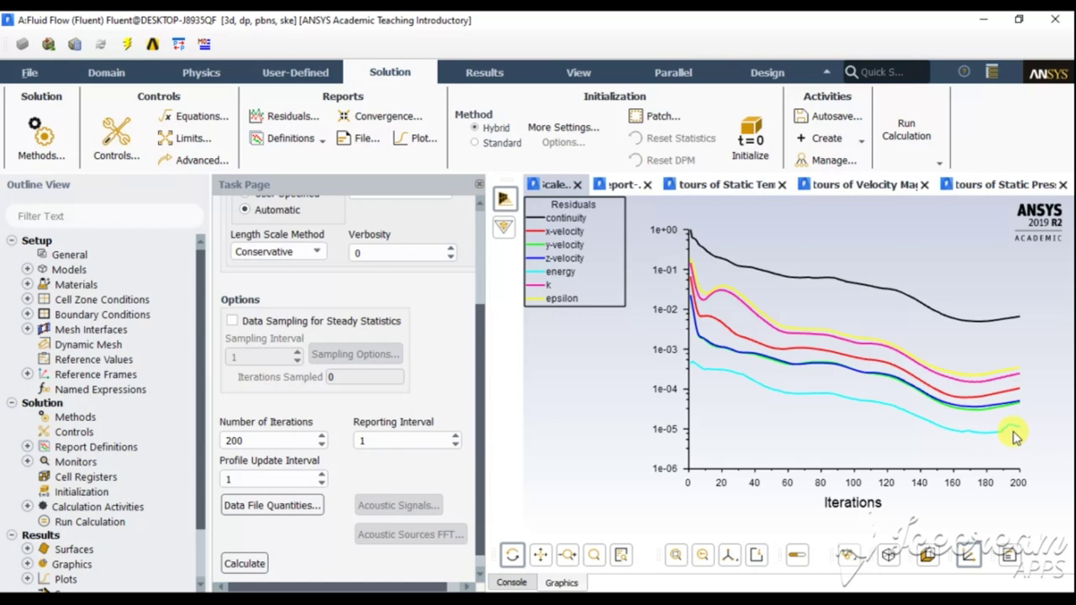
# Show the outlet mass flow rate report plot, levelling near -0.0233 kg/s, checking the temperature contour tab briefly.
pyautogui.click(627, 187)
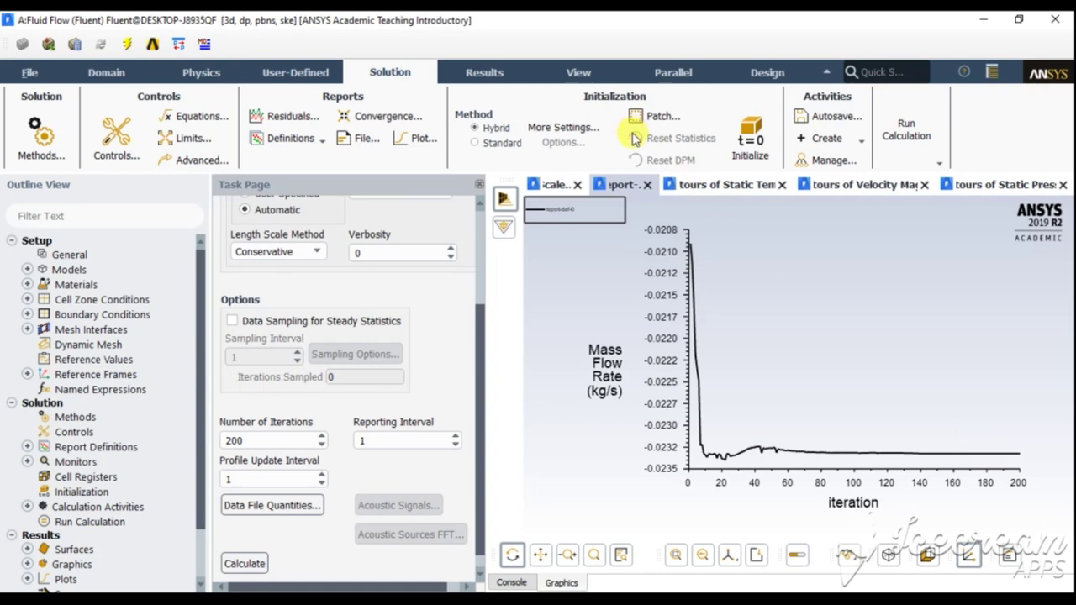
pyautogui.click(692, 184)
pyautogui.click(637, 186)
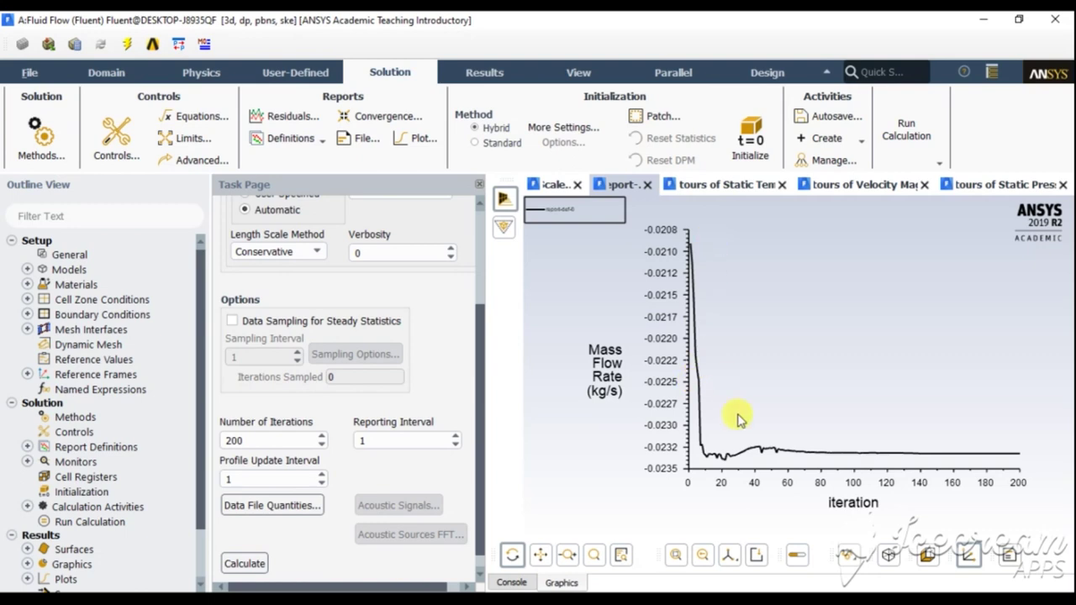
pyautogui.click(734, 186)
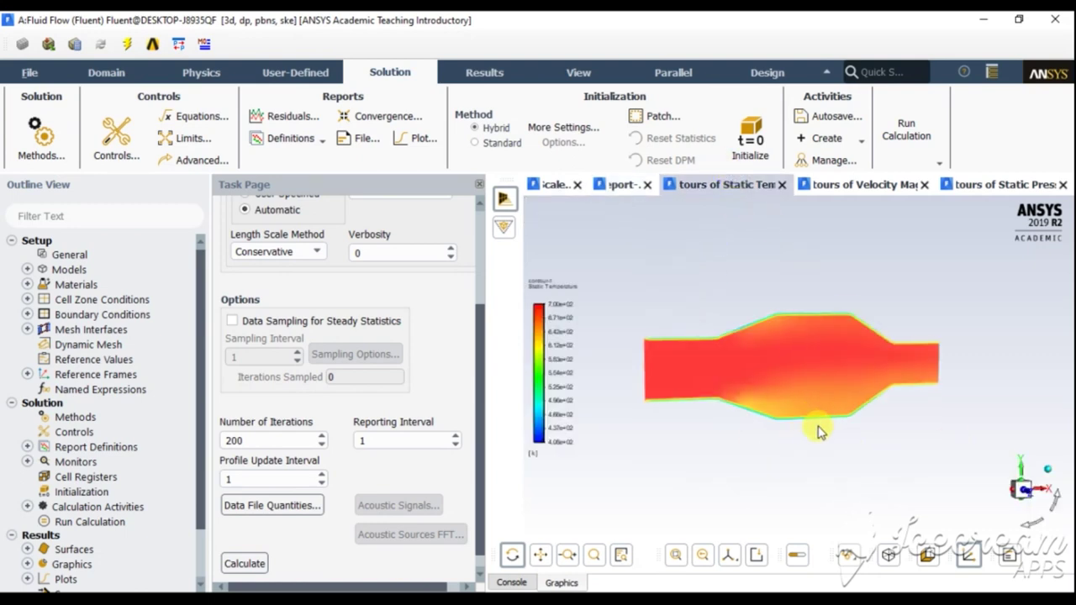
# Rotate and zoom the temperature contour along the upper wall, then show the velocity magnitude contour.
pyautogui.moveTo(819, 432); pyautogui.dragTo(822, 431)
pyautogui.moveTo(705, 376)
pyautogui.mouseDown()
pyautogui.moveTo(697, 371)
pyautogui.moveTo(898, 353)
pyautogui.moveTo(713, 396)
pyautogui.moveTo(695, 427)
pyautogui.moveTo(738, 353)
pyautogui.moveTo(919, 385)
pyautogui.moveTo(755, 337)
pyautogui.mouseUp()
pyautogui.scroll(5, 779, 320)
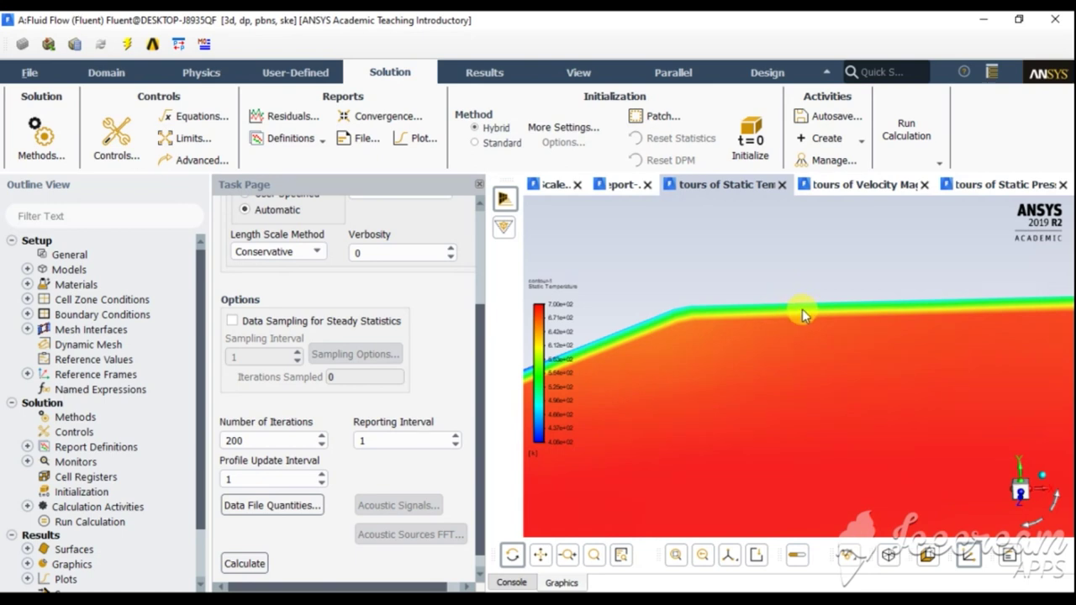
pyautogui.moveTo(802, 309); pyautogui.dragTo(731, 350)
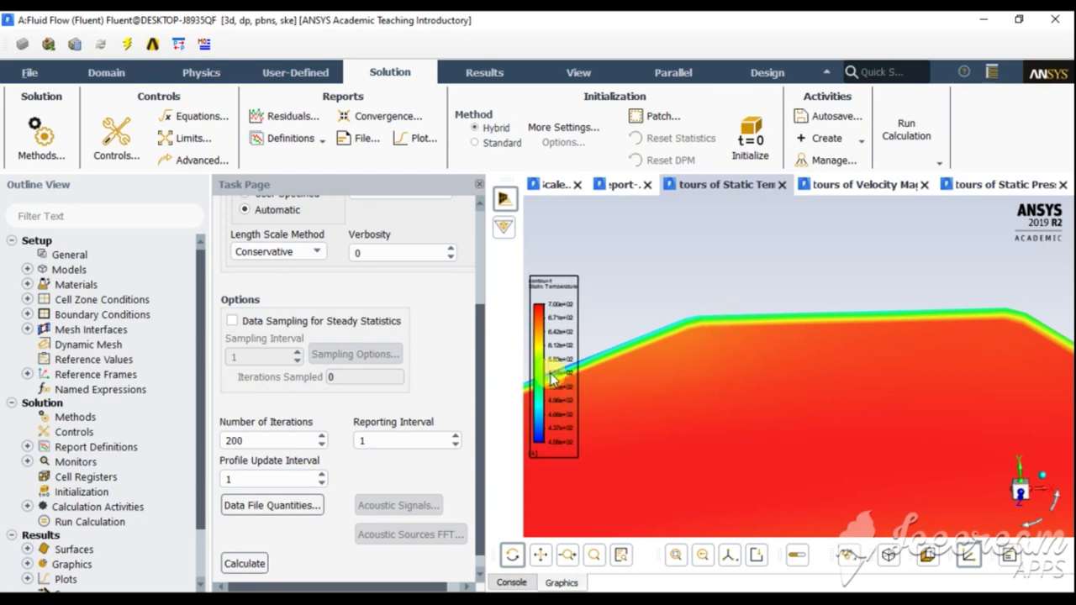
pyautogui.moveTo(759, 310); pyautogui.dragTo(752, 393)
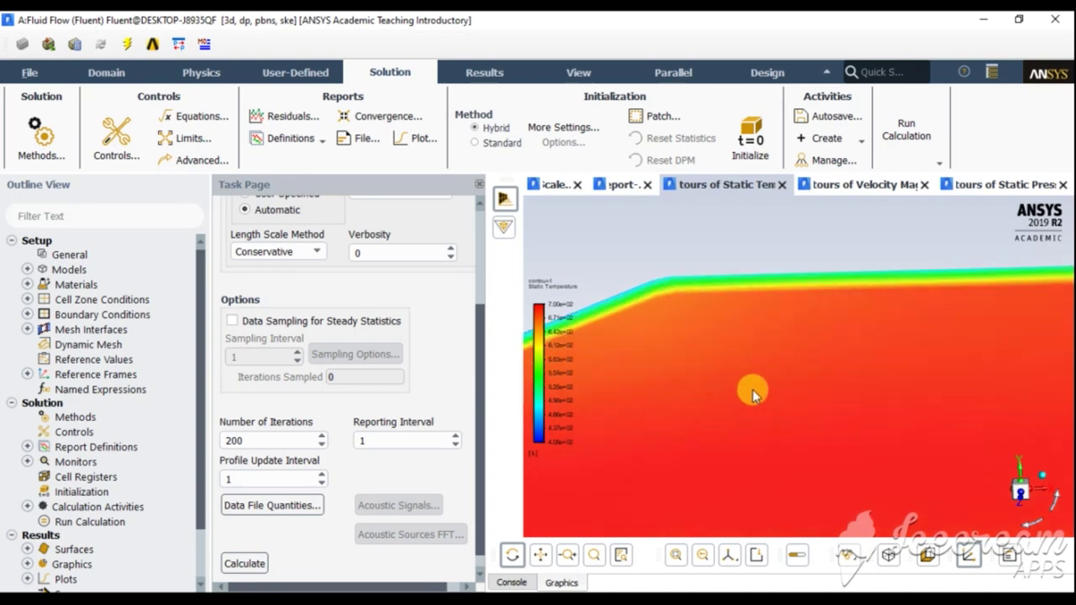
pyautogui.scroll(-5, 753, 387)
pyautogui.scroll(2, 743, 455)
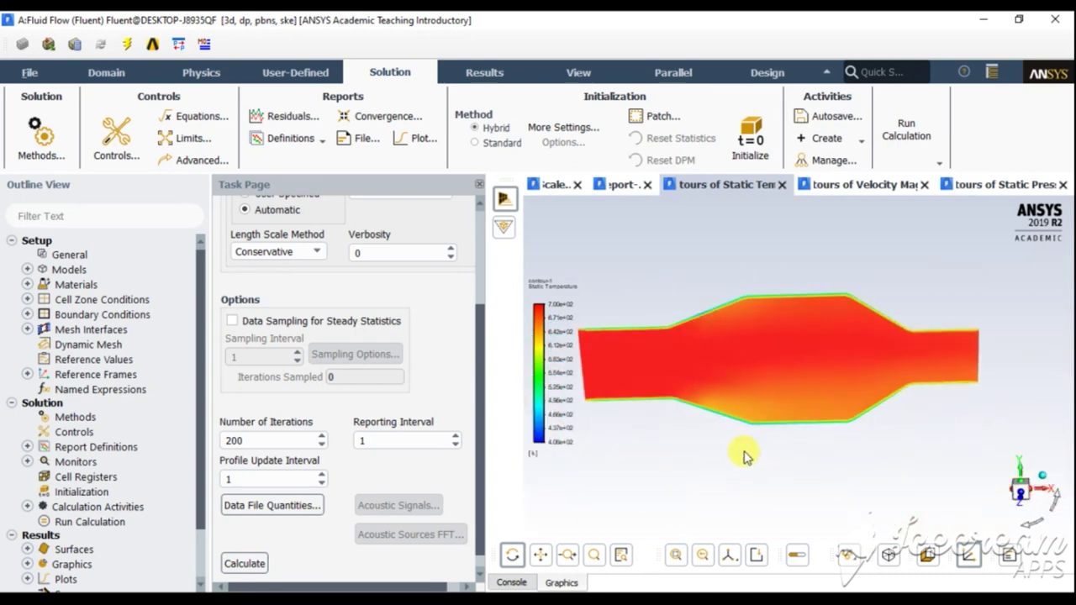
pyautogui.scroll(2, 744, 455)
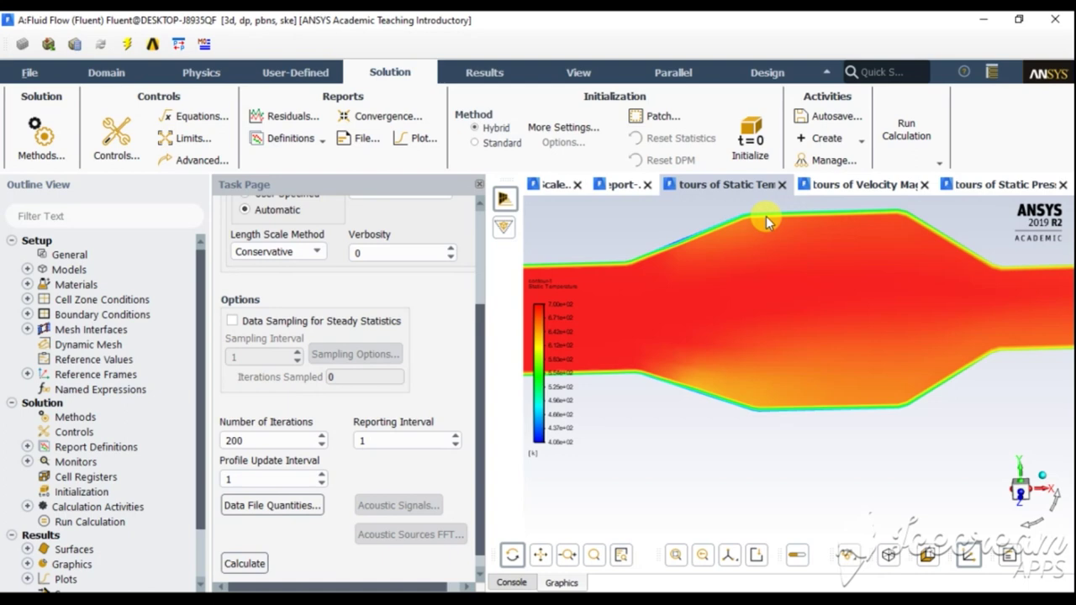
pyautogui.click(843, 185)
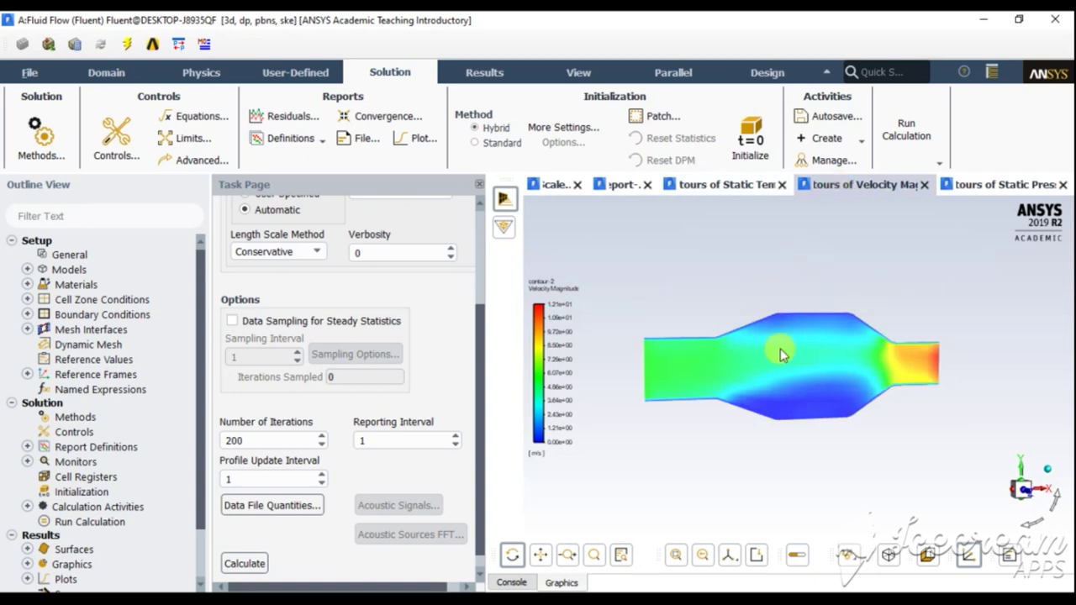
# Rotate and zoom the velocity contour, then show the 0–83.7 Pa static pressure contour.
pyautogui.moveTo(790, 390); pyautogui.dragTo(895, 365)
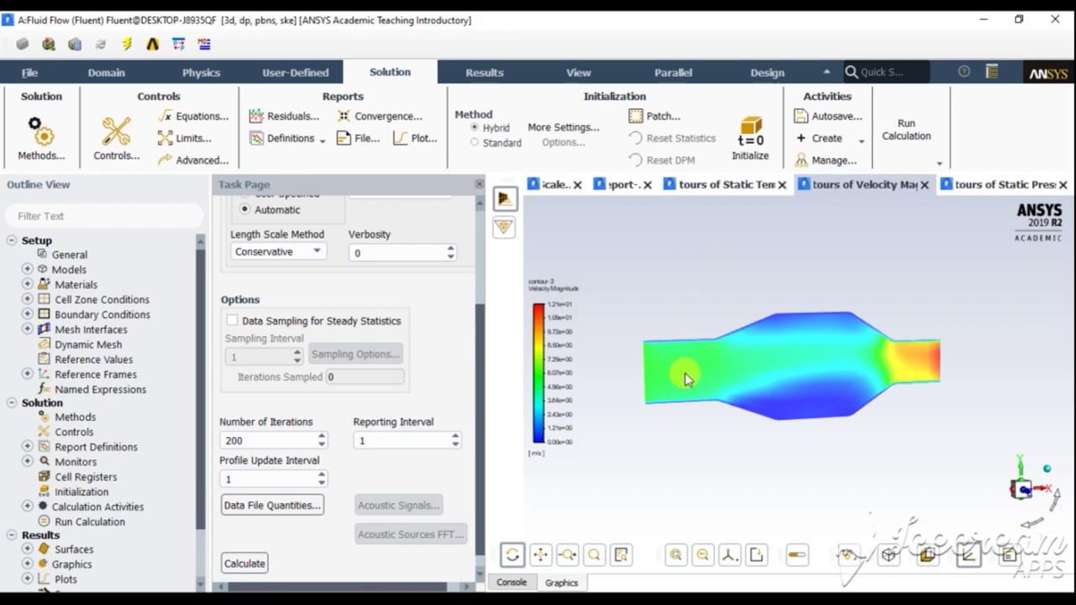
pyautogui.scroll(1, 716, 405)
pyautogui.scroll(3, 757, 395)
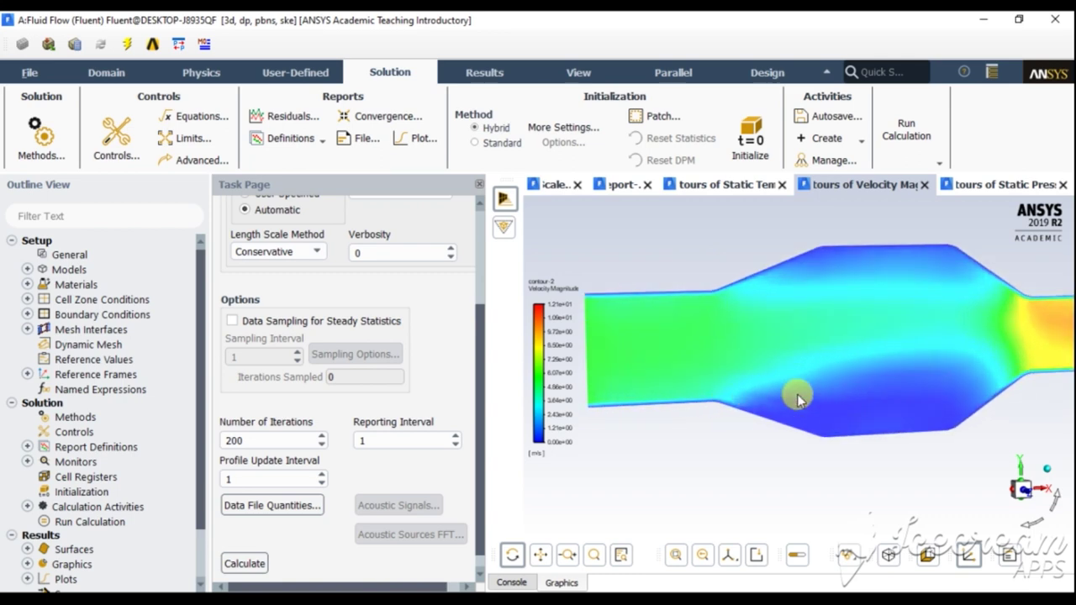
pyautogui.scroll(-2, 794, 391)
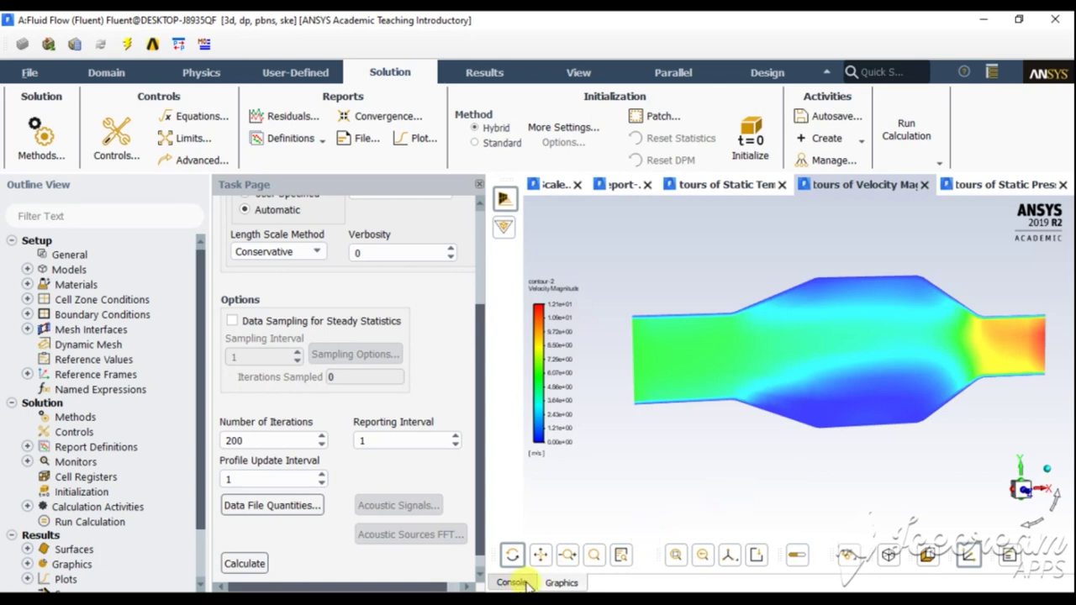
pyautogui.click(972, 191)
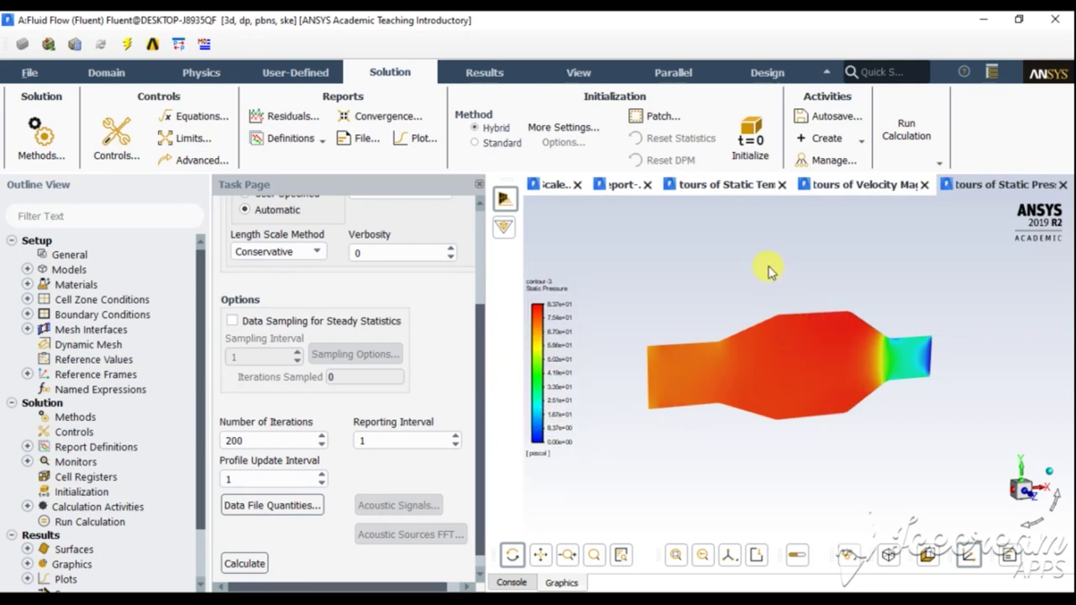
# Expand Report Definitions, select report-def-0, and show the console log.
pyautogui.scroll(-2, 144, 449)
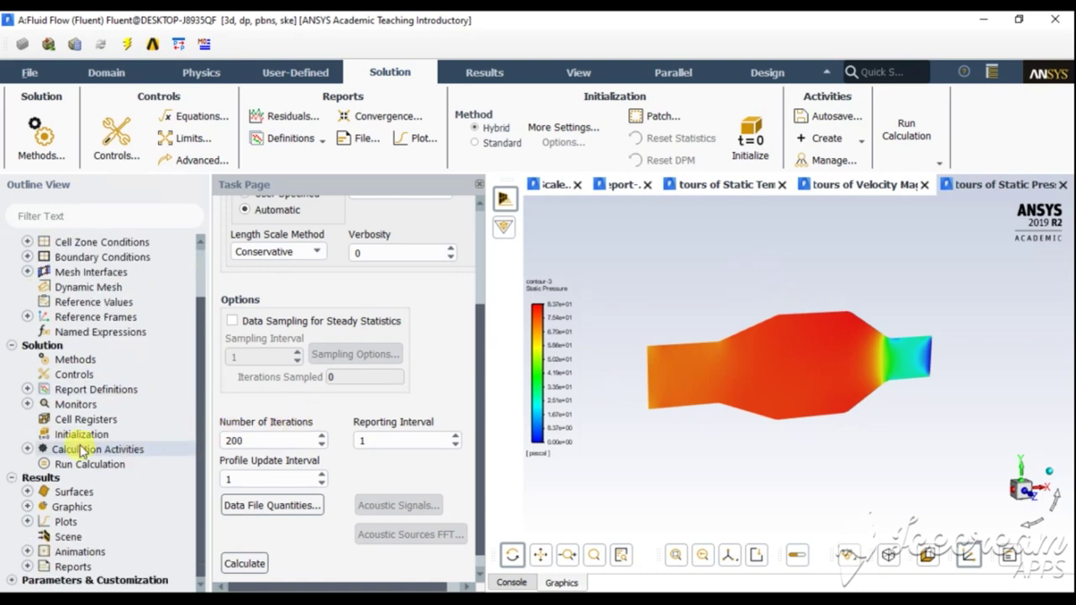
pyautogui.click(27, 389)
pyautogui.click(99, 405)
pyautogui.click(511, 582)
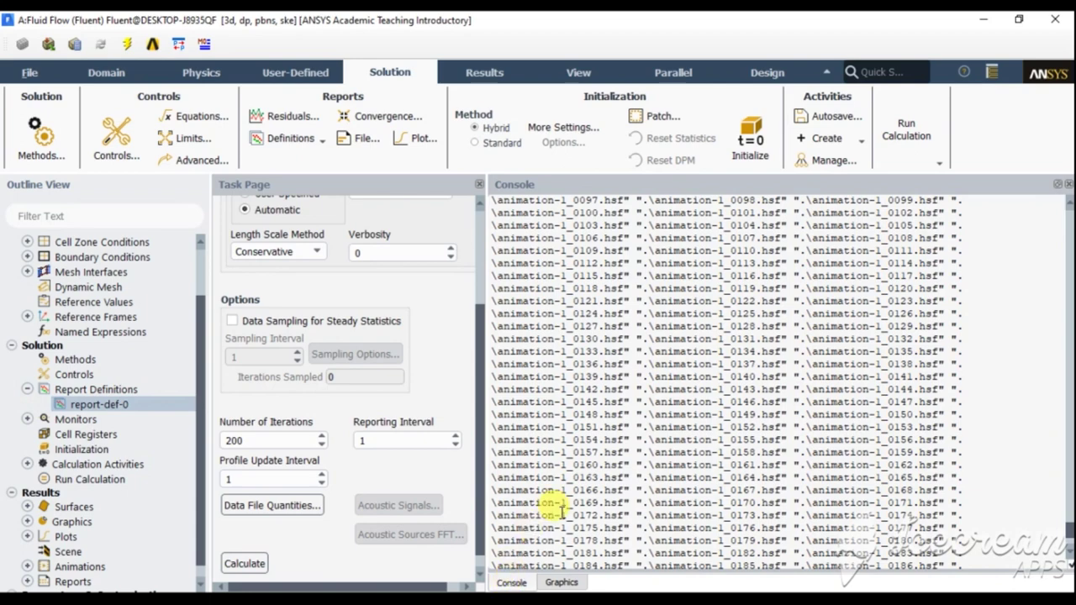
# Compute the outlet mass flow rate with report-def-0, giving -0.023325039 kg/s.
pyautogui.doubleClick(100, 404)
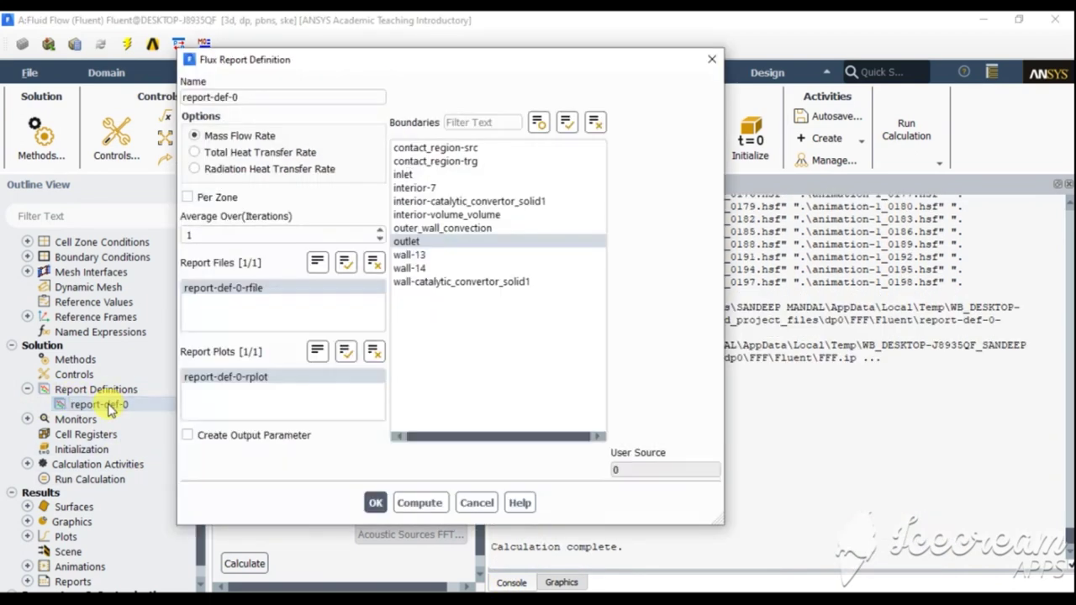
pyautogui.click(376, 502)
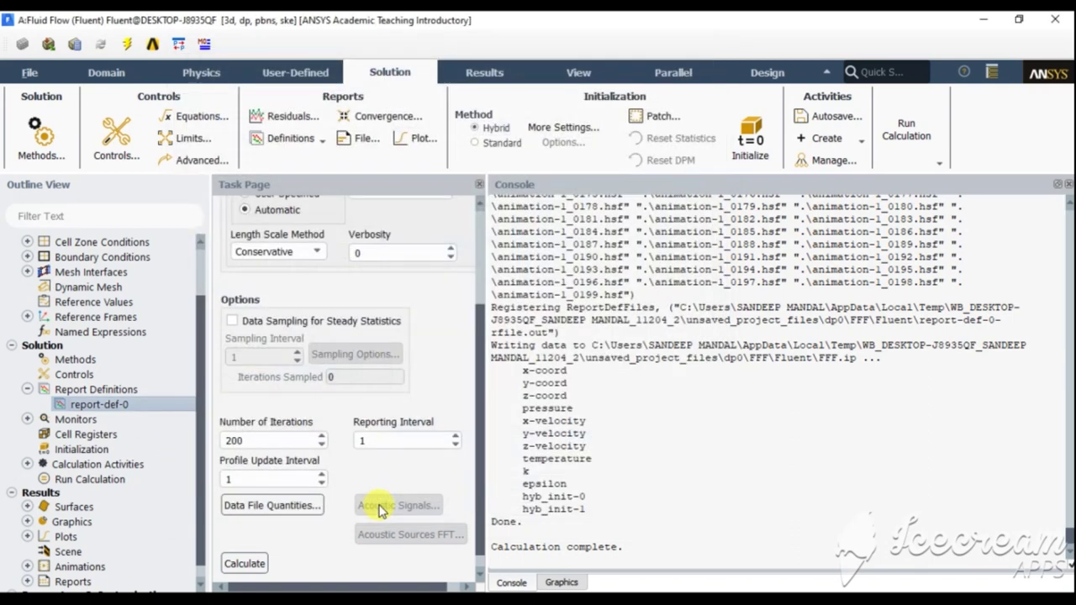
pyautogui.doubleClick(106, 404)
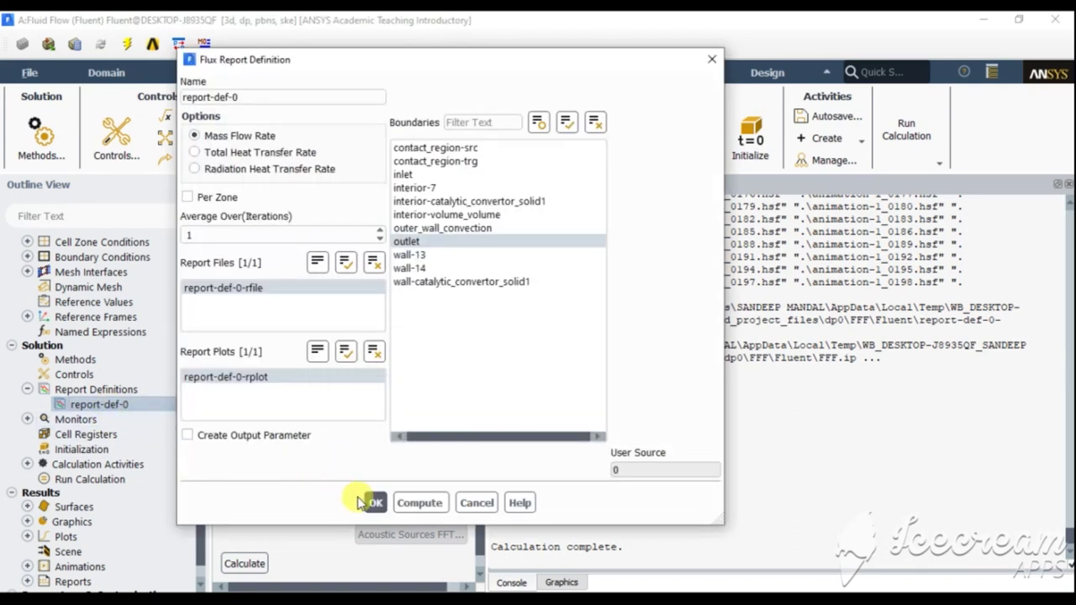
pyautogui.click(409, 503)
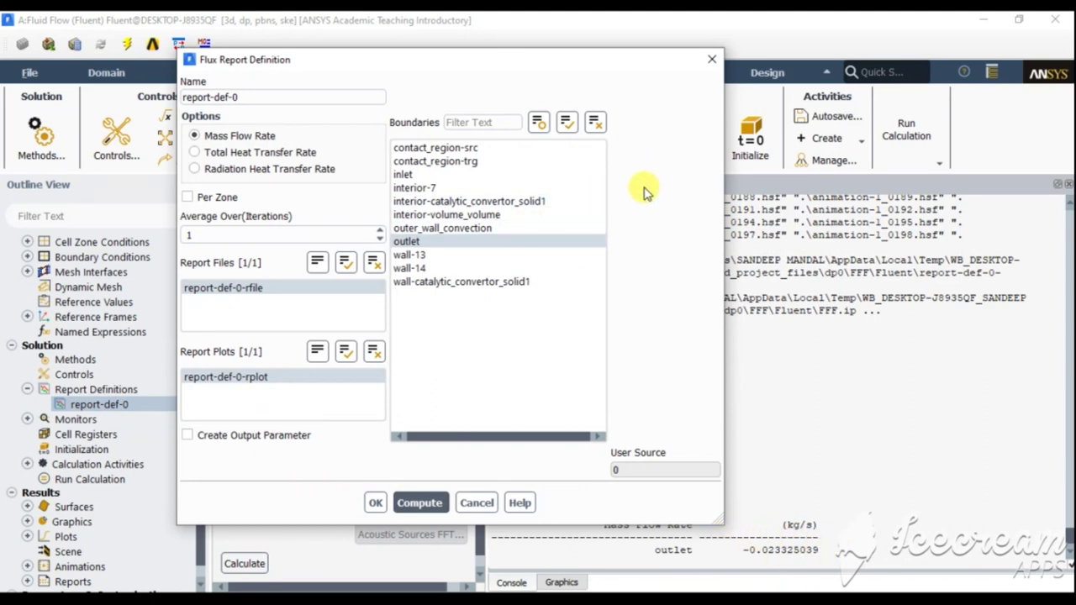
pyautogui.click(712, 59)
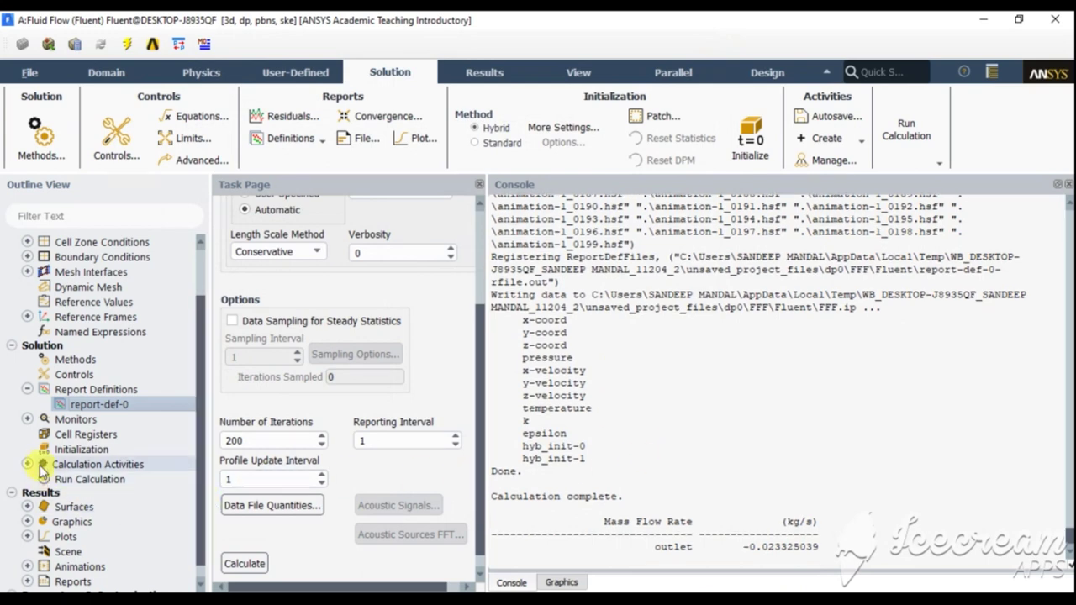
# Expand Results > Animations and open playback for animation-1 to animation-3.
pyautogui.scroll(-1, 50, 504)
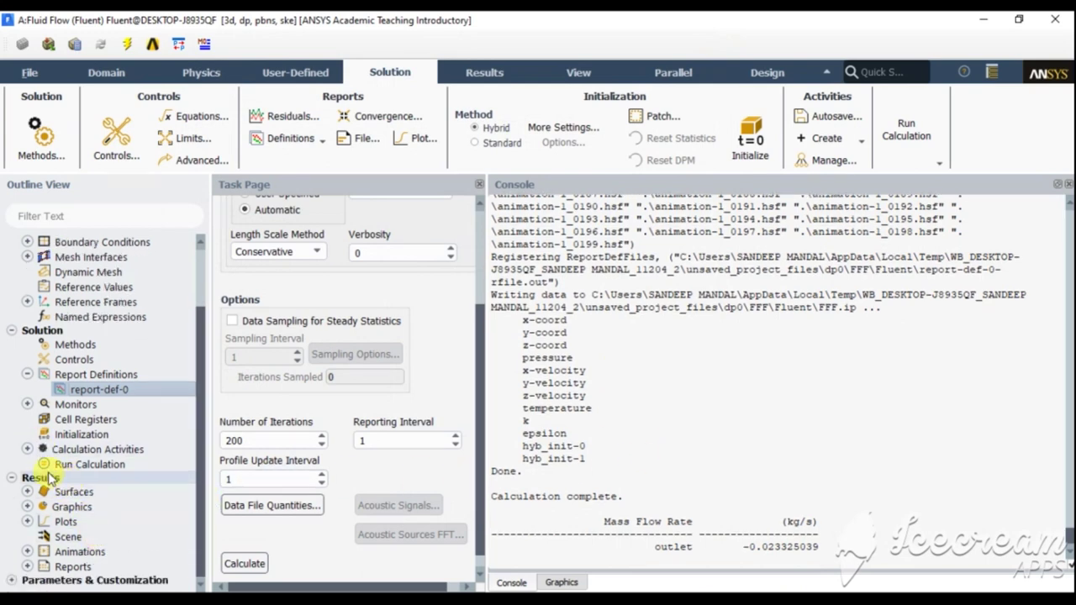
pyautogui.click(28, 552)
pyautogui.scroll(-3, 76, 530)
pyautogui.click(104, 525)
# Open Solution Animation Playback and play the animation-1 temperature sequence.
pyautogui.doubleClick(109, 526)
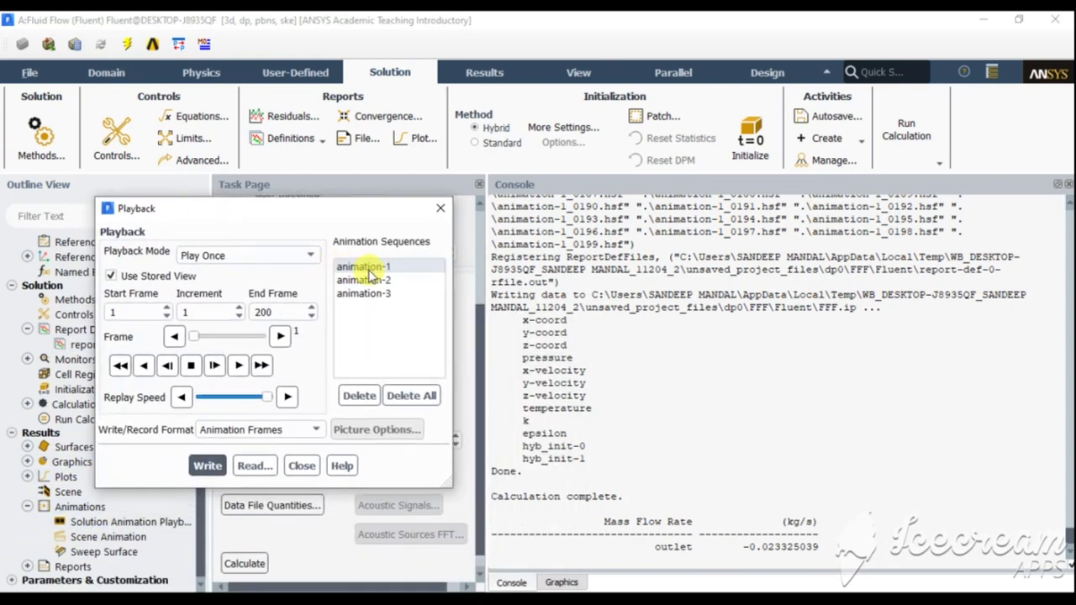
pyautogui.click(566, 582)
pyautogui.click(369, 269)
pyautogui.click(238, 367)
pyautogui.click(240, 367)
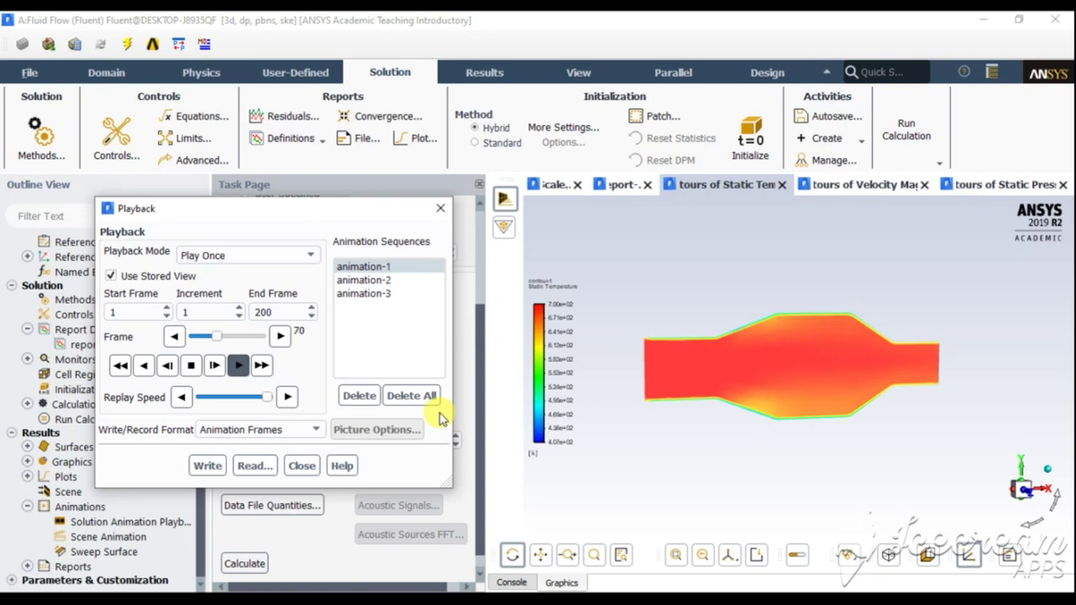
# Switch to the animation-2 velocity magnitude sequence, step it forward, play it, then stop.
pyautogui.click(192, 365)
pyautogui.click(369, 280)
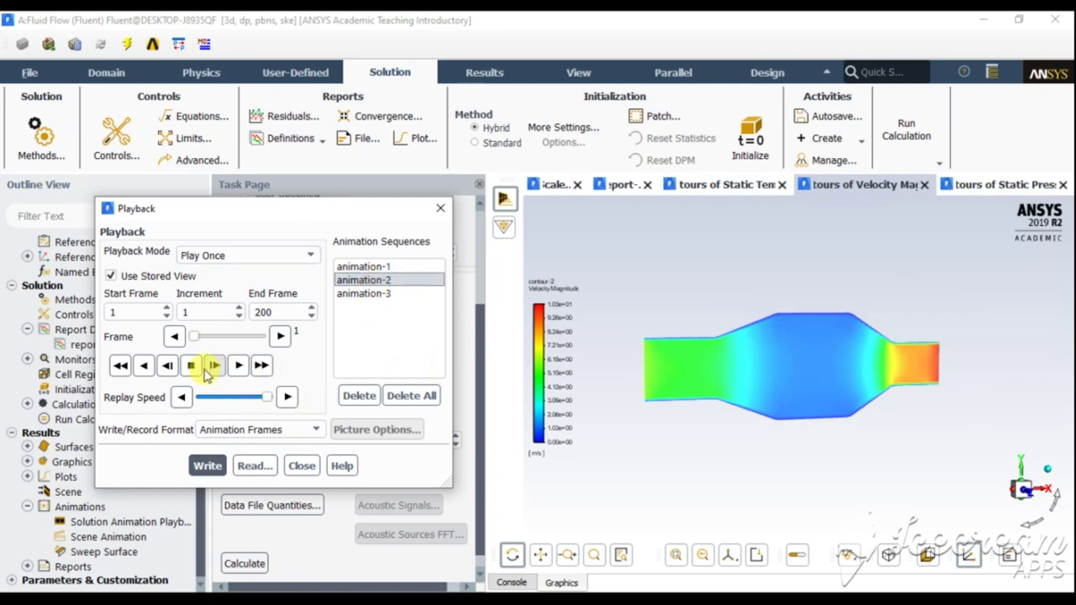
pyautogui.click(240, 366)
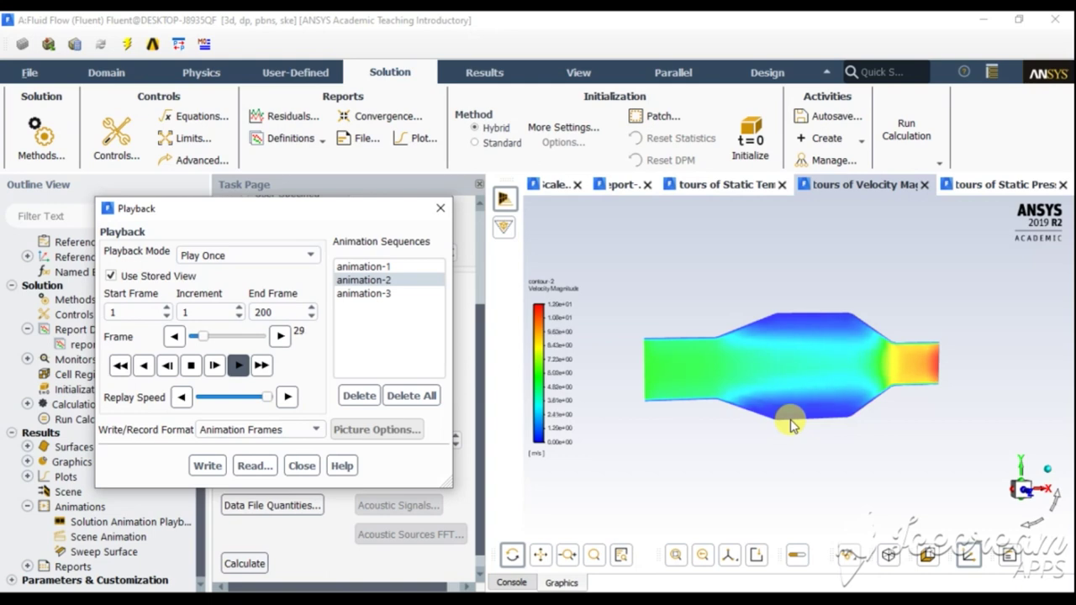
pyautogui.click(239, 364)
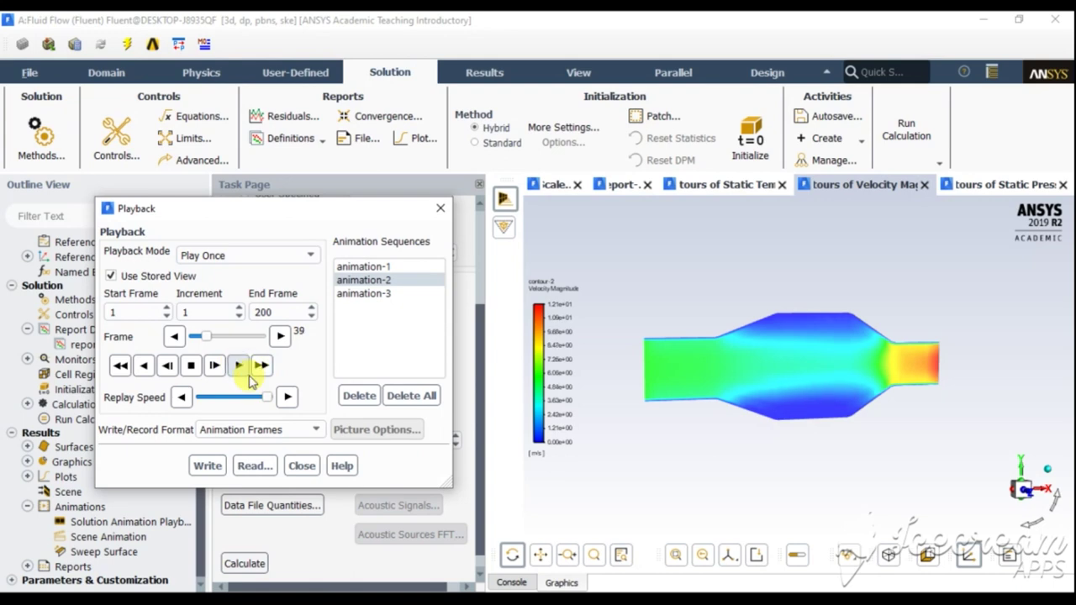
pyautogui.click(192, 365)
# Play the animation-3 static pressure contour on plane-11 and stop it around frame 110.
pyautogui.click(380, 296)
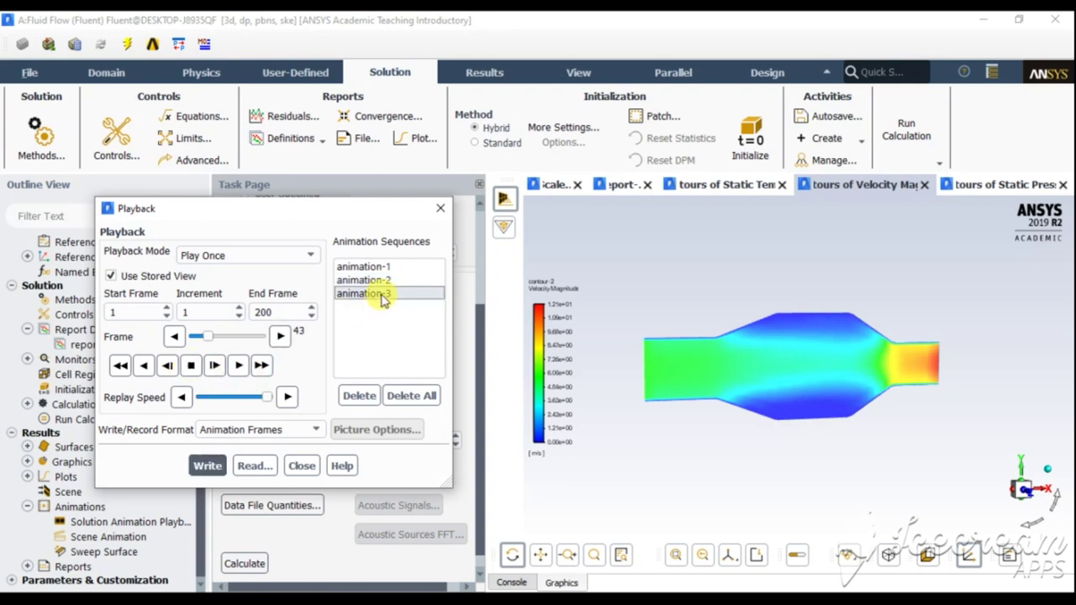
pyautogui.click(238, 365)
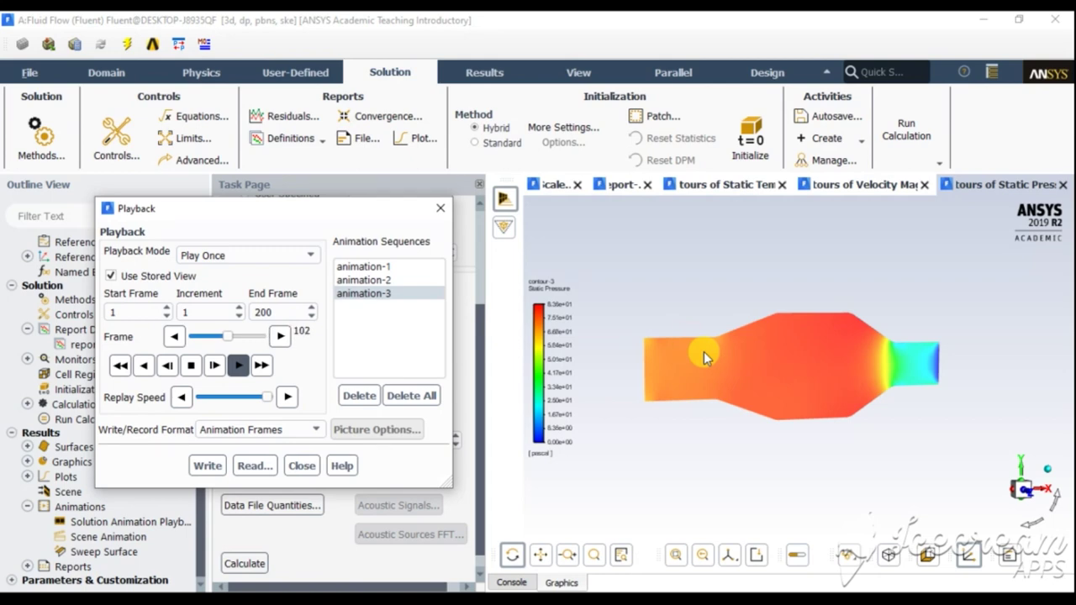
pyautogui.click(192, 366)
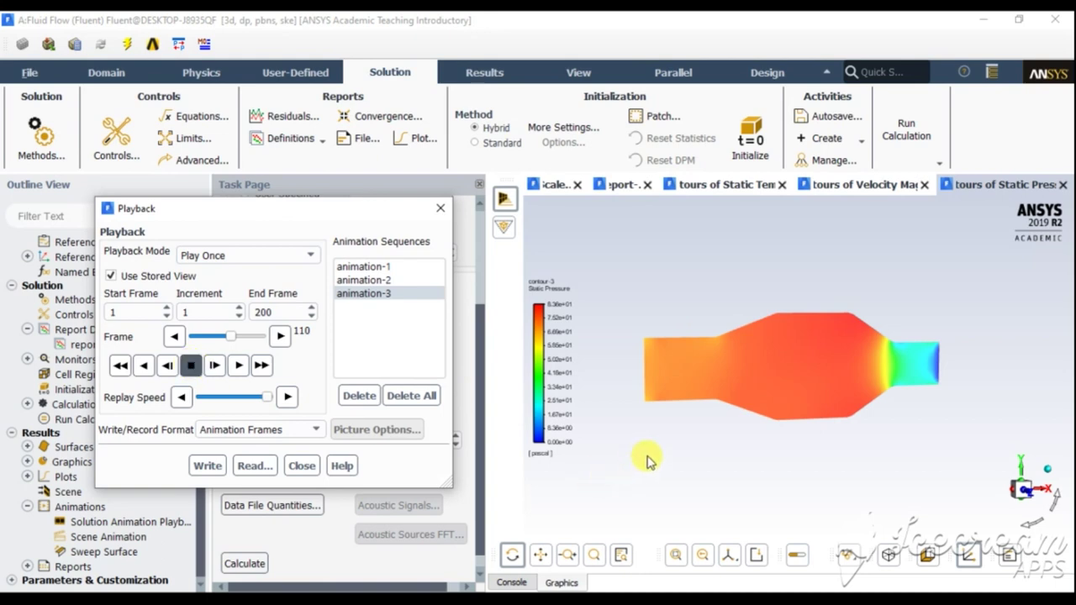